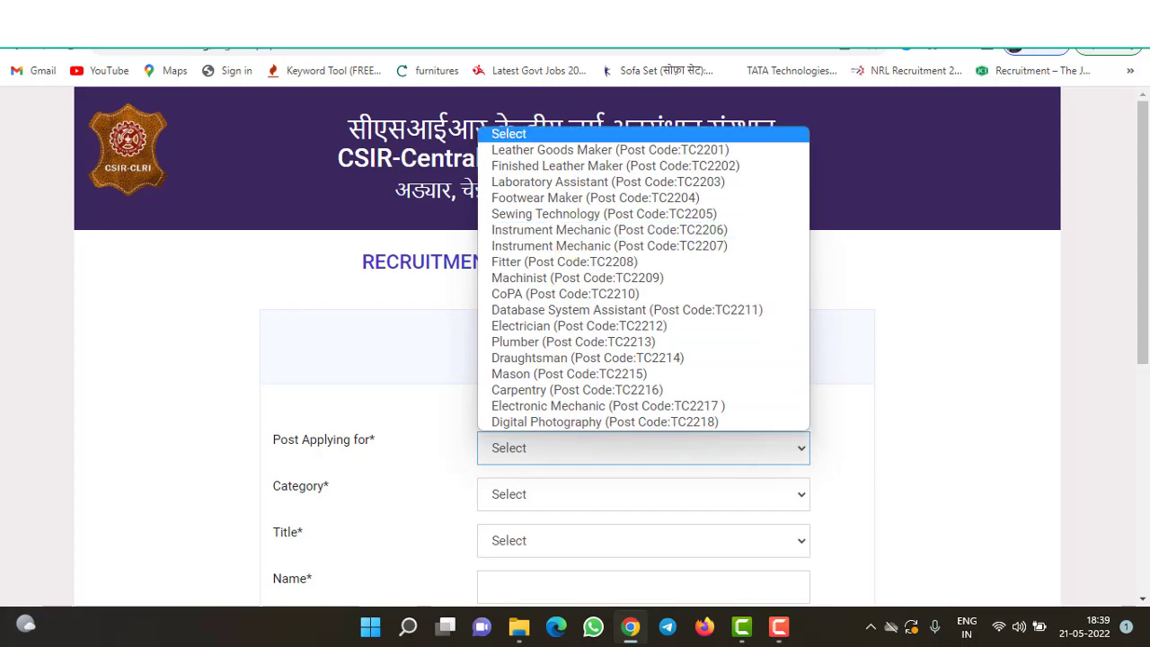
- Read the Advertisement-No-2-2022.pdf qualifications table down to TC2204 Footwear Maker, then return to the form
{"action": "key", "text": "ctrl+Tab"}
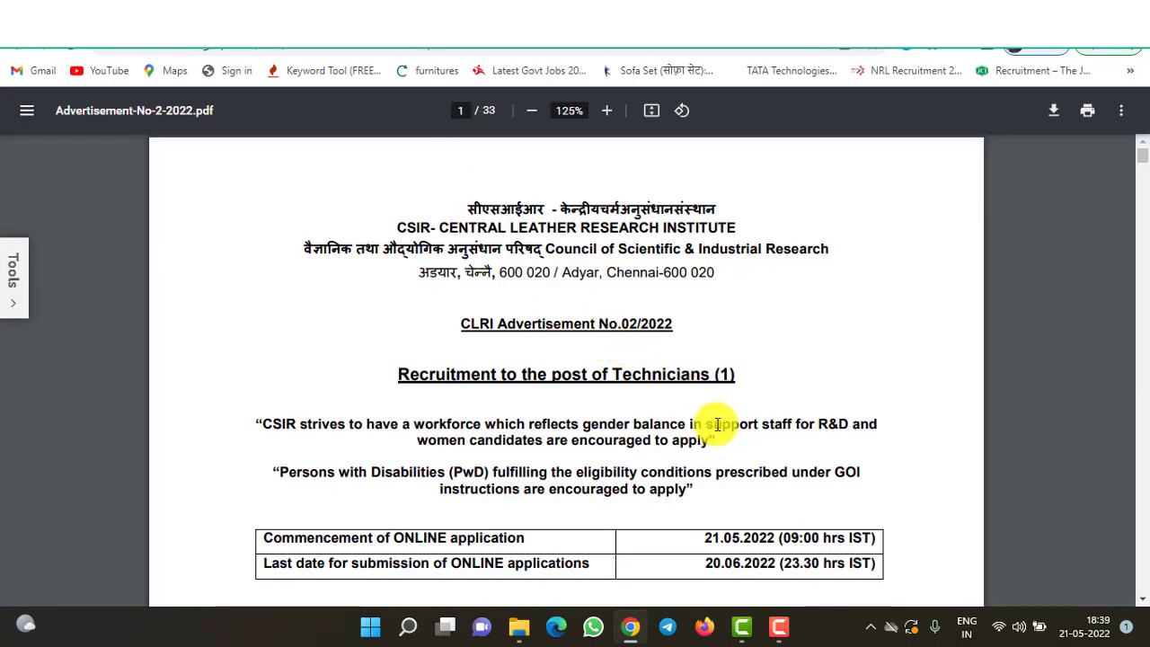
{"action": "scroll", "coordinate": [718, 424], "scroll_direction": "down", "scroll_amount": 4}
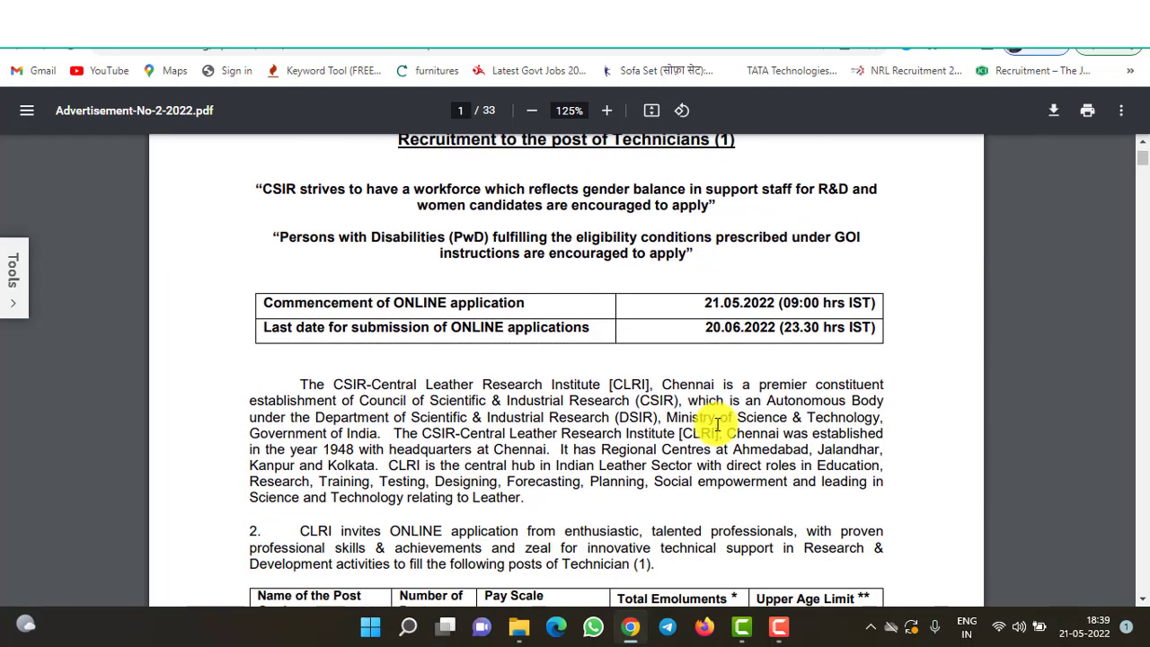
{"action": "scroll", "coordinate": [718, 424], "scroll_direction": "down", "scroll_amount": 4}
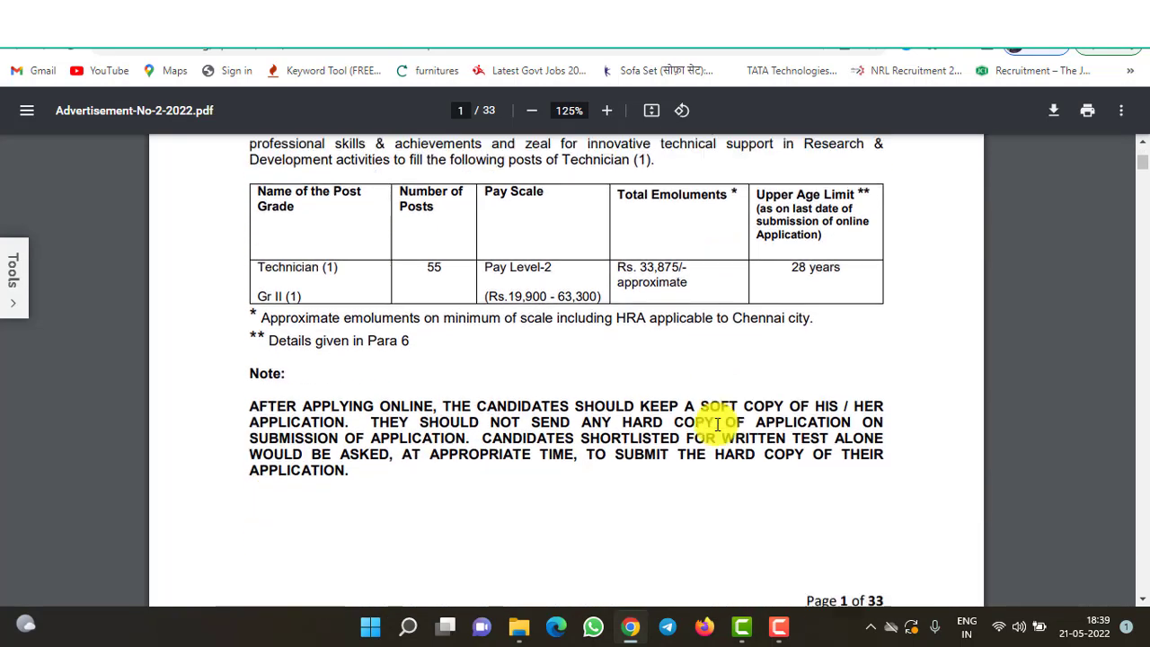
{"action": "scroll", "coordinate": [718, 425], "scroll_direction": "down", "scroll_amount": 3}
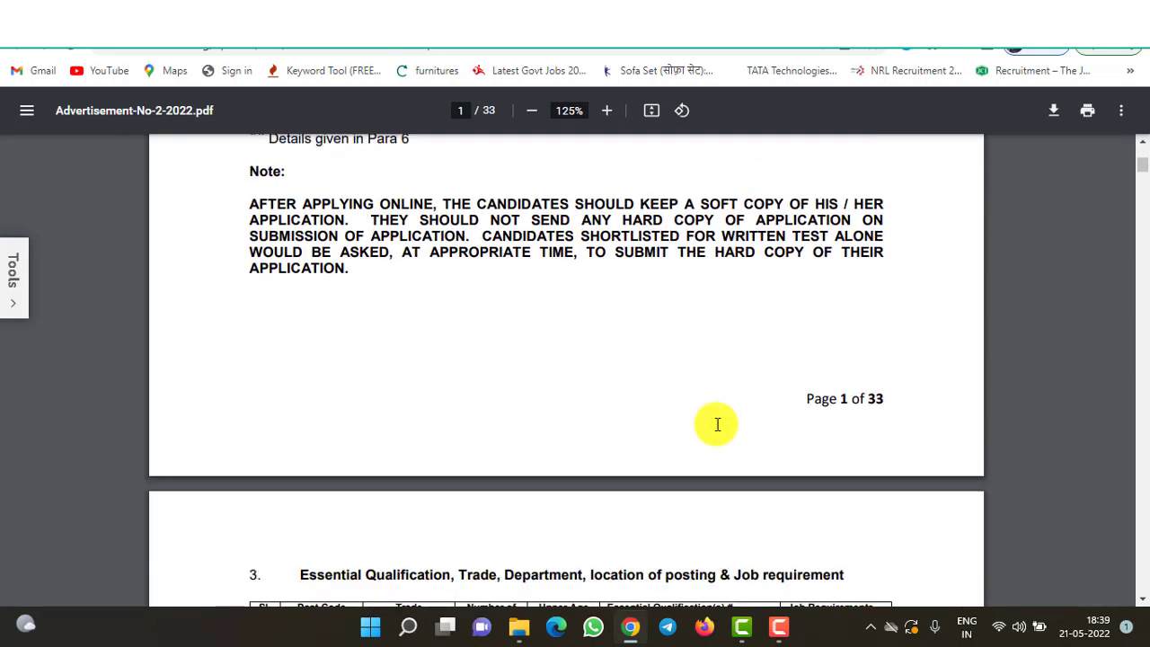
{"action": "scroll", "coordinate": [718, 424], "scroll_direction": "down", "scroll_amount": 3}
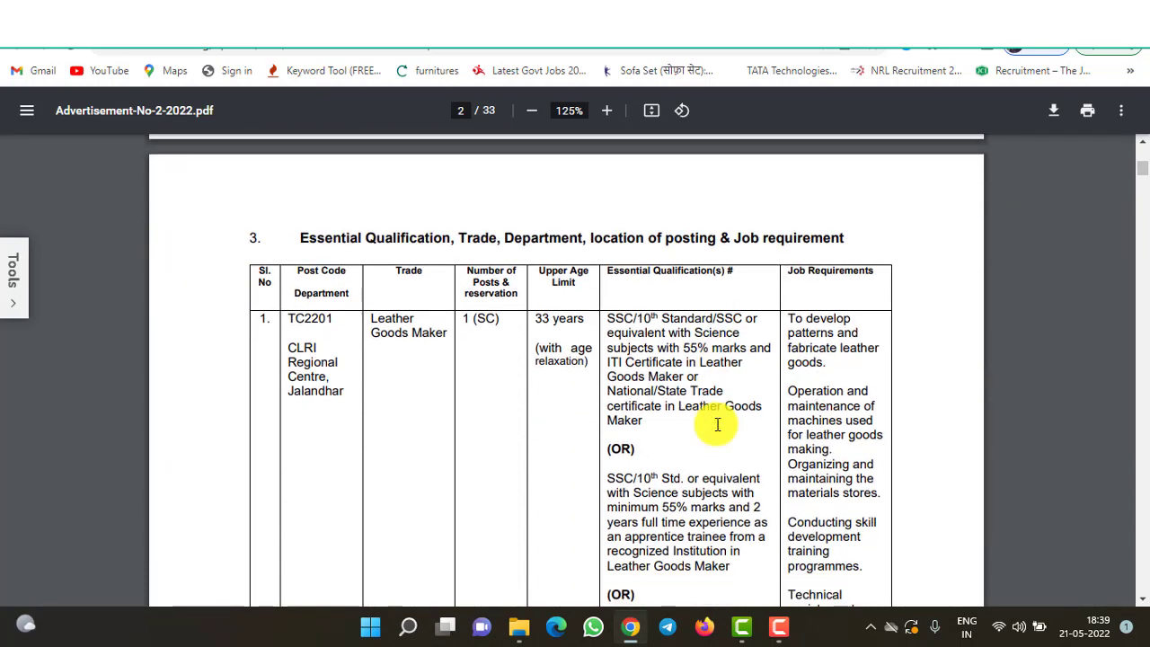
{"action": "scroll", "coordinate": [718, 424], "scroll_direction": "down", "scroll_amount": 1}
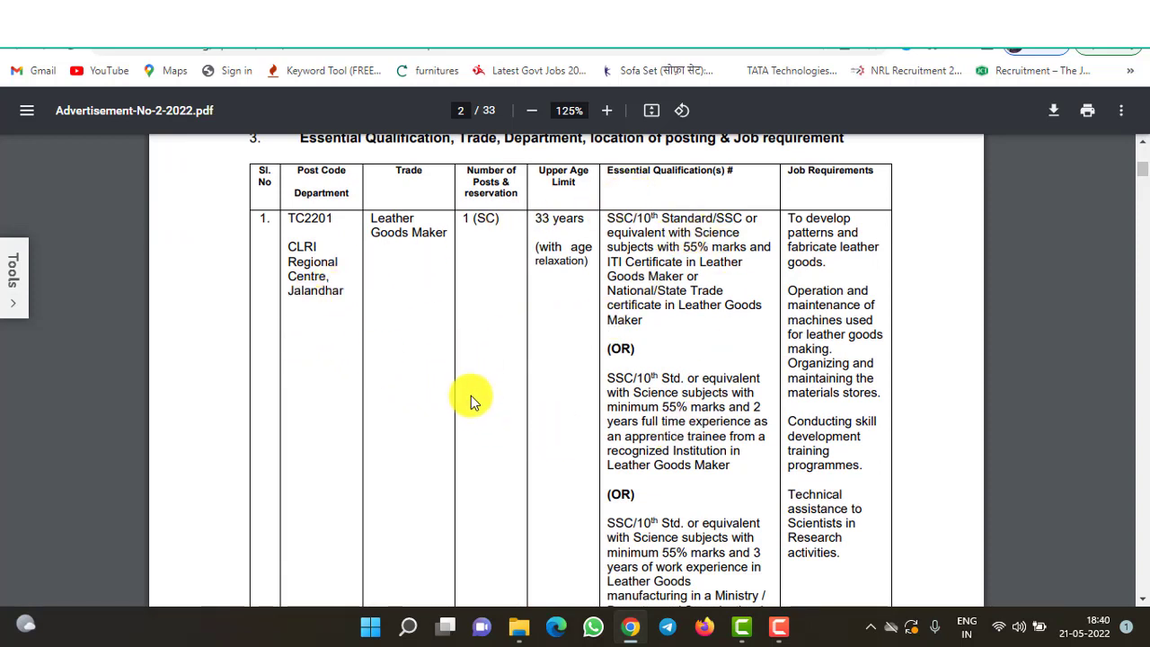
{"action": "scroll", "coordinate": [471, 395], "scroll_direction": "down", "scroll_amount": 4}
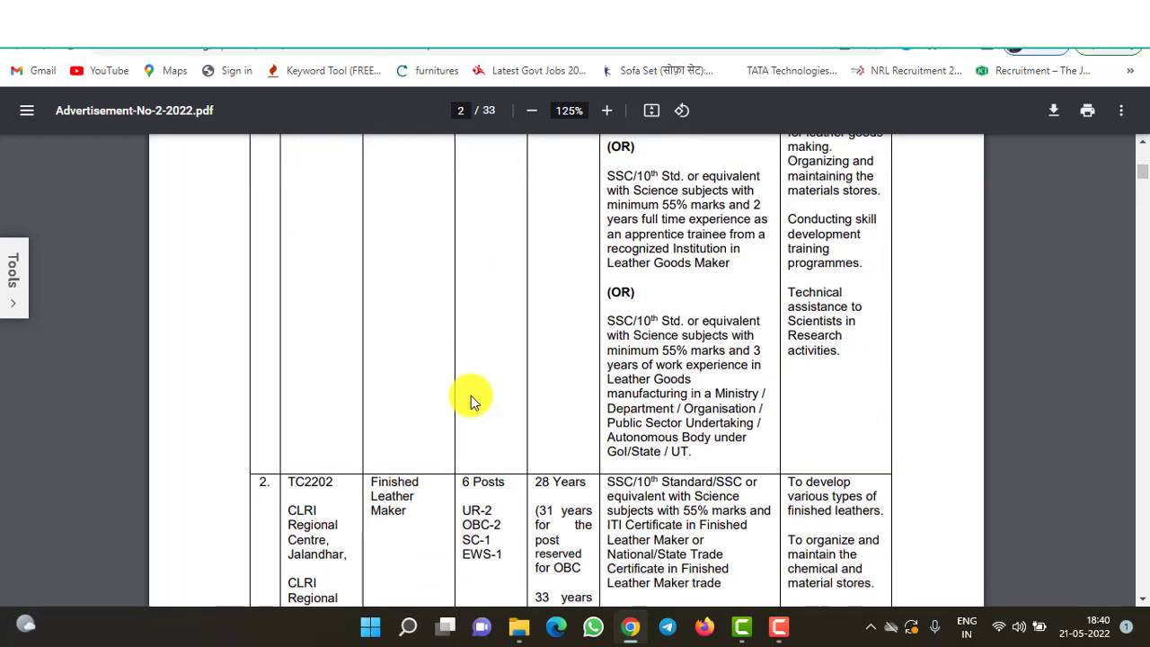
{"action": "scroll", "coordinate": [471, 396], "scroll_direction": "down", "scroll_amount": 2}
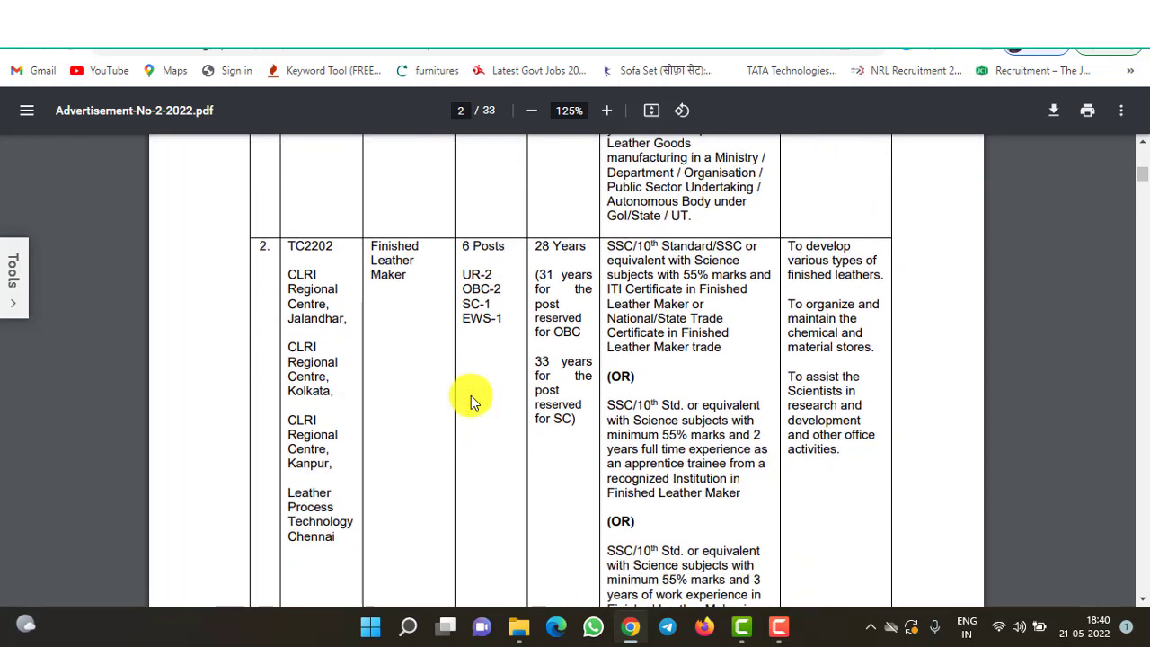
{"action": "scroll", "coordinate": [471, 395], "scroll_direction": "down", "scroll_amount": 3}
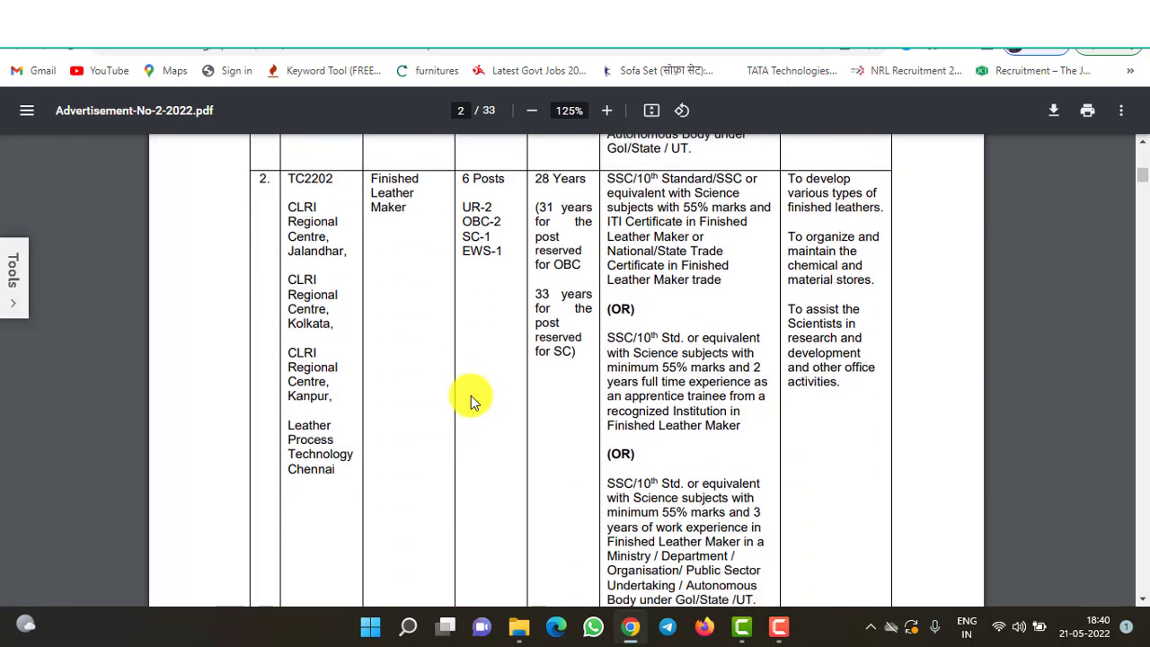
{"action": "scroll", "coordinate": [471, 395], "scroll_direction": "down", "scroll_amount": 6}
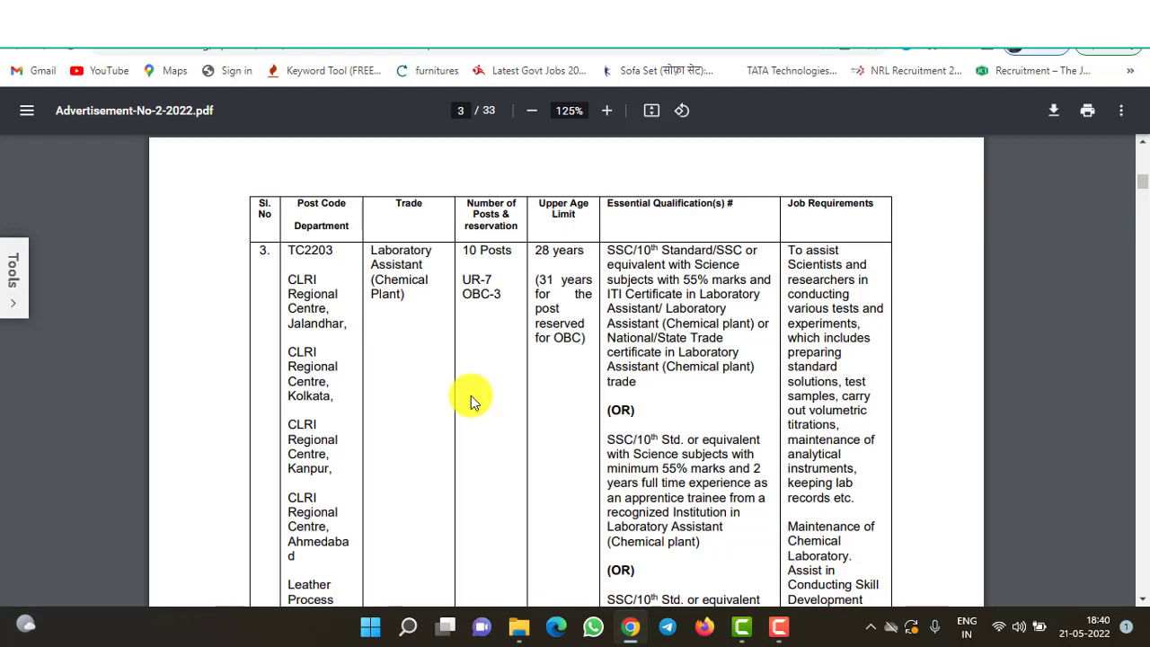
{"action": "scroll", "coordinate": [471, 395], "scroll_direction": "down", "scroll_amount": 1}
{"action": "scroll", "coordinate": [471, 395], "scroll_direction": "down", "scroll_amount": 10}
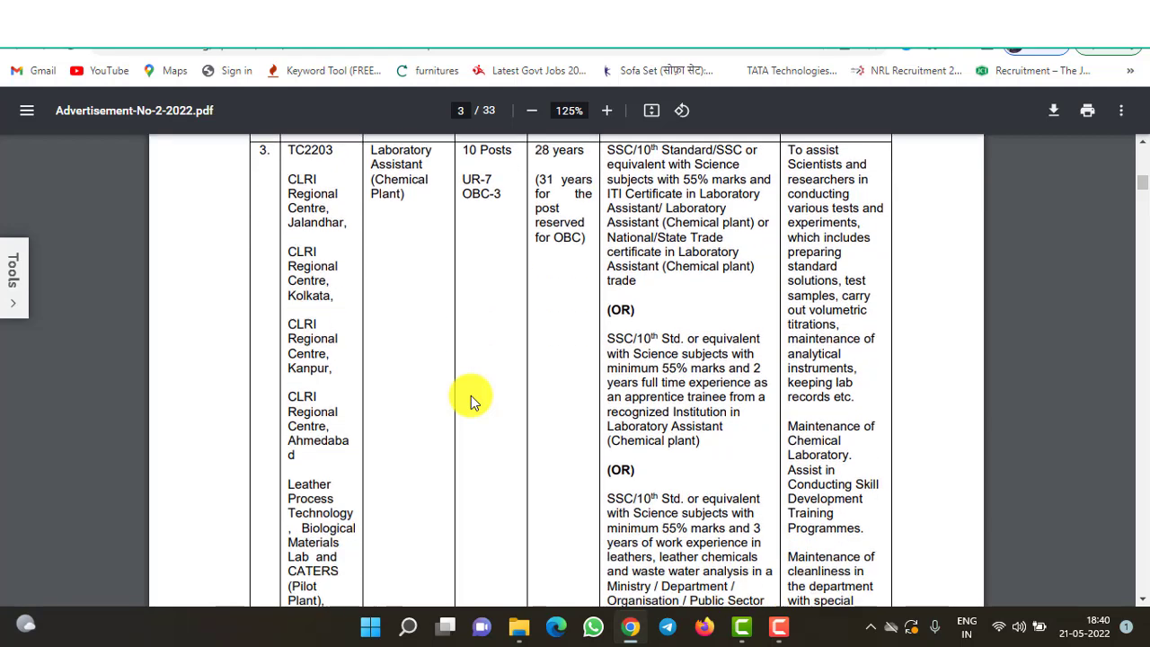
{"action": "scroll", "coordinate": [471, 395], "scroll_direction": "down", "scroll_amount": 10}
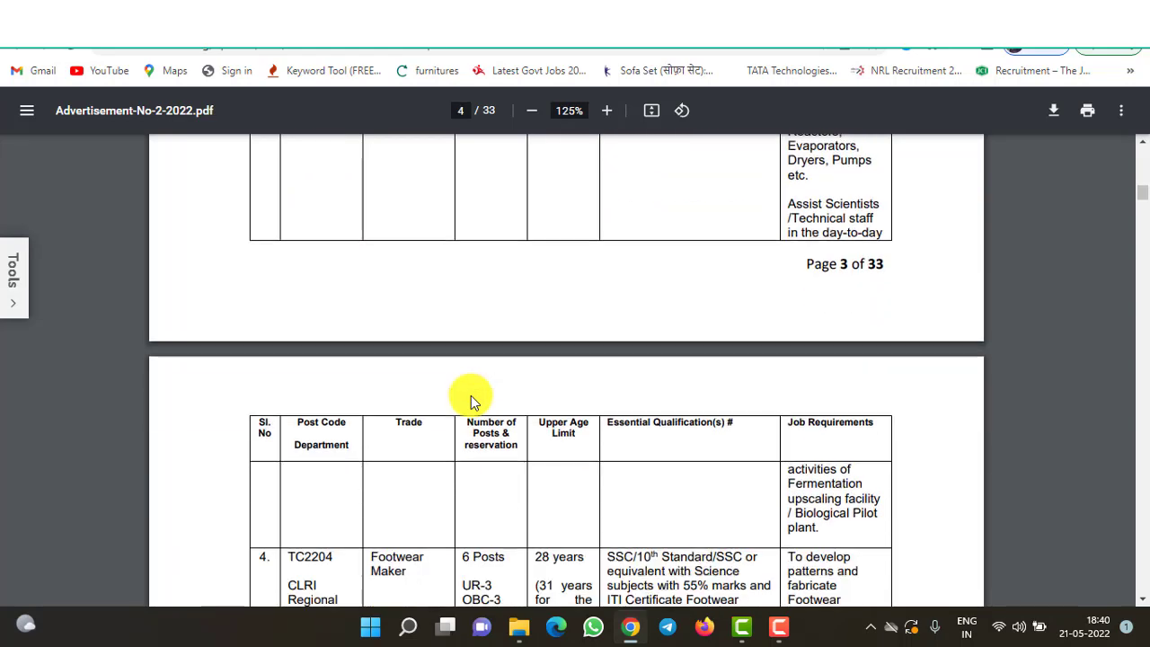
{"action": "scroll", "coordinate": [471, 395], "scroll_direction": "down", "scroll_amount": 4}
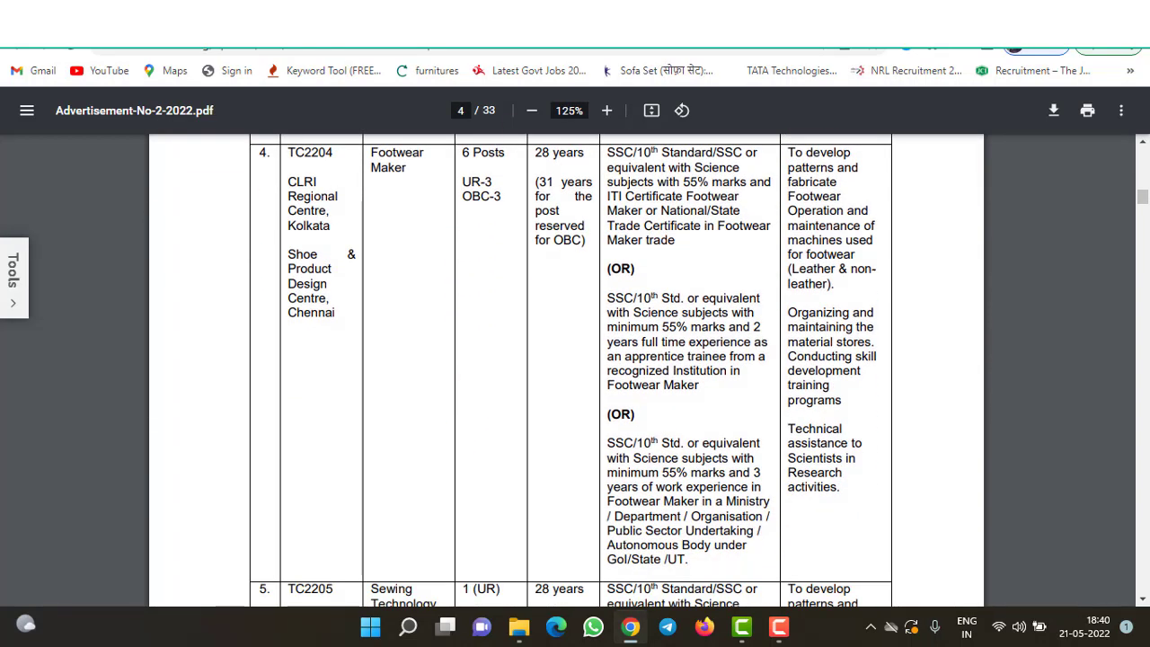
{"action": "key", "text": "ctrl+Tab"}
- Choose the Fitter (TC2208) post, General category and title Mr
{"action": "left_click", "coordinate": [521, 456]}
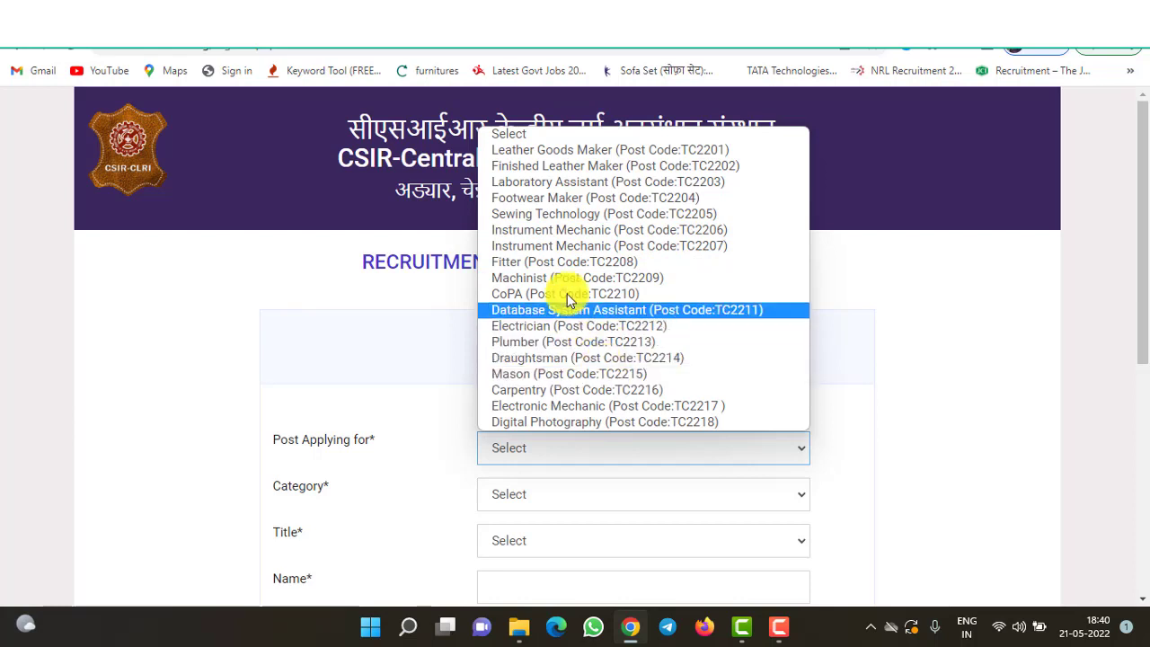
{"action": "left_click", "coordinate": [565, 262]}
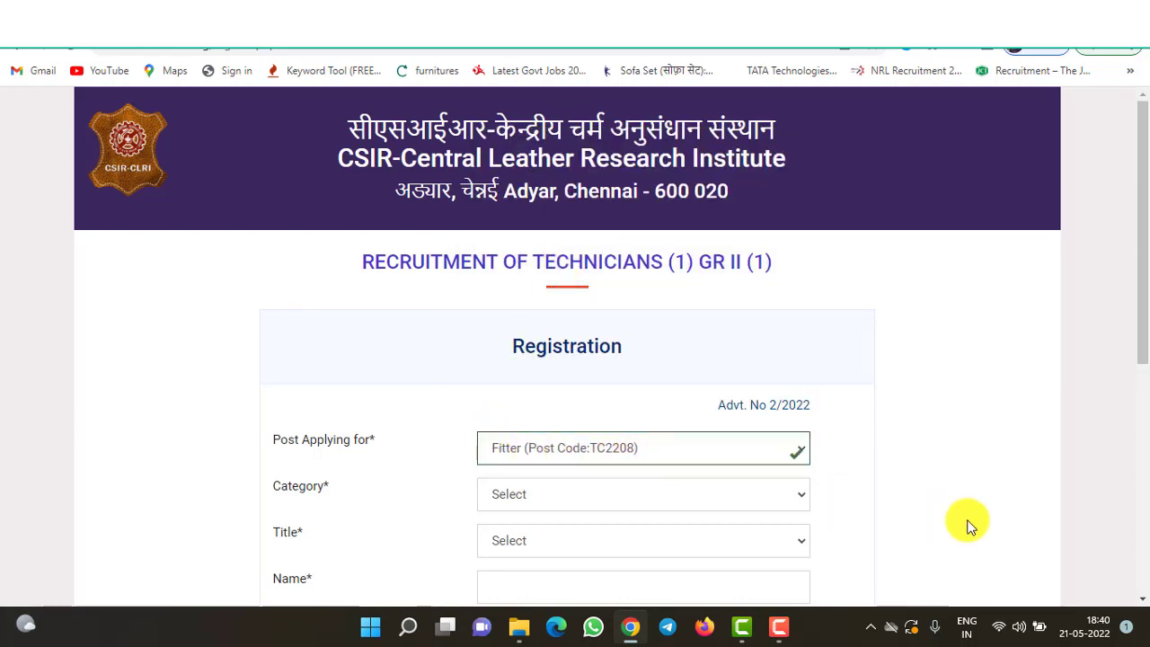
{"action": "left_click_drag", "start_coordinate": [1144, 339], "coordinate": [1138, 441]}
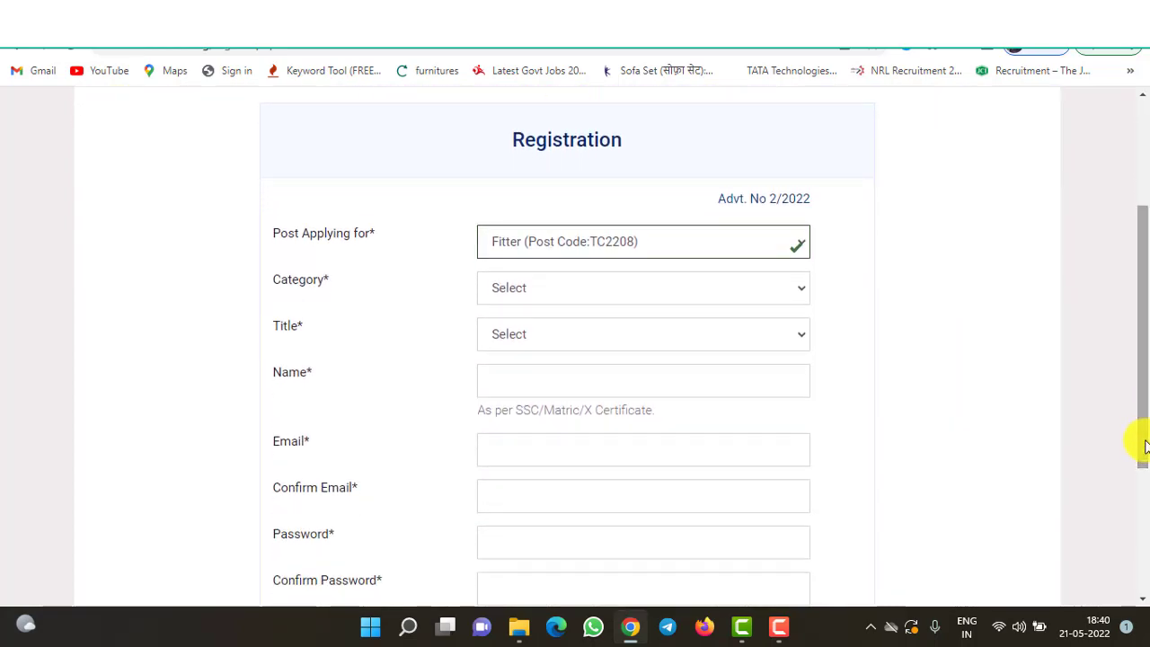
{"action": "left_click", "coordinate": [793, 301]}
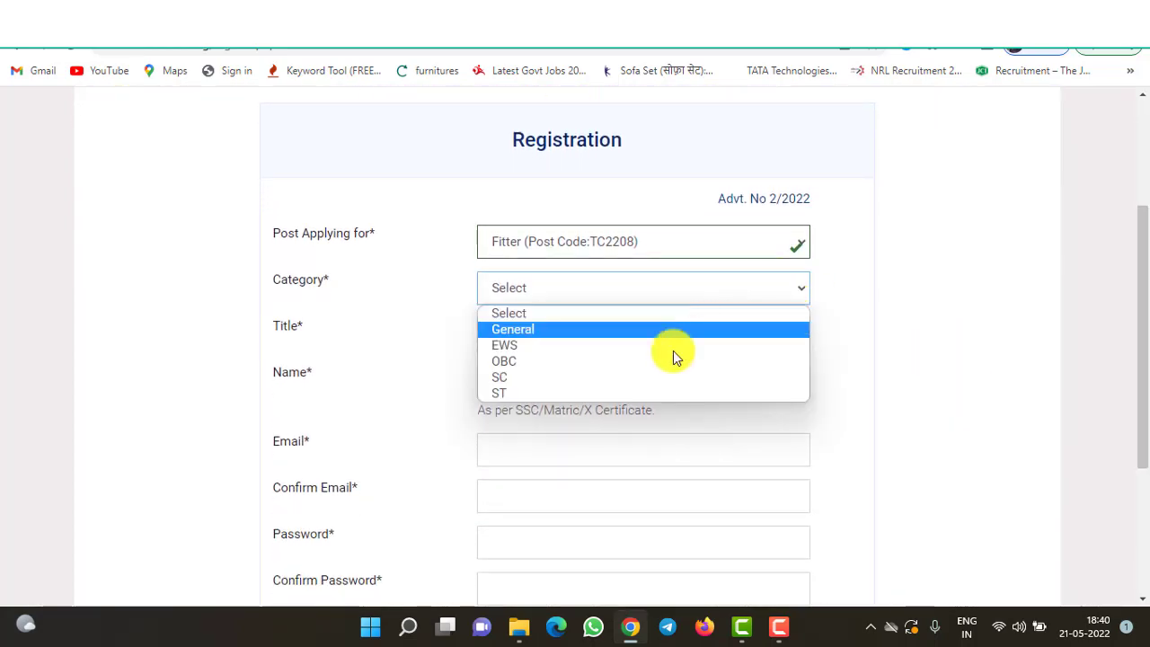
{"action": "left_click", "coordinate": [644, 329]}
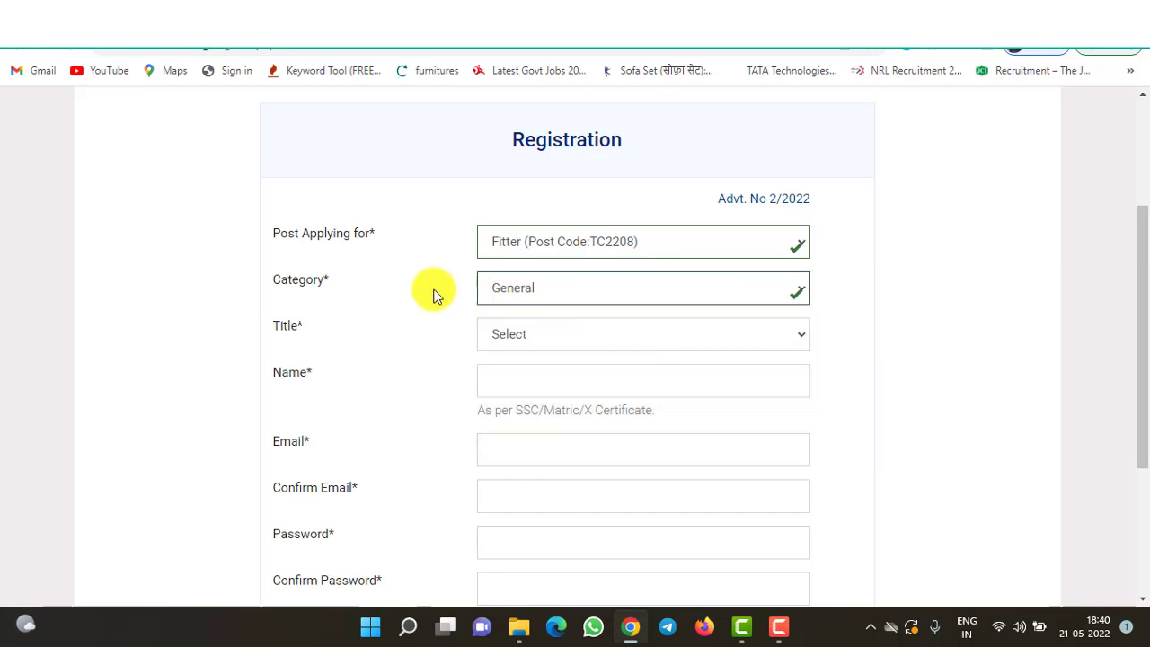
{"action": "left_click", "coordinate": [524, 336]}
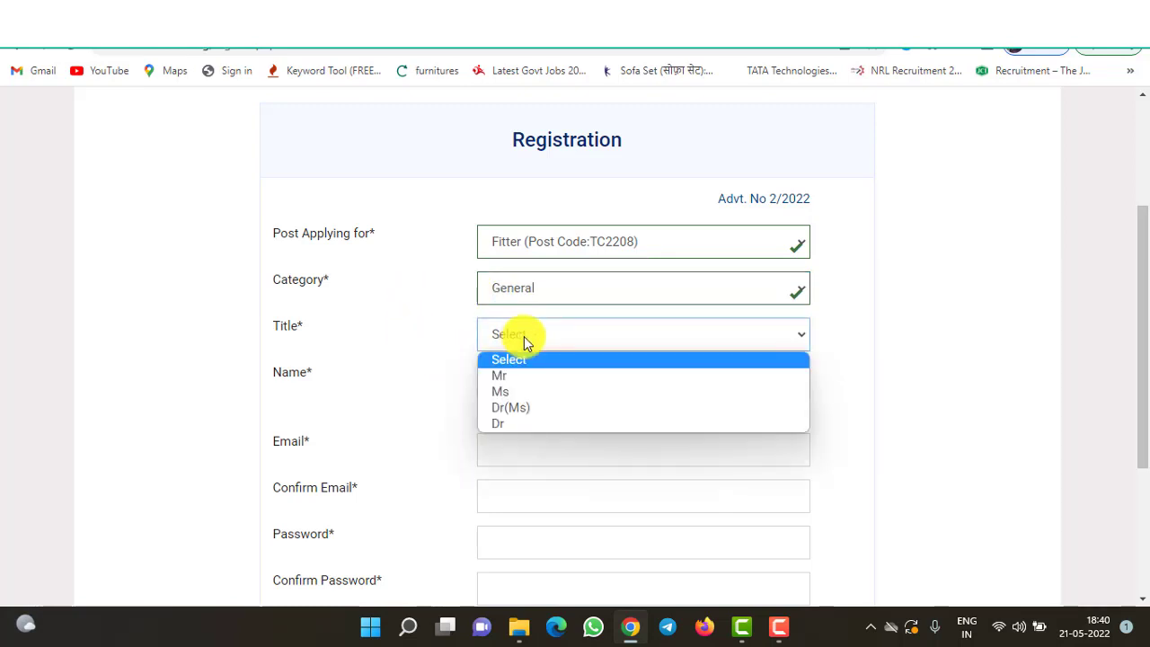
{"action": "left_click", "coordinate": [513, 381]}
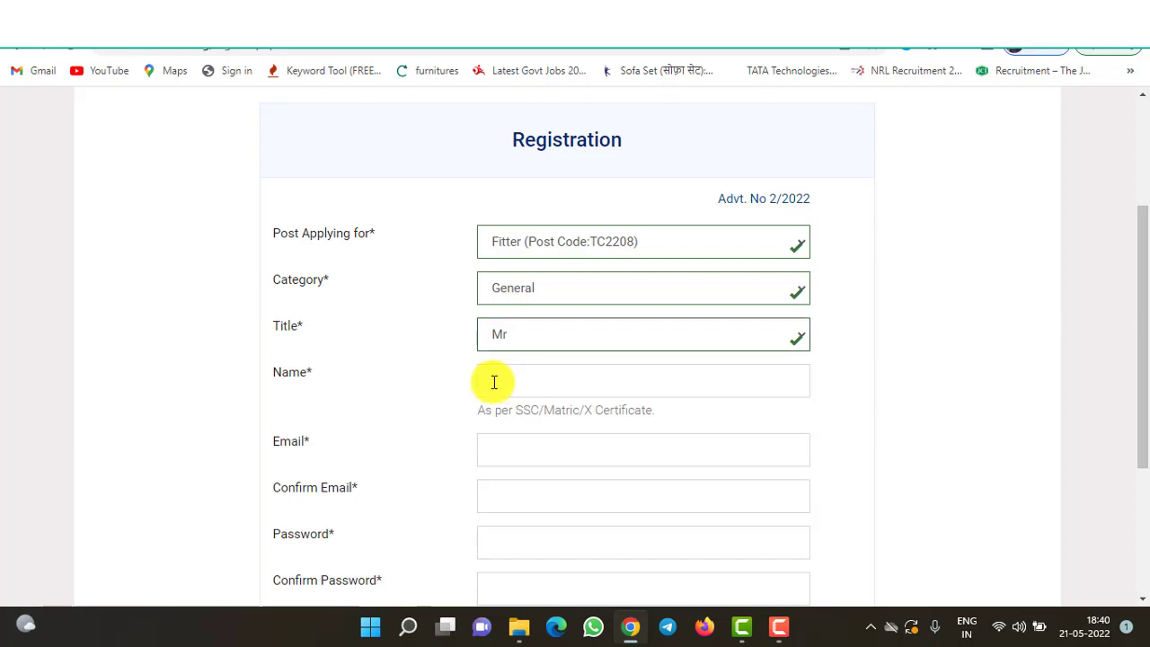
- Fill the name and e-mail from saved details and enter the account password twice
{"action": "left_click", "coordinate": [532, 389]}
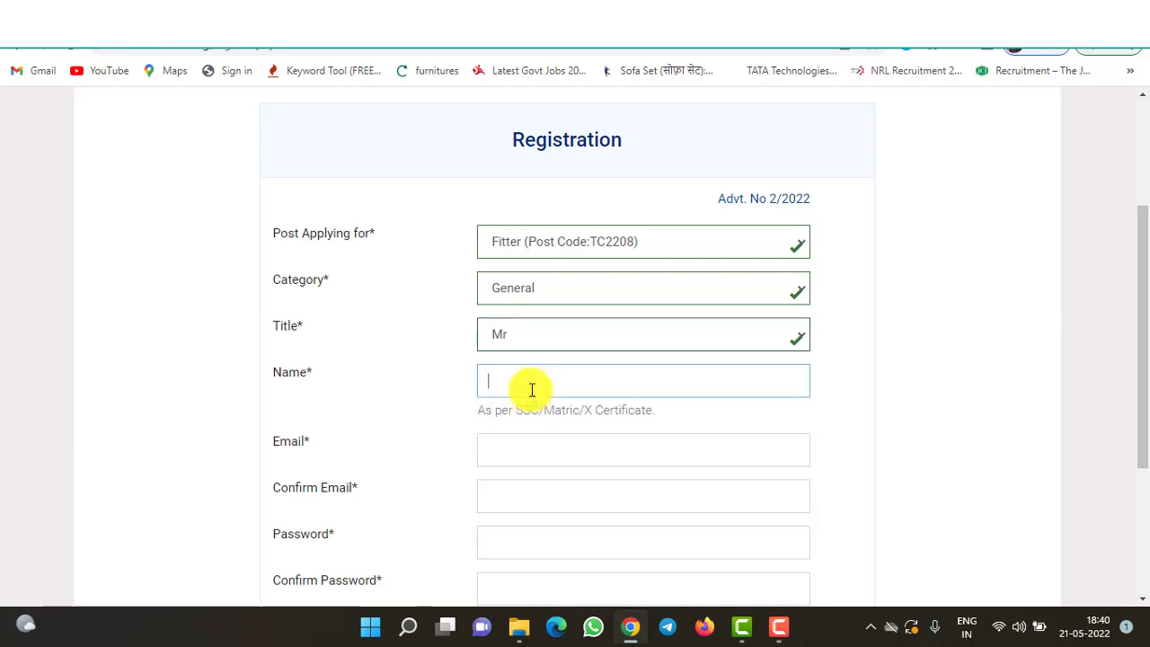
{"action": "left_click", "coordinate": [533, 389]}
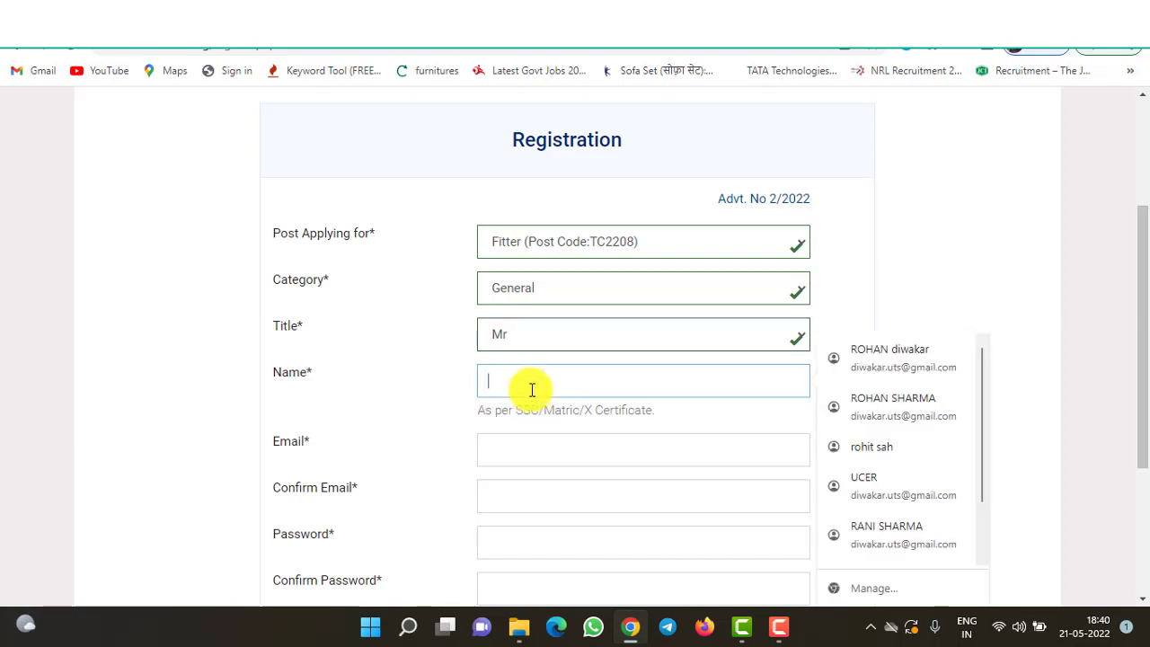
{"action": "left_click", "coordinate": [881, 364]}
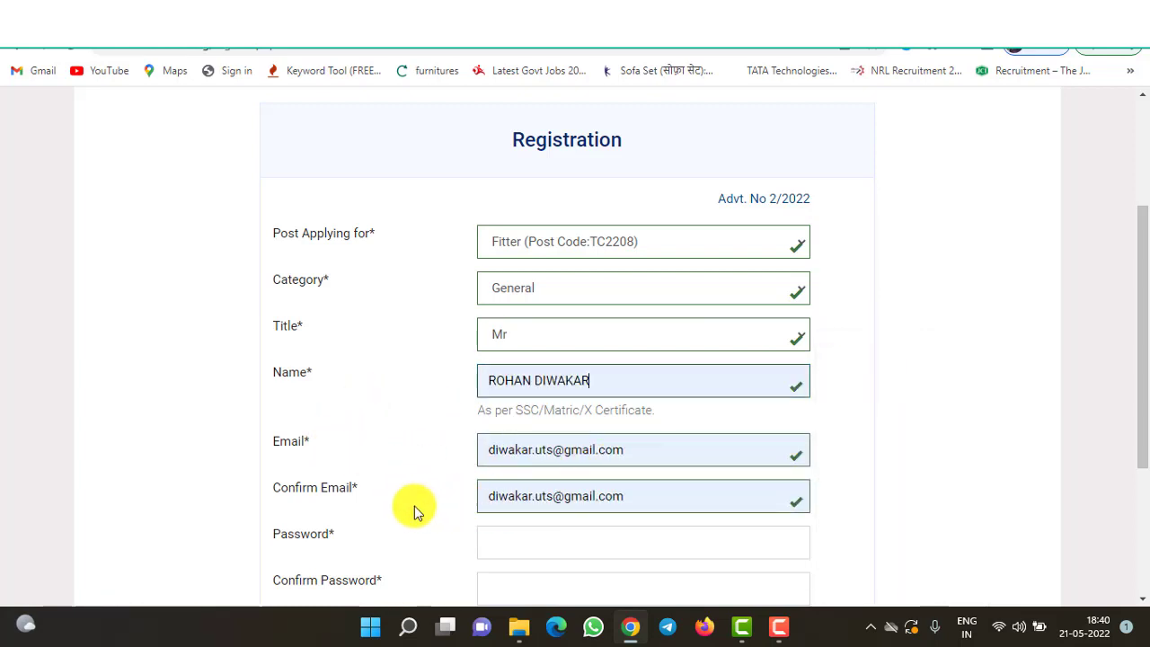
{"action": "left_click", "coordinate": [508, 543]}
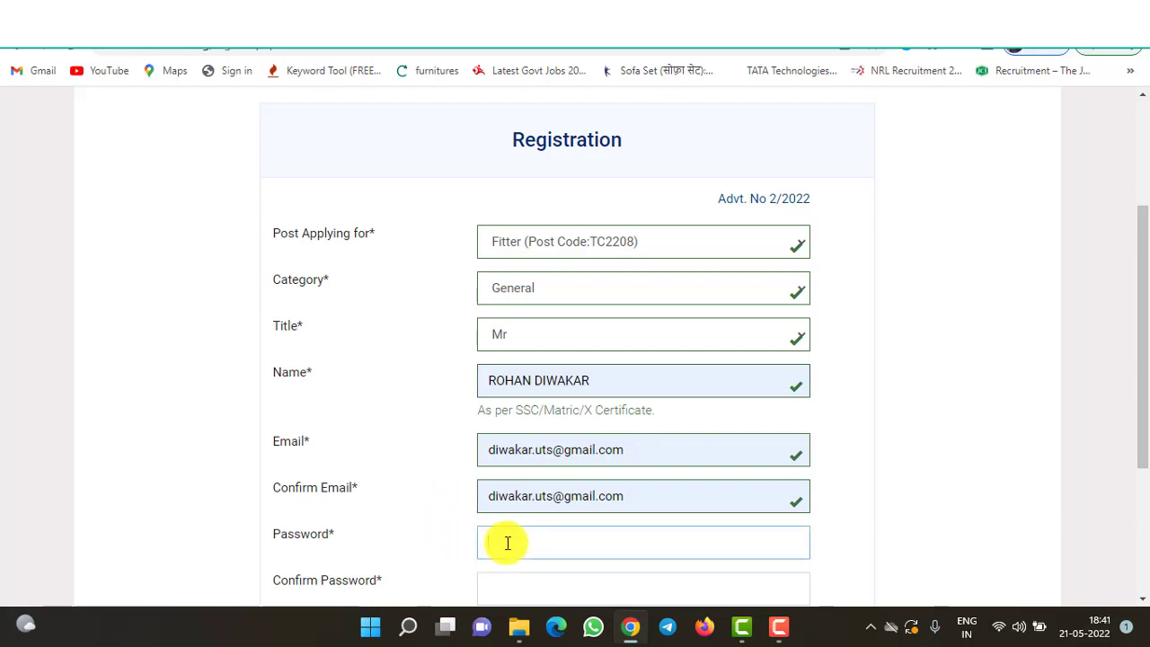
{"action": "type", "text": "a"}
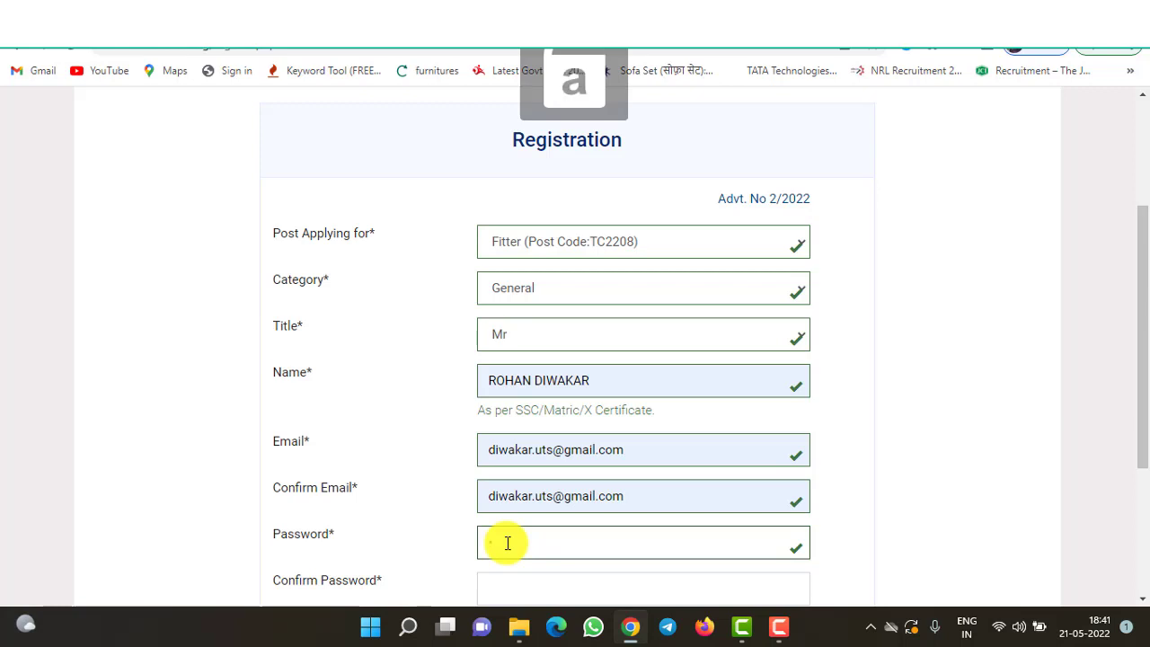
{"action": "type", "text": "a"}
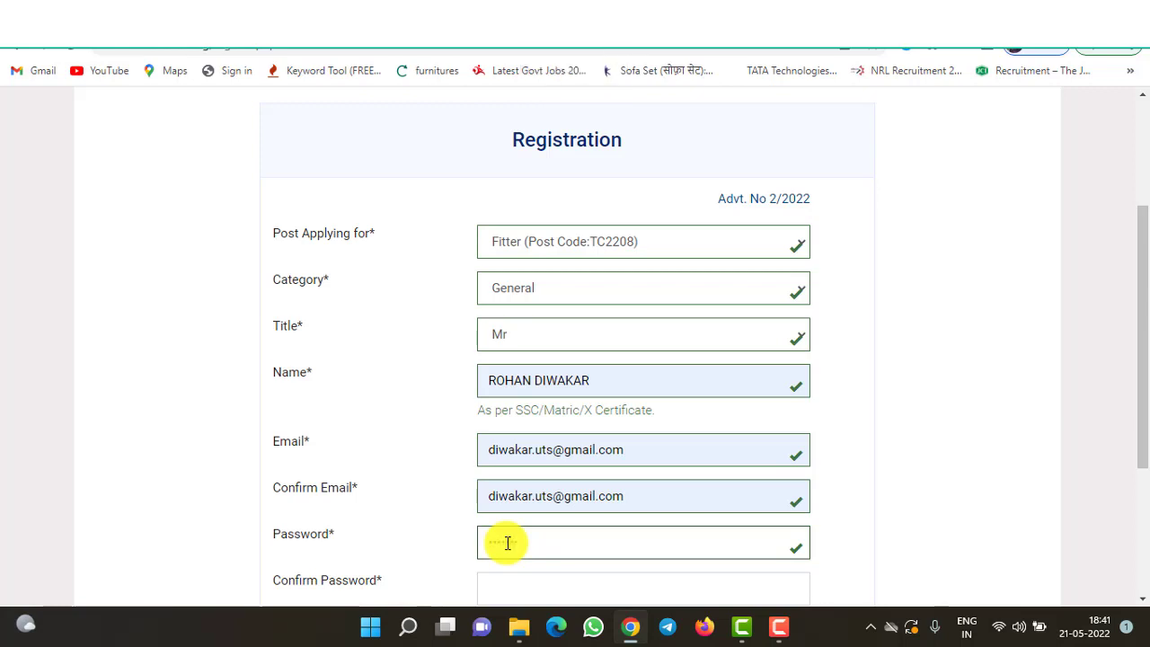
{"action": "key", "text": "Tab"}
{"action": "type", "text": "aaa"}
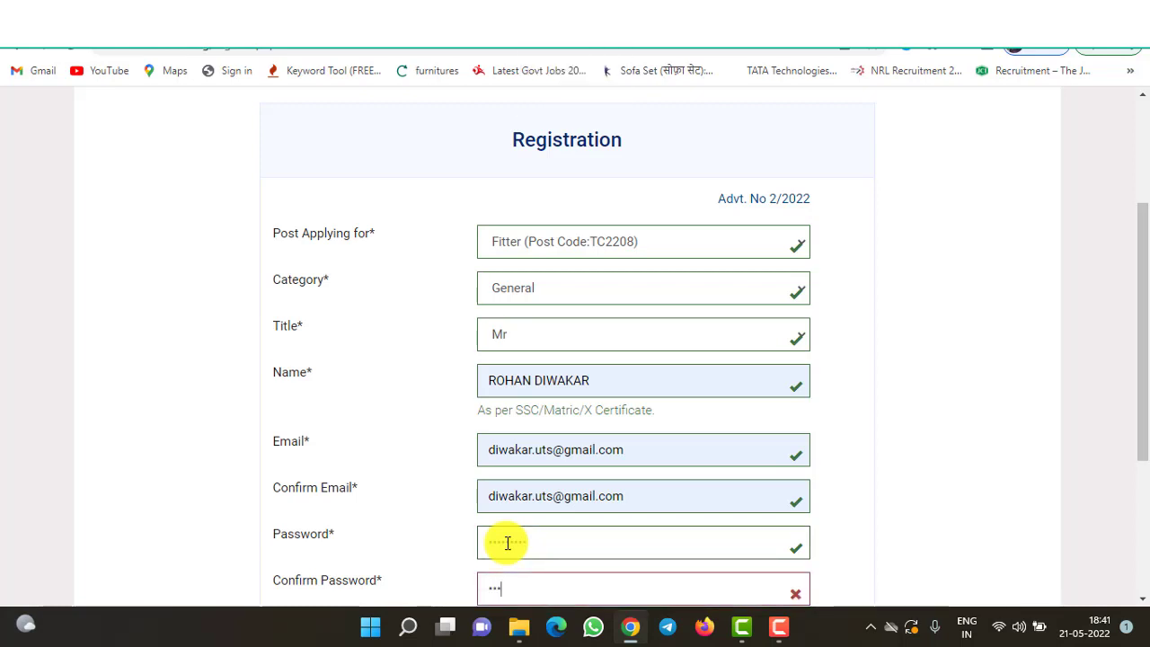
{"action": "type", "text": "aa"}
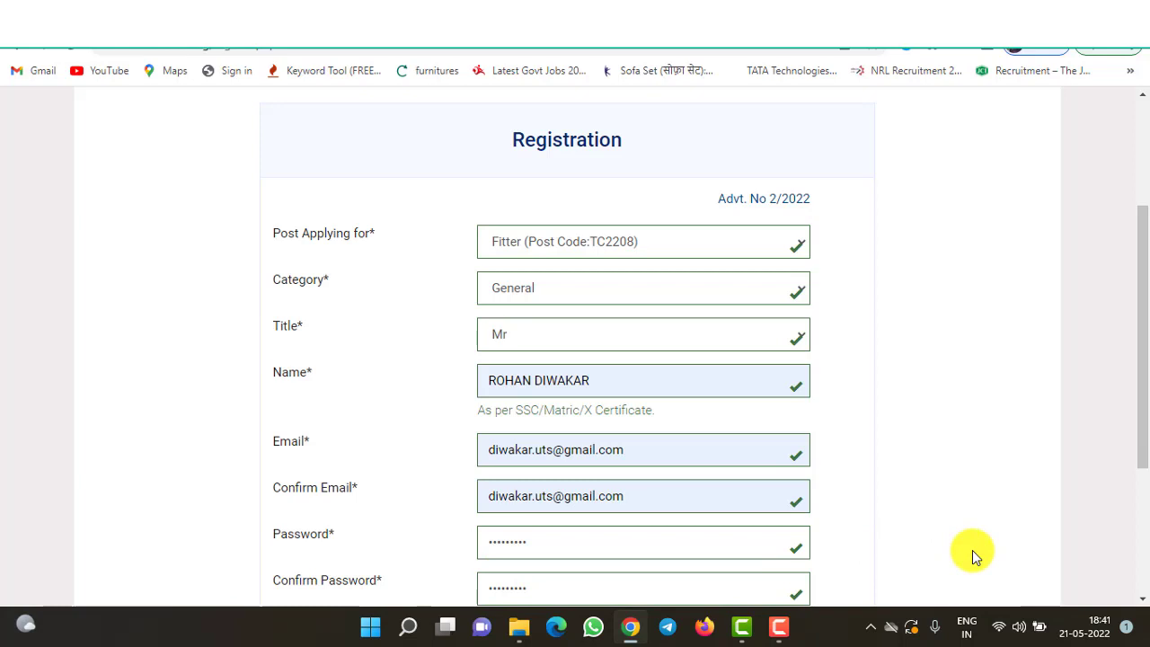
{"action": "scroll", "coordinate": [972, 551], "scroll_direction": "down", "scroll_amount": 1}
{"action": "scroll", "coordinate": [972, 550], "scroll_direction": "down", "scroll_amount": 2}
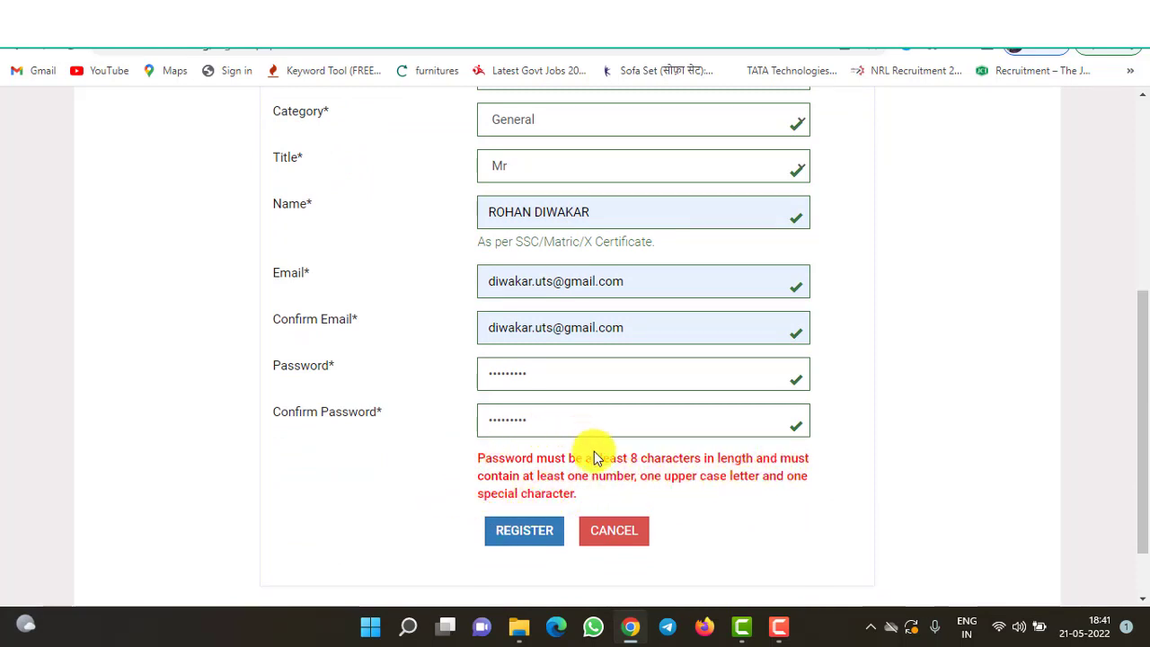
- Submit the registration, decline saving the password, copy the Registration ID and return to login
{"action": "left_click", "coordinate": [513, 541]}
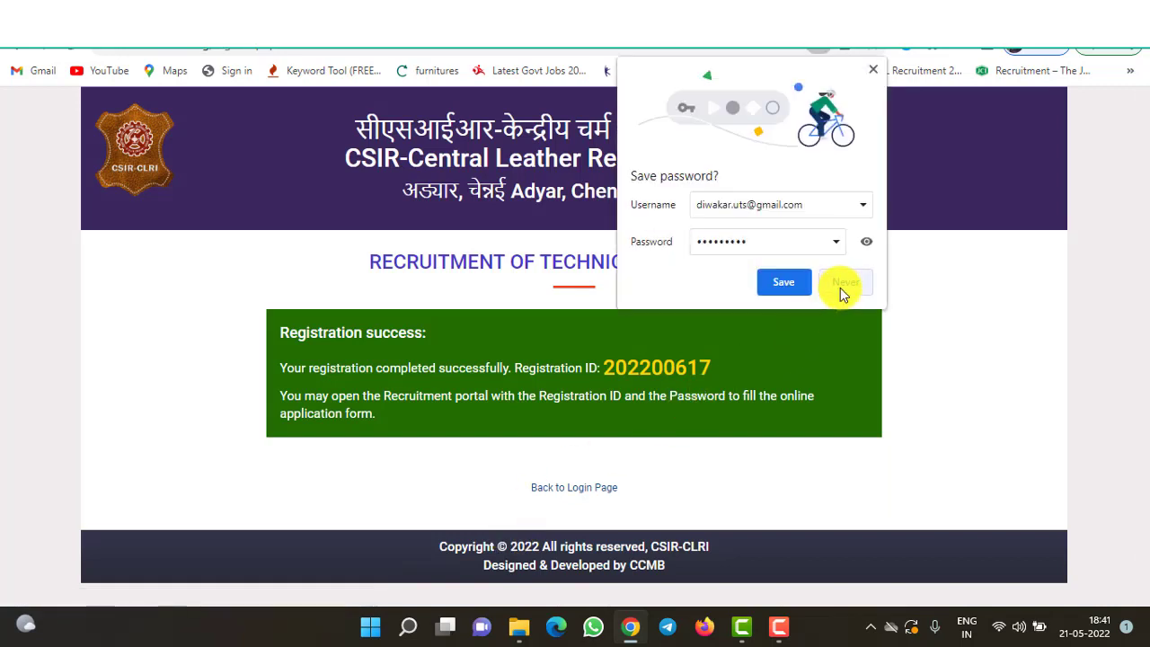
{"action": "left_click", "coordinate": [840, 286]}
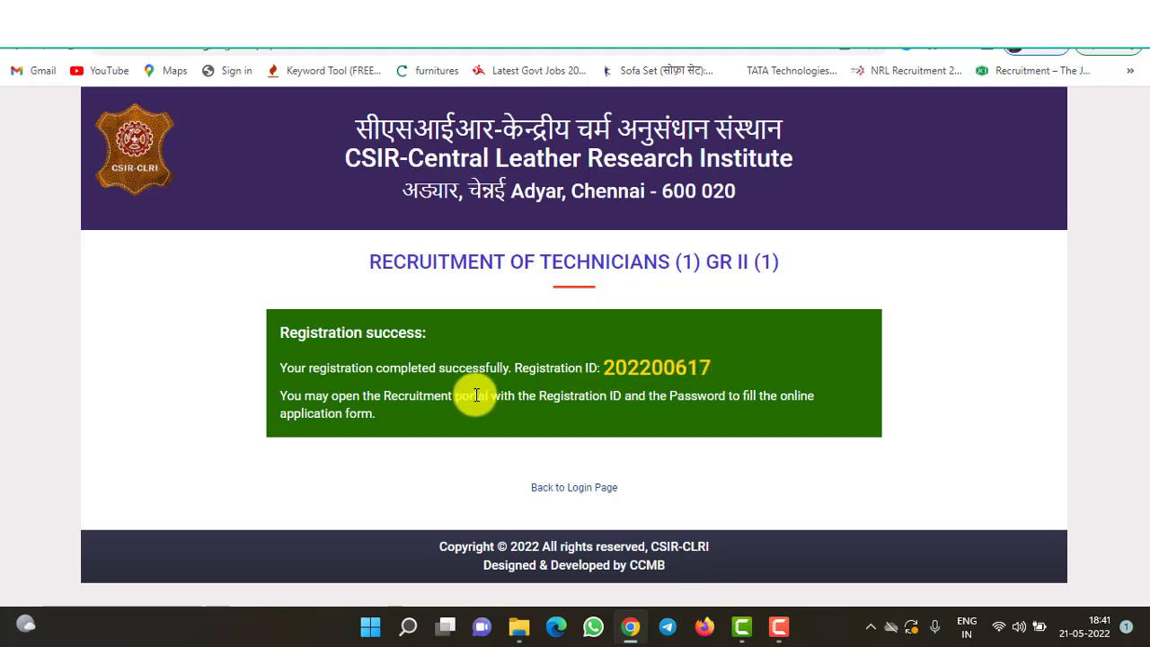
{"action": "left_click_drag", "start_coordinate": [604, 369], "coordinate": [708, 368]}
{"action": "key", "text": "ctrl+c"}
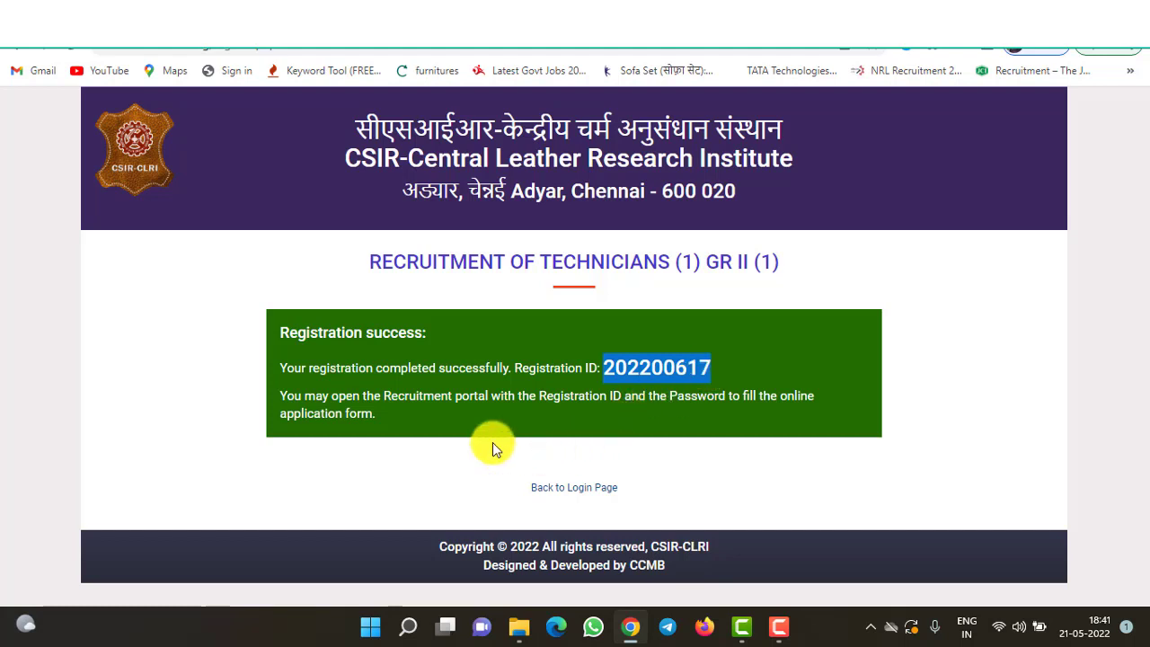
{"action": "left_click", "coordinate": [587, 493]}
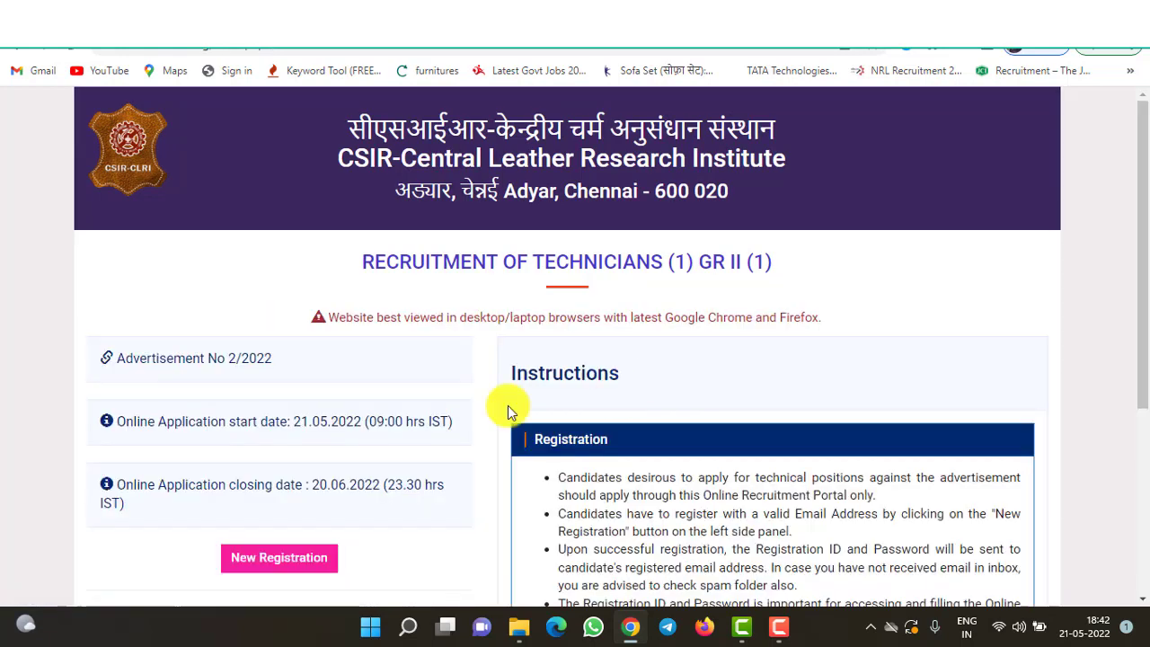
- Log in with the pasted Registration ID and the account password
{"action": "left_click_drag", "start_coordinate": [1143, 307], "coordinate": [1132, 427]}
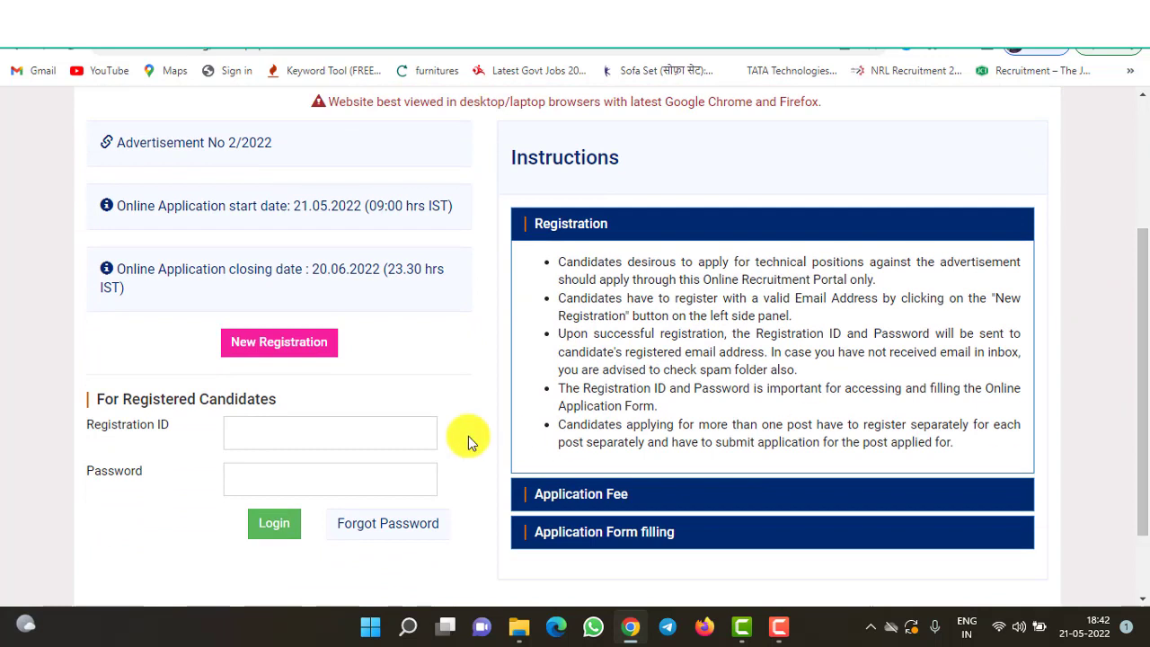
{"action": "left_click", "coordinate": [286, 441]}
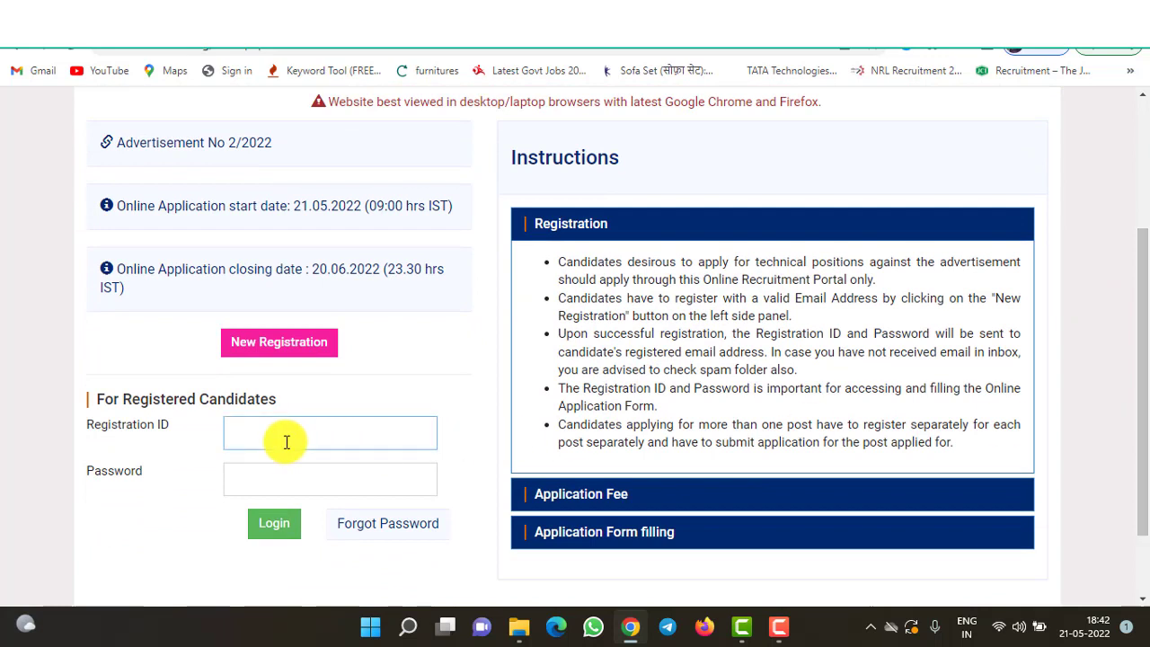
{"action": "key", "text": "ctrl+v"}
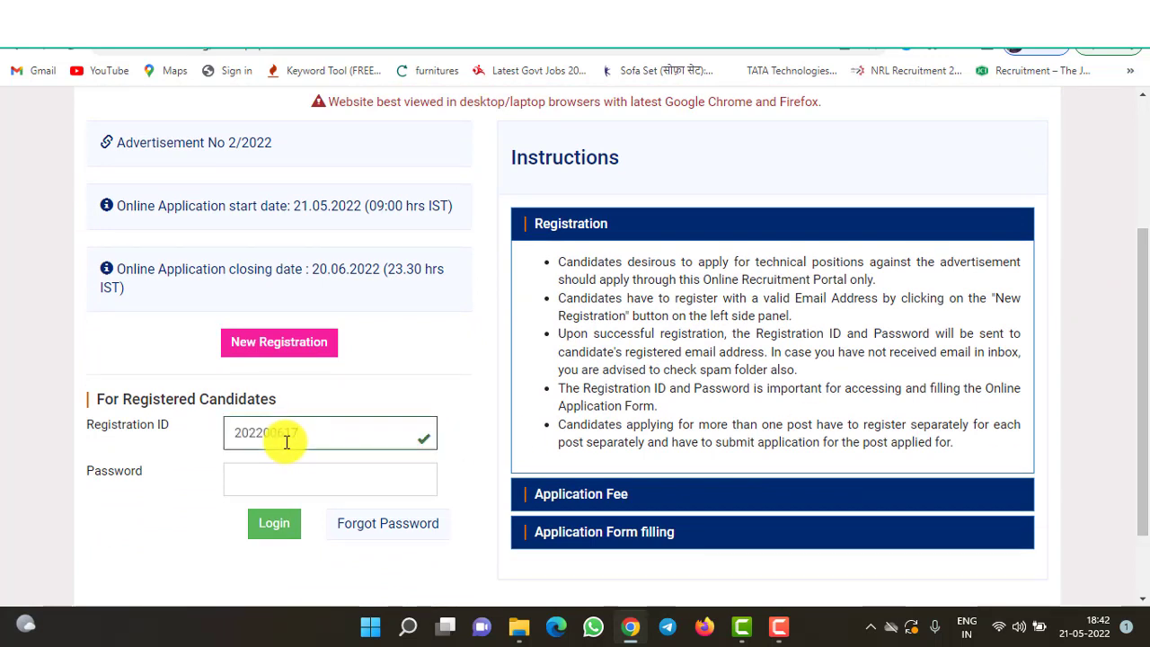
{"action": "left_click", "coordinate": [242, 491]}
{"action": "key", "text": "Caps_Lock"}
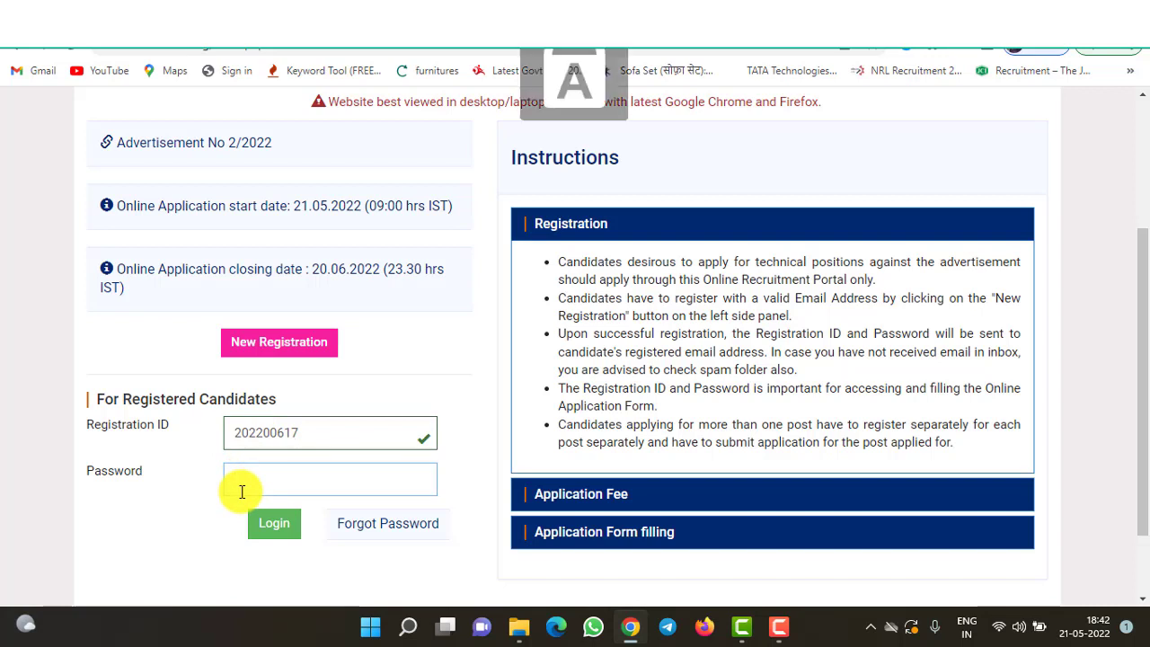
{"action": "key", "text": "Caps_Lock"}
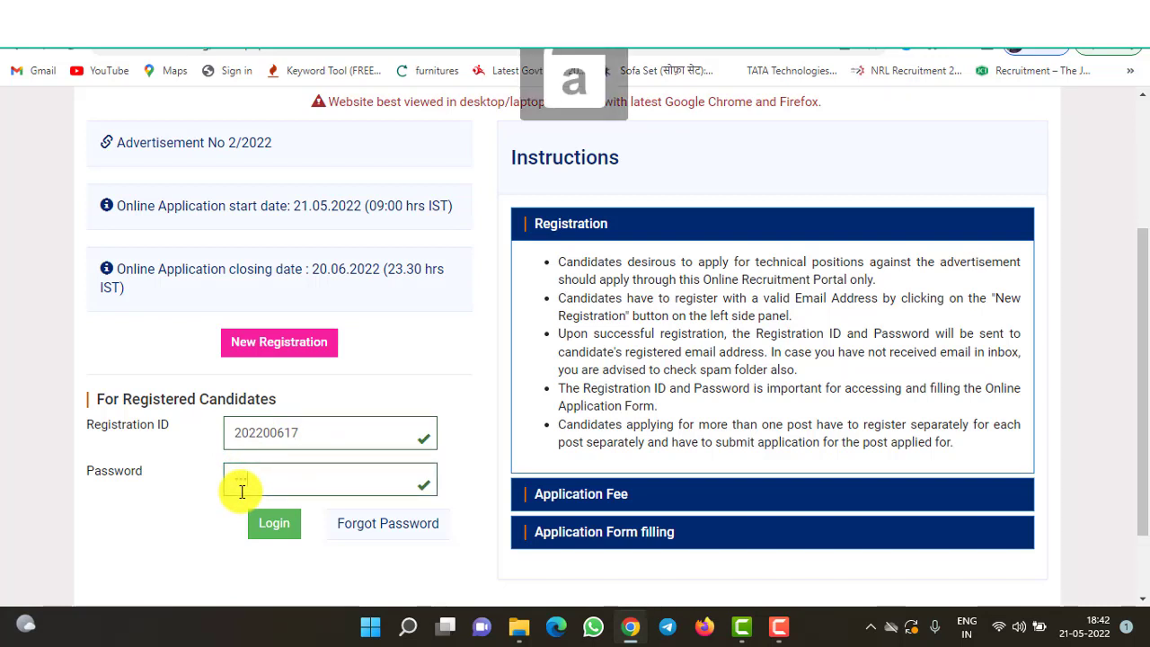
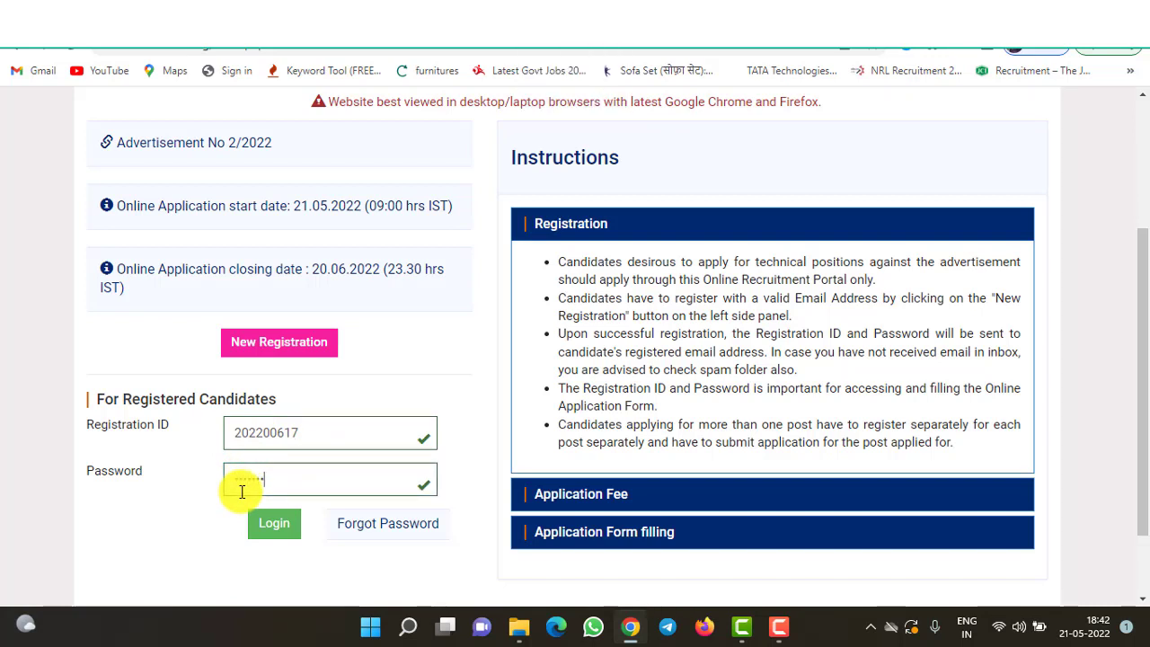
{"action": "left_click", "coordinate": [272, 535]}
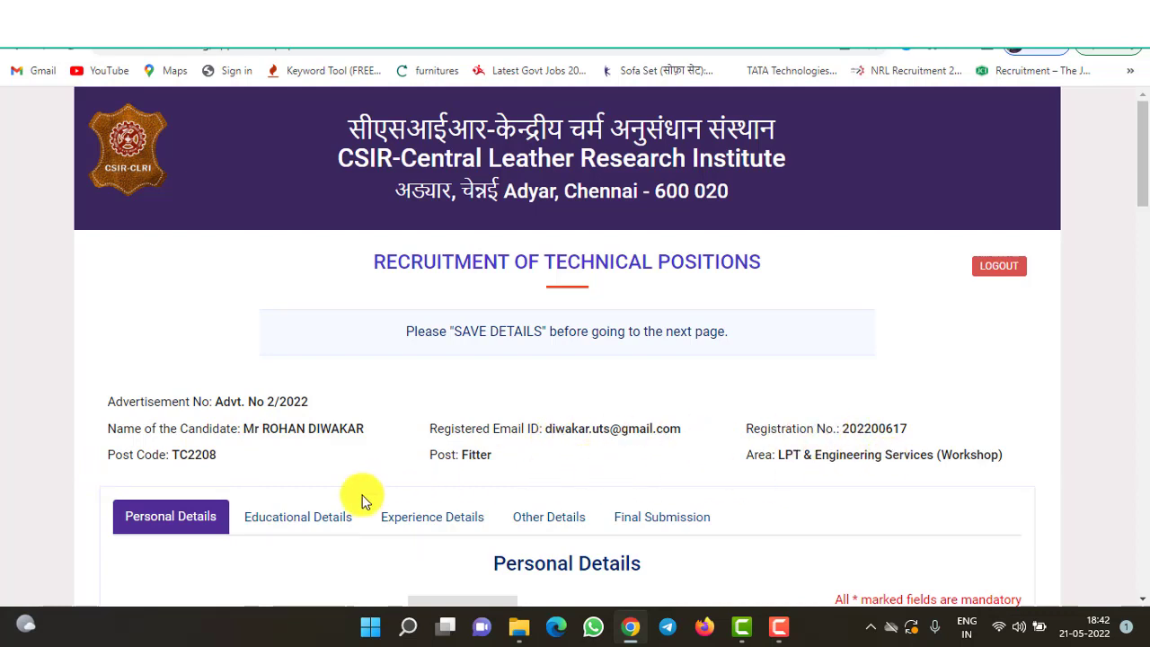
- Upload the raj image as the candidate's photo
{"action": "scroll", "coordinate": [856, 516], "scroll_direction": "down", "scroll_amount": 3}
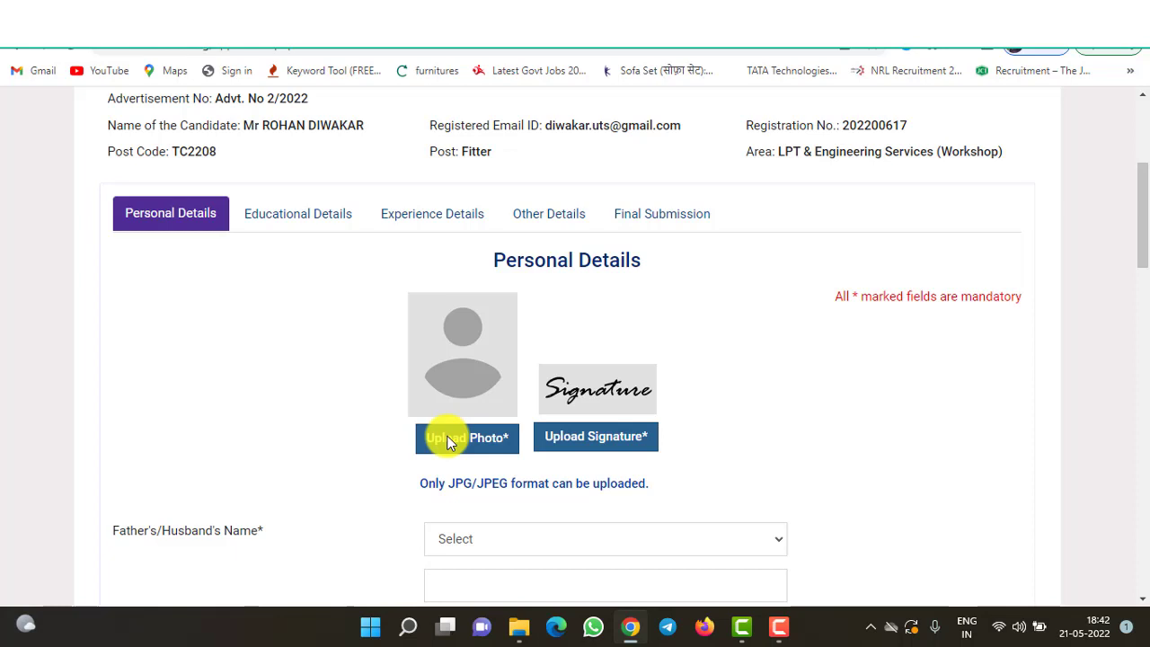
{"action": "left_click", "coordinate": [447, 442]}
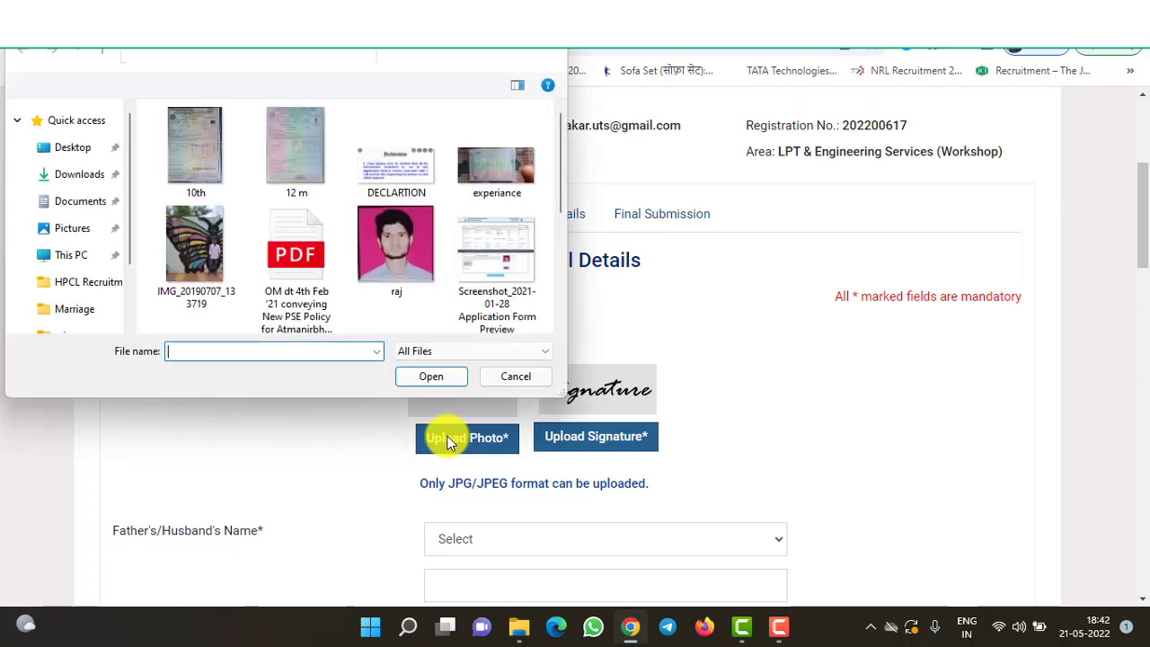
{"action": "double_click", "coordinate": [387, 259]}
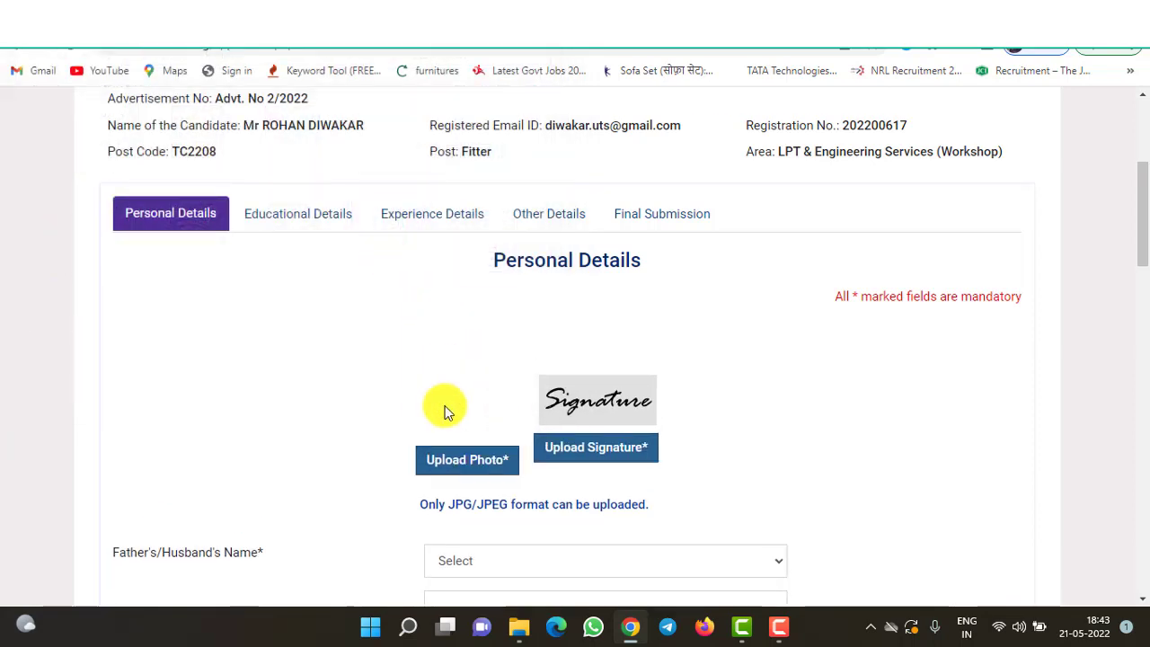
- Upload the signn image as the candidate's signature
{"action": "left_click", "coordinate": [565, 452]}
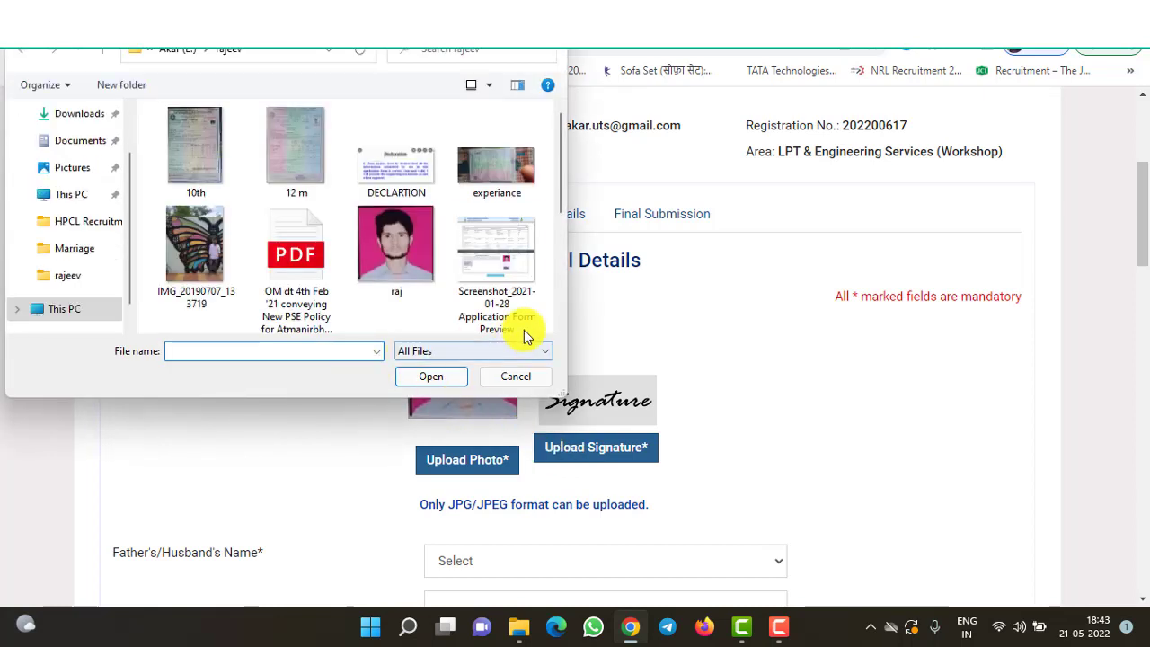
{"action": "scroll", "coordinate": [559, 318], "scroll_direction": "down", "scroll_amount": 1}
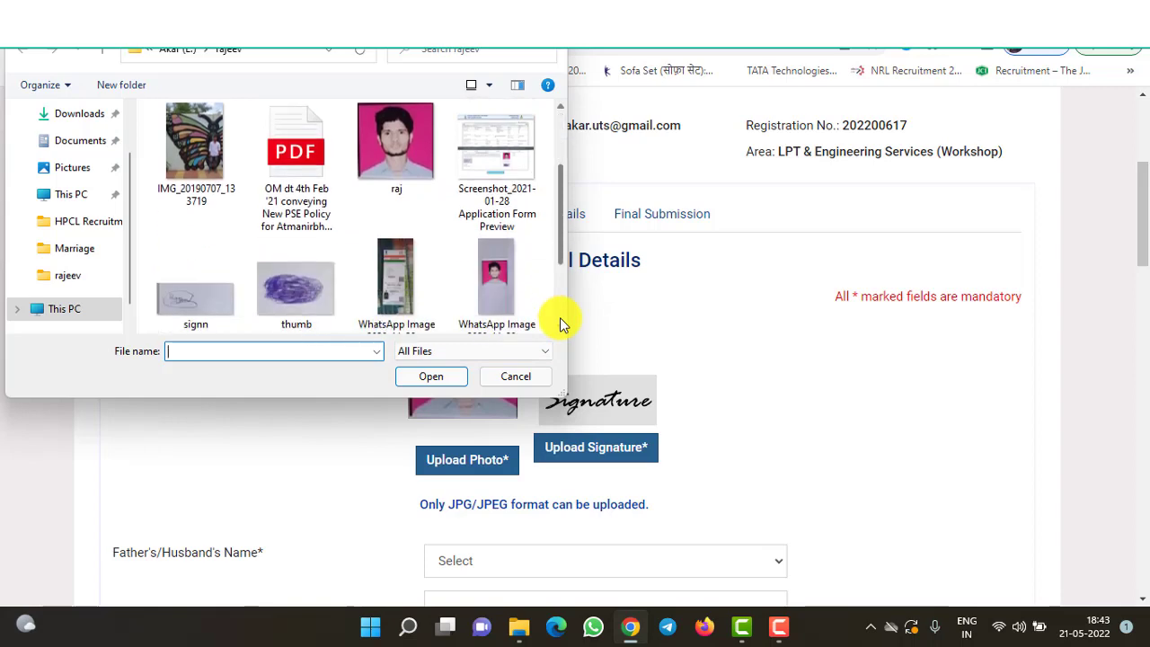
{"action": "left_click", "coordinate": [198, 319]}
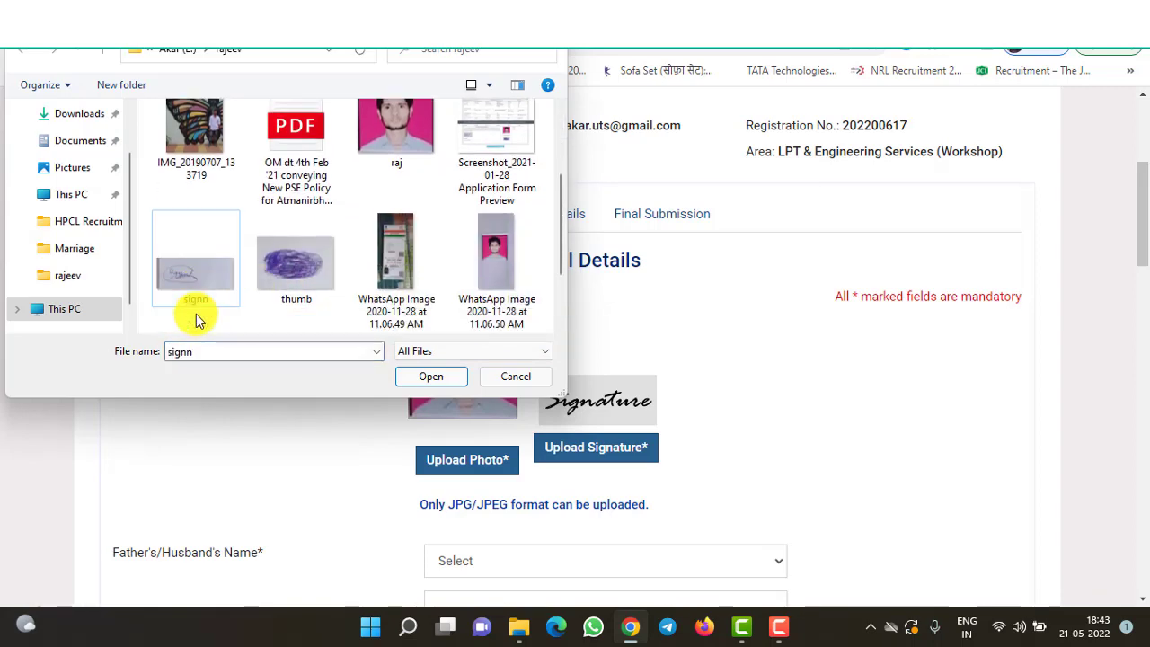
{"action": "double_click", "coordinate": [190, 286]}
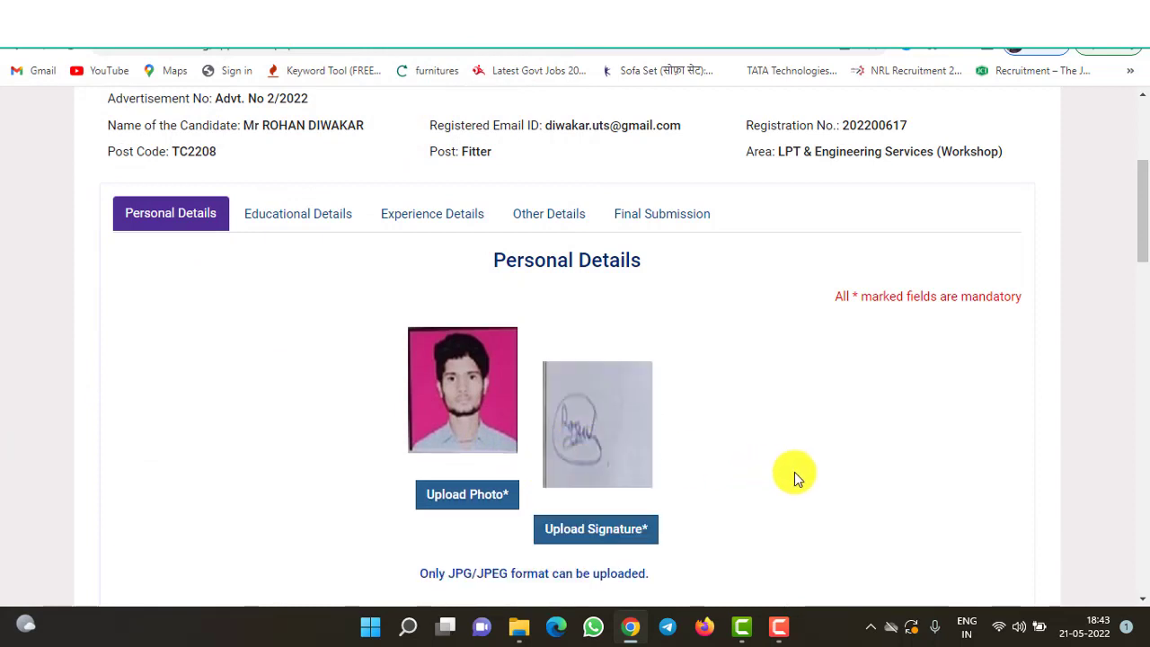
{"action": "scroll", "coordinate": [794, 472], "scroll_direction": "down", "scroll_amount": 3}
- Choose the Father's Name option and enter the father's and mother's names
{"action": "scroll", "coordinate": [795, 479], "scroll_direction": "down", "scroll_amount": 2}
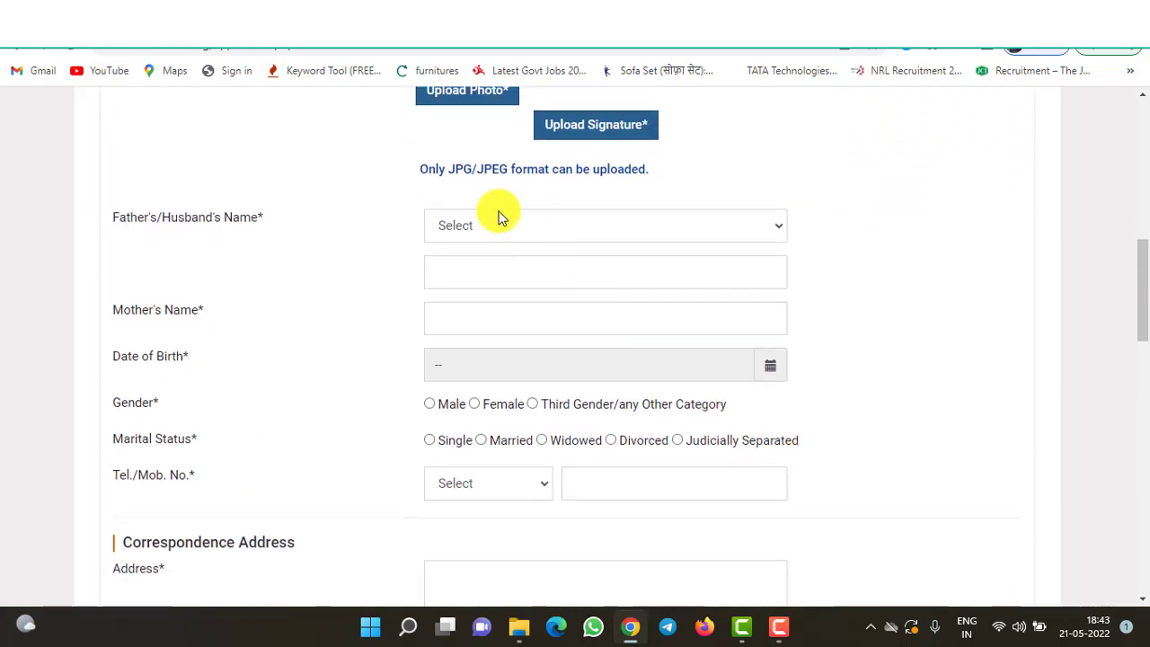
{"action": "left_click", "coordinate": [499, 220]}
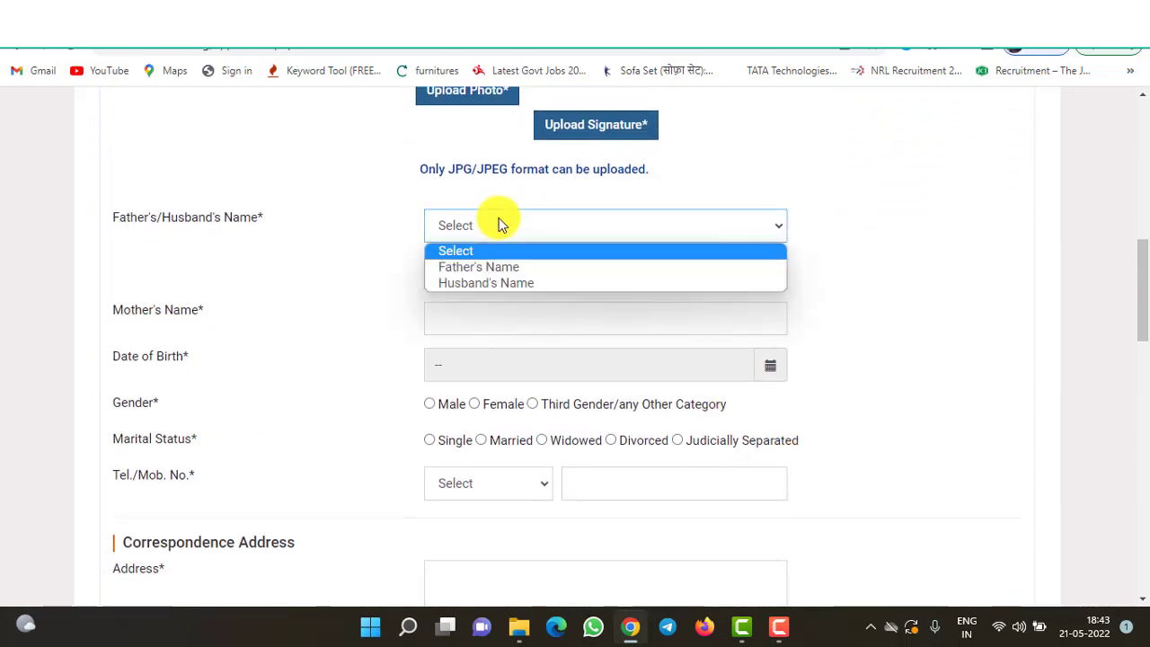
{"action": "left_click", "coordinate": [502, 267]}
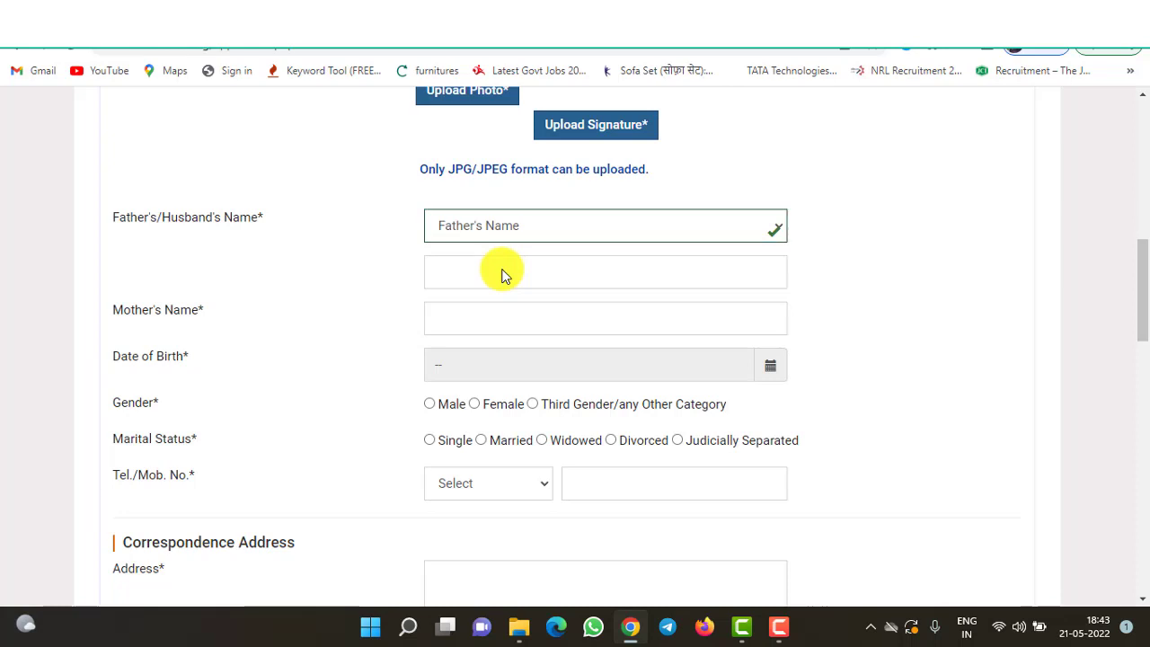
{"action": "left_click", "coordinate": [502, 274]}
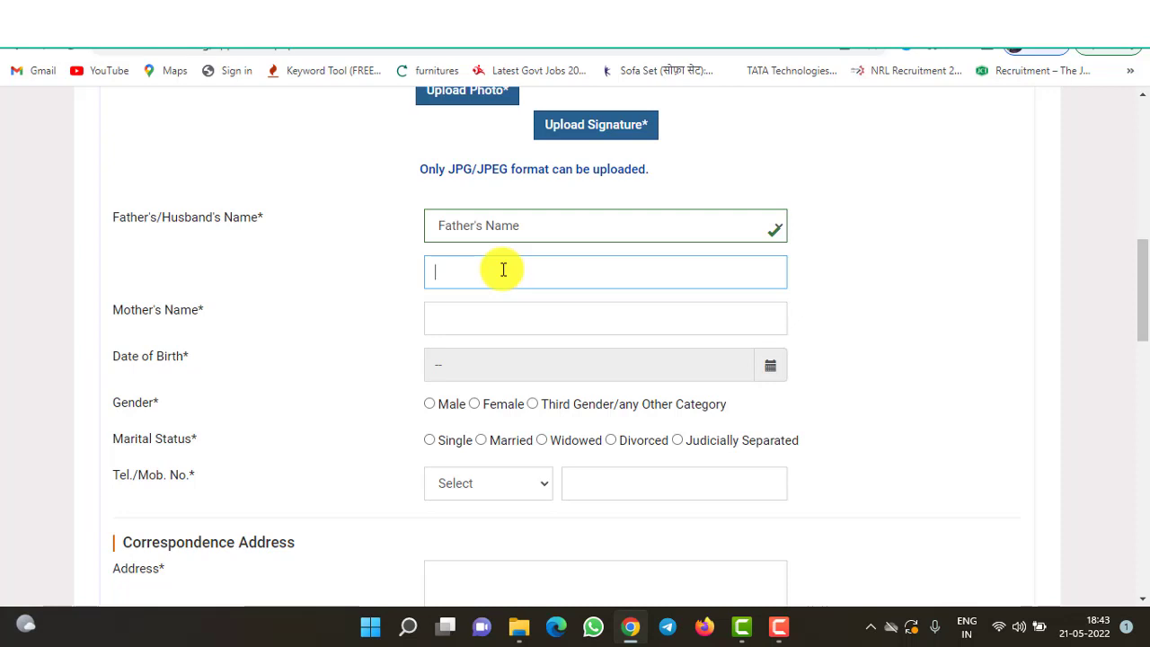
{"action": "type", "text": "rohit"}
{"action": "key", "text": "Tab"}
{"action": "type", "text": "ra"}
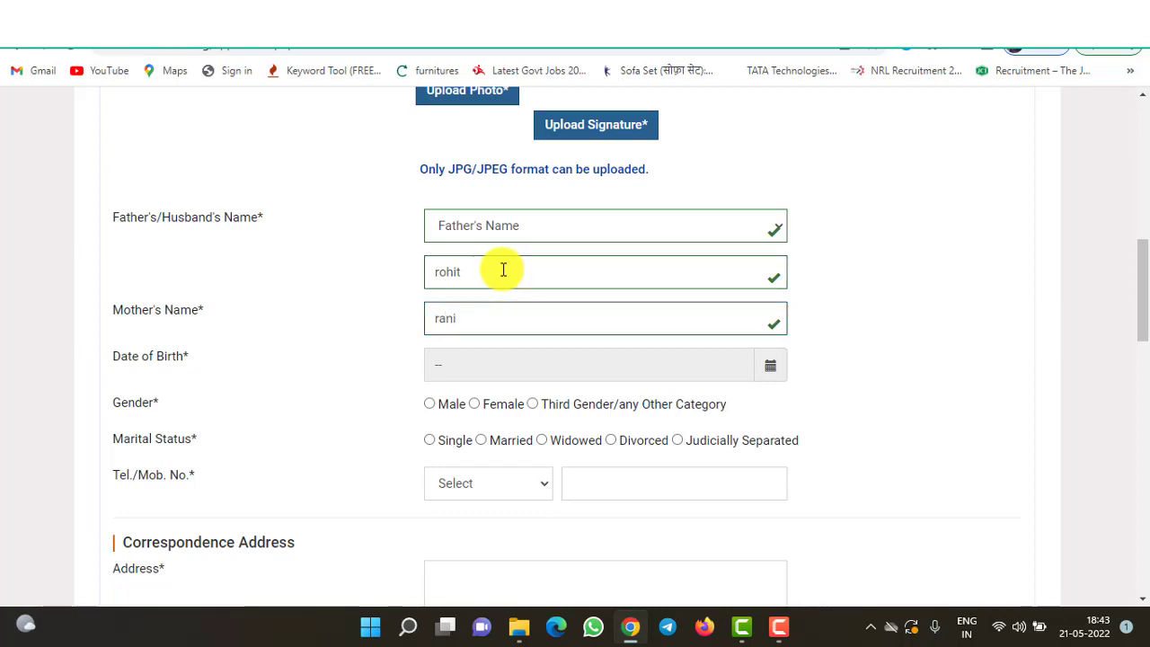
{"action": "key", "text": "Tab"}
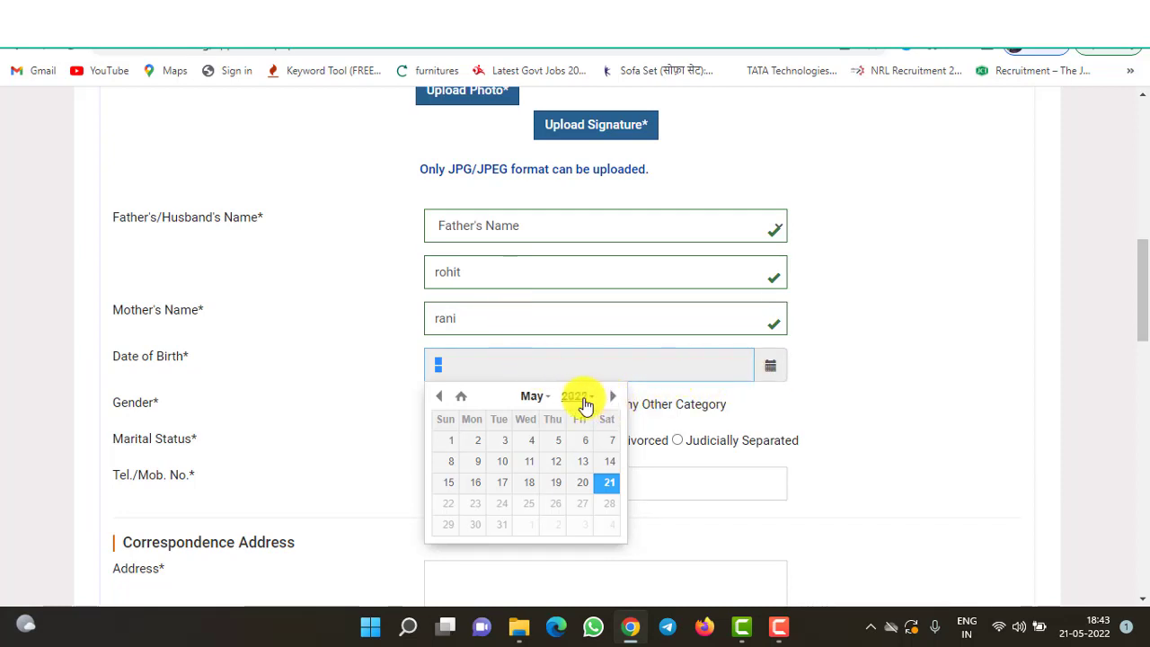
{"action": "left_click", "coordinate": [584, 404]}
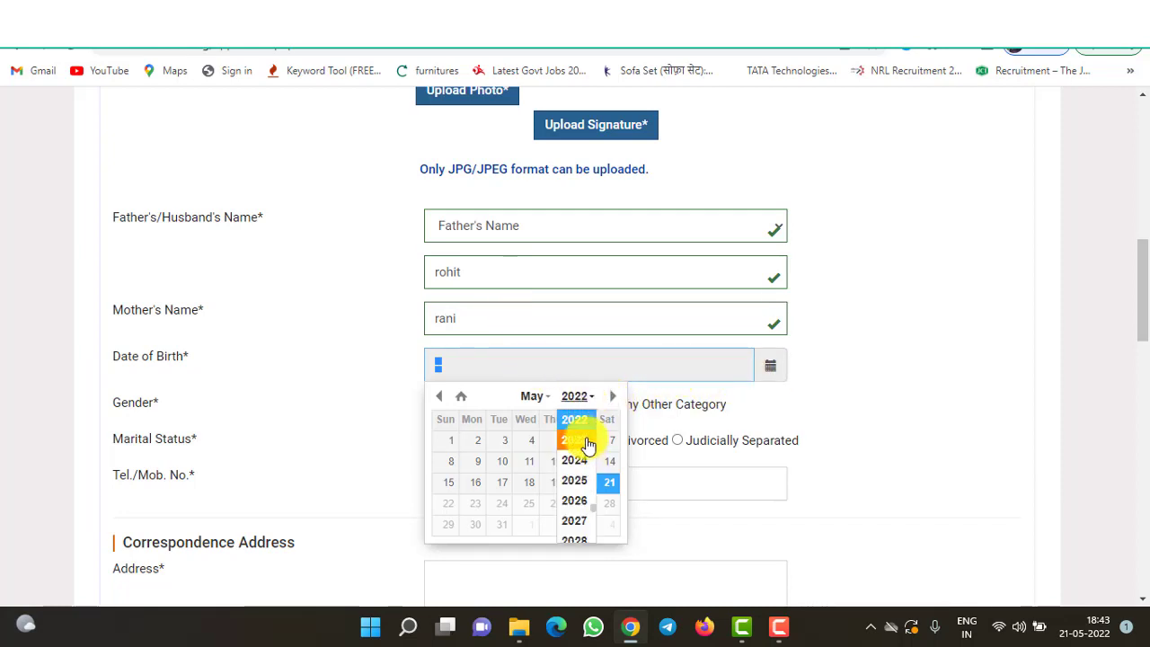
{"action": "left_click", "coordinate": [464, 401]}
{"action": "left_click", "coordinate": [438, 400]}
{"action": "left_click", "coordinate": [438, 401]}
{"action": "left_click", "coordinate": [438, 401]}
{"action": "left_click", "coordinate": [438, 401]}
{"action": "left_click", "coordinate": [438, 401]}
{"action": "left_click", "coordinate": [437, 401]}
{"action": "left_click", "coordinate": [438, 401]}
{"action": "left_click", "coordinate": [438, 401]}
{"action": "left_click", "coordinate": [438, 401]}
{"action": "left_click", "coordinate": [438, 401]}
{"action": "left_click", "coordinate": [438, 401]}
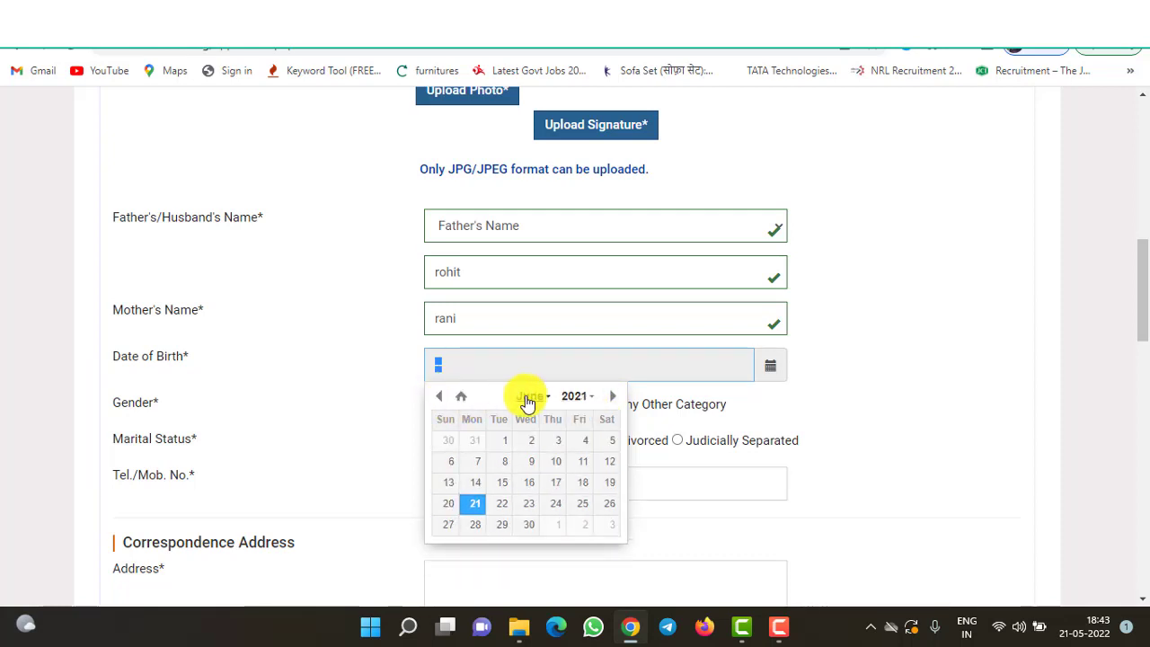
{"action": "left_click", "coordinate": [577, 400]}
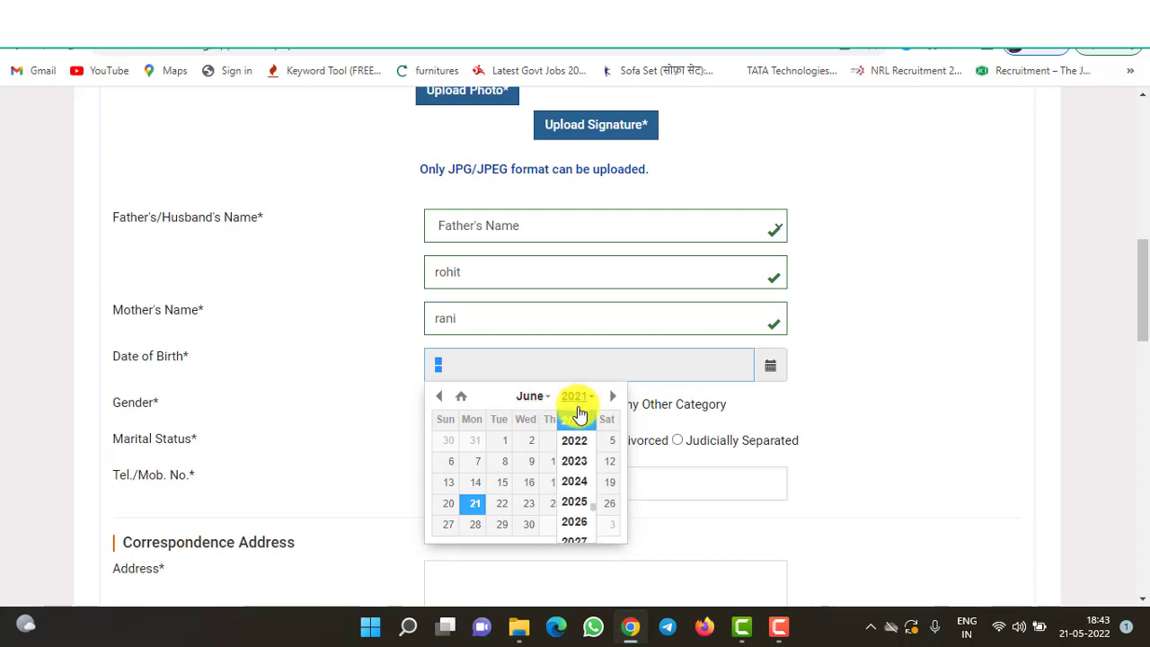
{"action": "scroll", "coordinate": [580, 416], "scroll_direction": "up", "scroll_amount": 2}
{"action": "scroll", "coordinate": [580, 416], "scroll_direction": "down", "scroll_amount": 1}
{"action": "scroll", "coordinate": [579, 416], "scroll_direction": "down", "scroll_amount": 1}
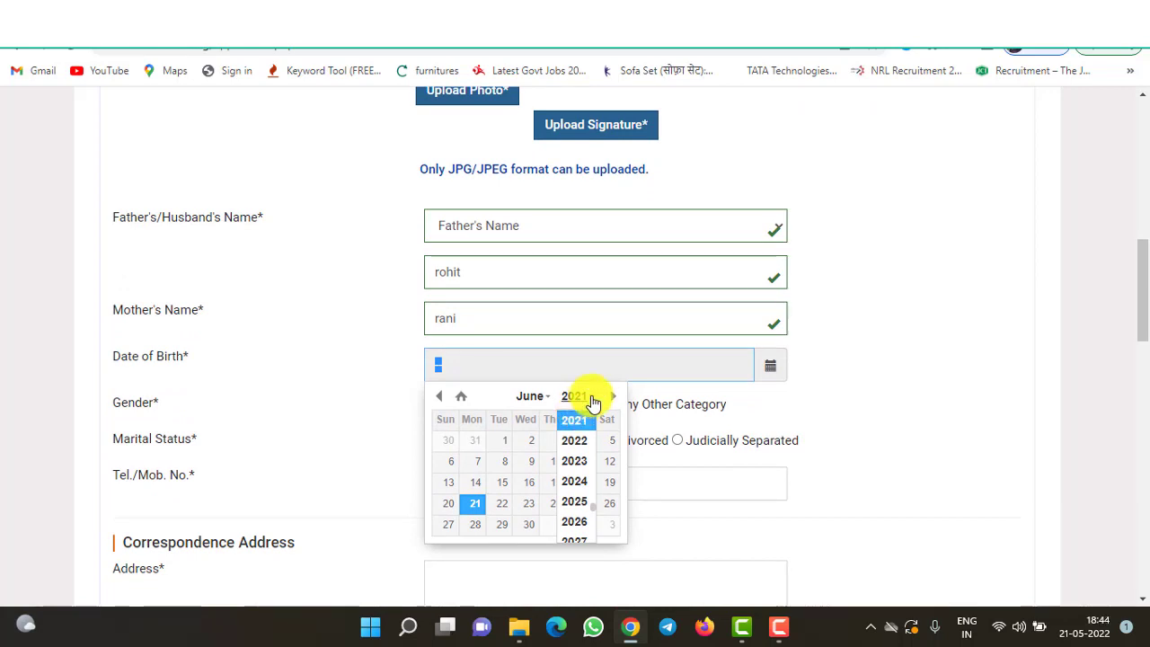
{"action": "left_click", "coordinate": [591, 402]}
{"action": "left_click", "coordinate": [591, 401]}
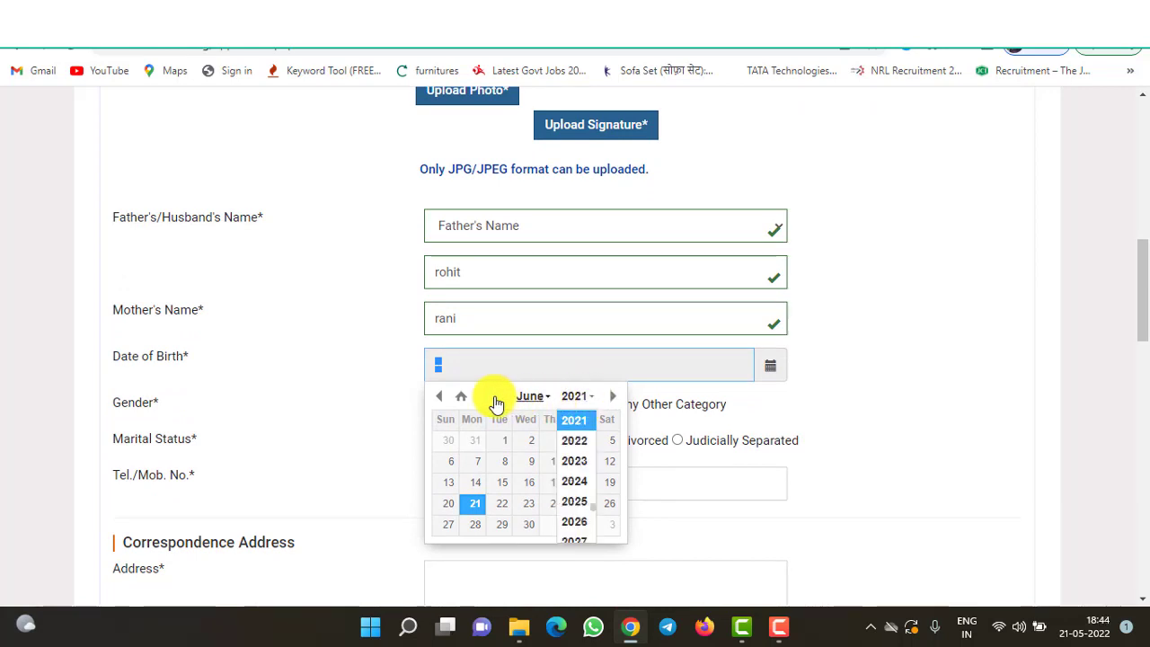
{"action": "left_click", "coordinate": [461, 397]}
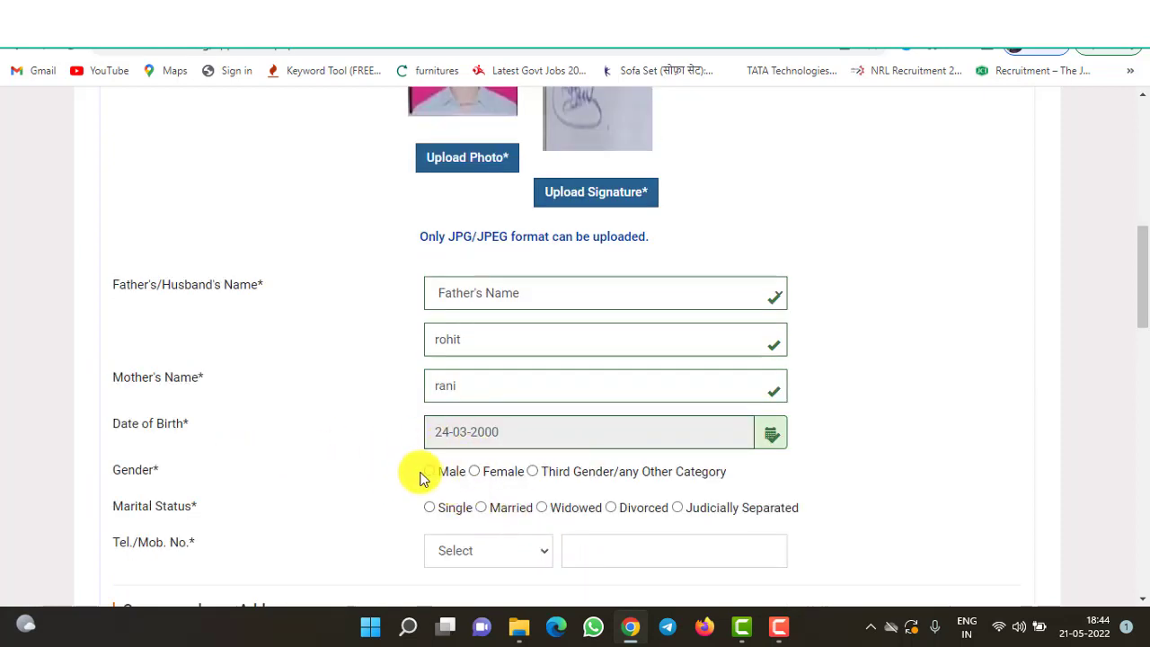
- Set gender to Male and enter the mobile number with India (+91) code
{"action": "left_click", "coordinate": [430, 472]}
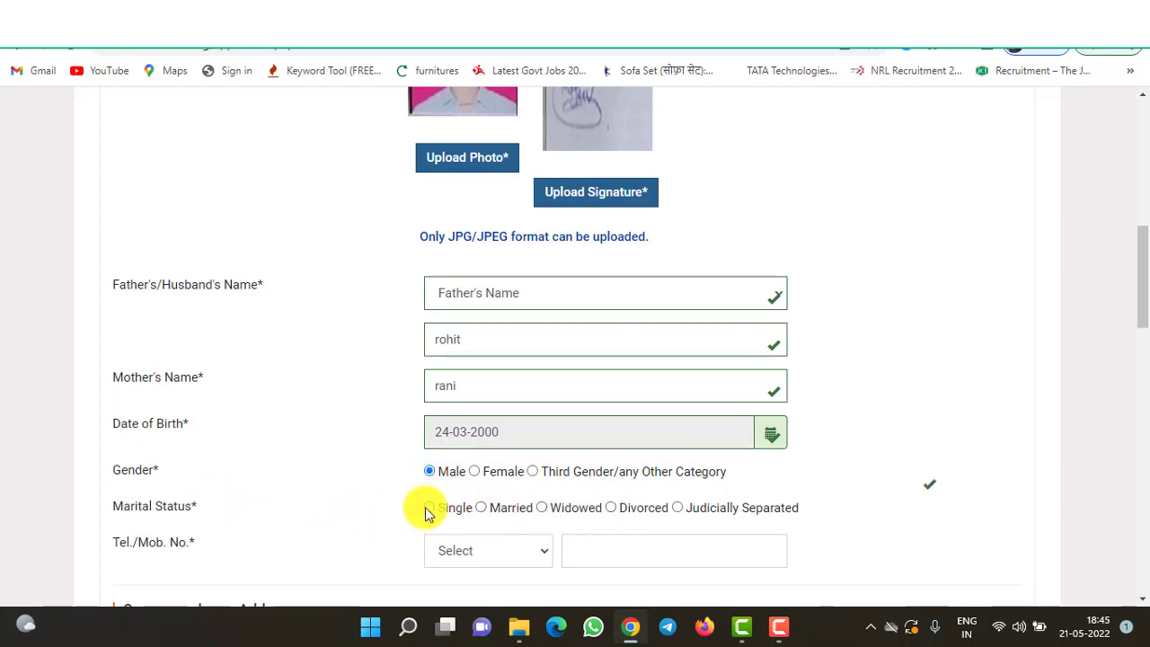
{"action": "left_click", "coordinate": [506, 557]}
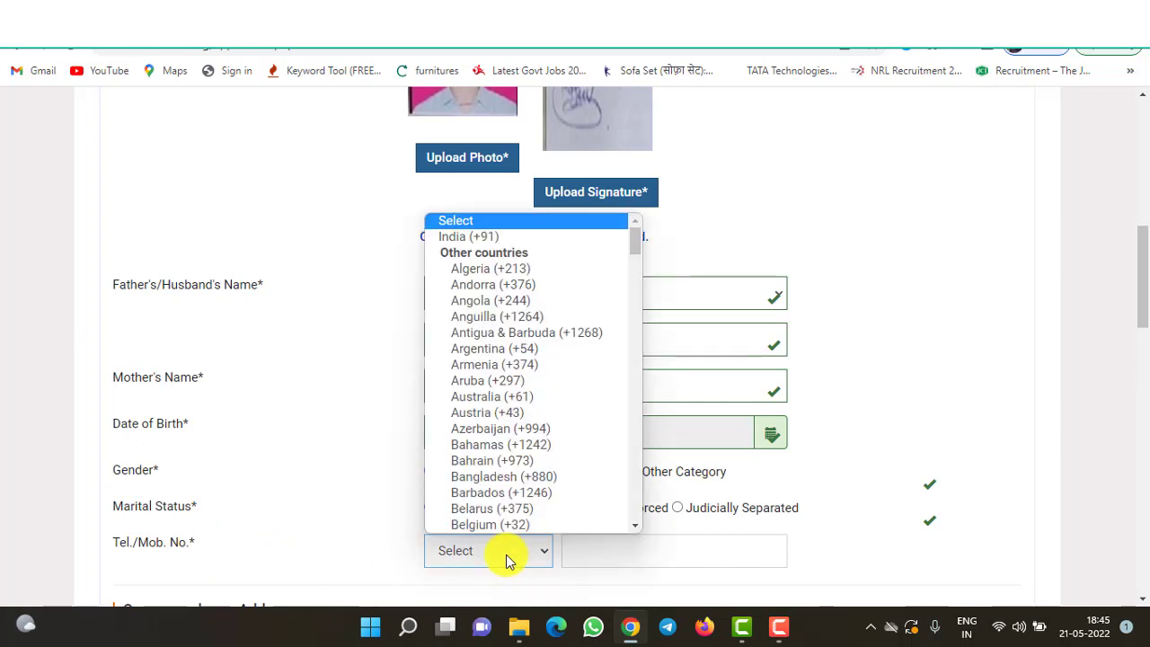
{"action": "left_click", "coordinate": [508, 237]}
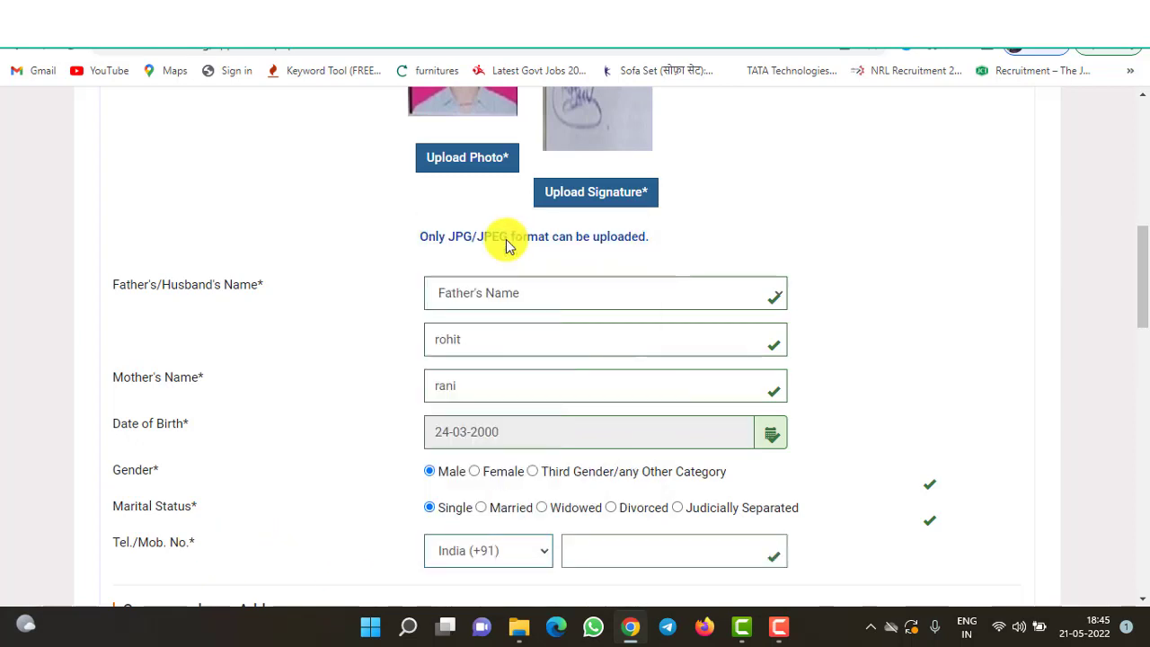
{"action": "left_click", "coordinate": [625, 563]}
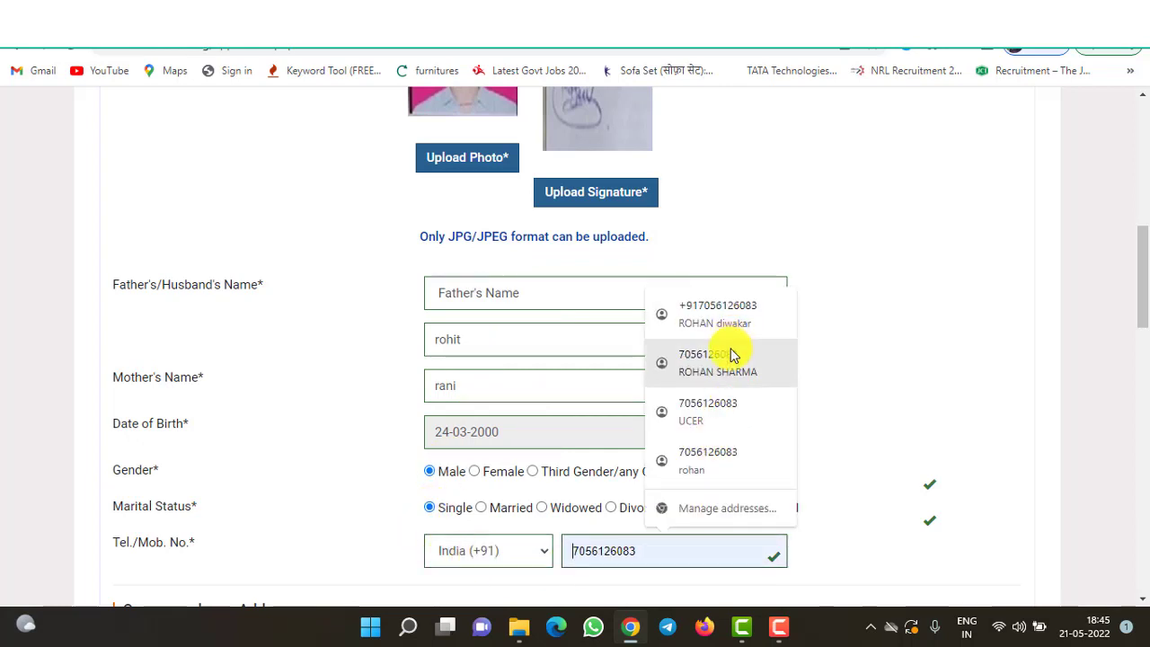
{"action": "left_click", "coordinate": [732, 356]}
- Keep state Uttar Pradesh, autofill country India and pincode, and copy to permanent address
{"action": "scroll", "coordinate": [1099, 483], "scroll_direction": "down", "scroll_amount": 1}
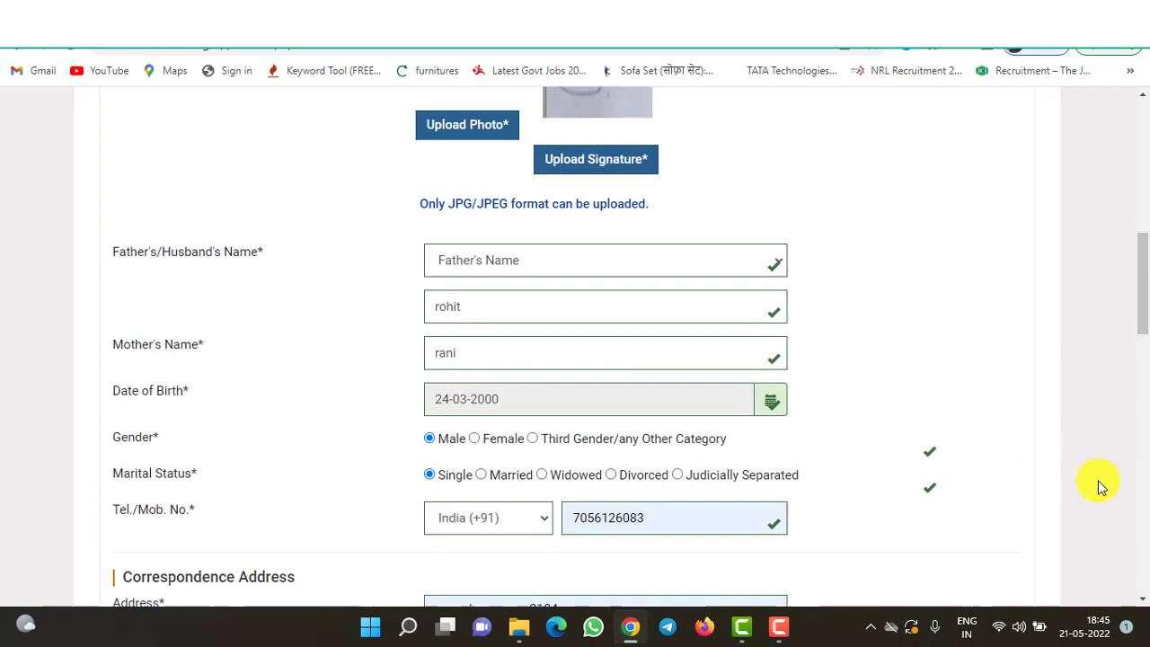
{"action": "scroll", "coordinate": [1099, 483], "scroll_direction": "down", "scroll_amount": 3}
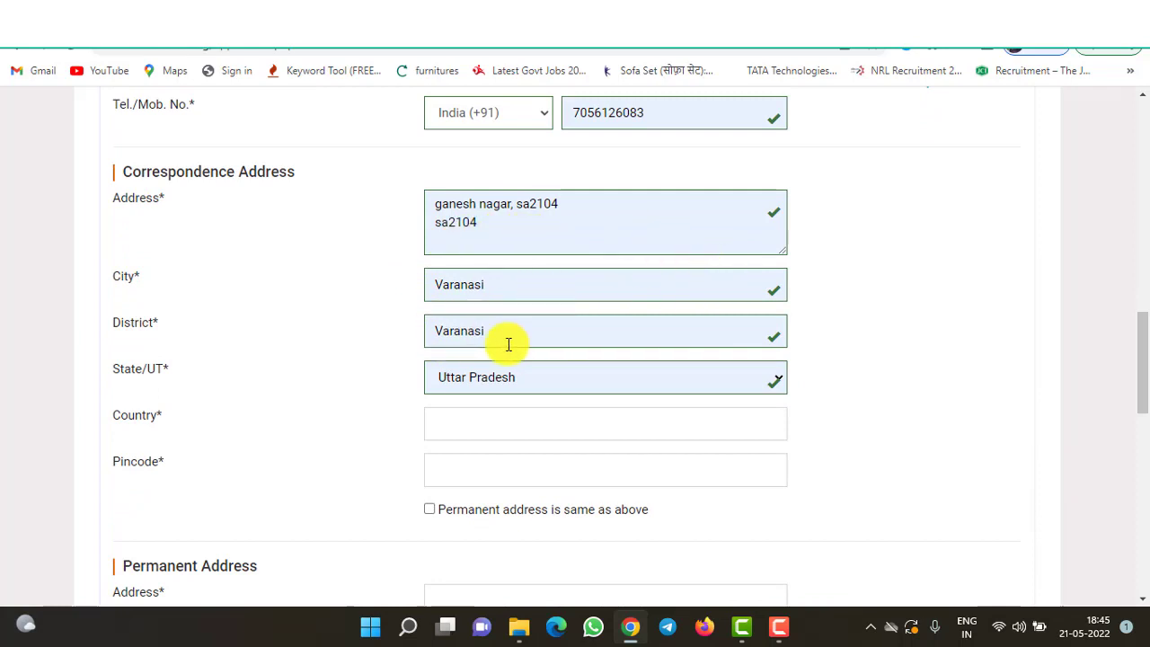
{"action": "left_click", "coordinate": [497, 386]}
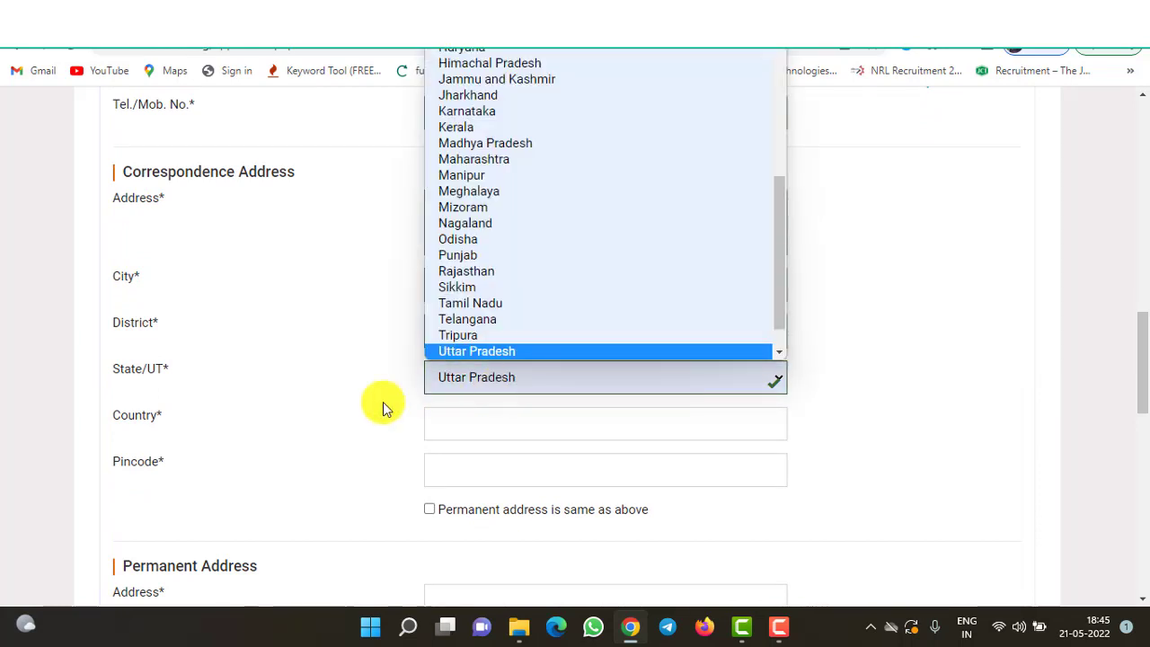
{"action": "left_click", "coordinate": [342, 421]}
{"action": "left_click", "coordinate": [453, 429]}
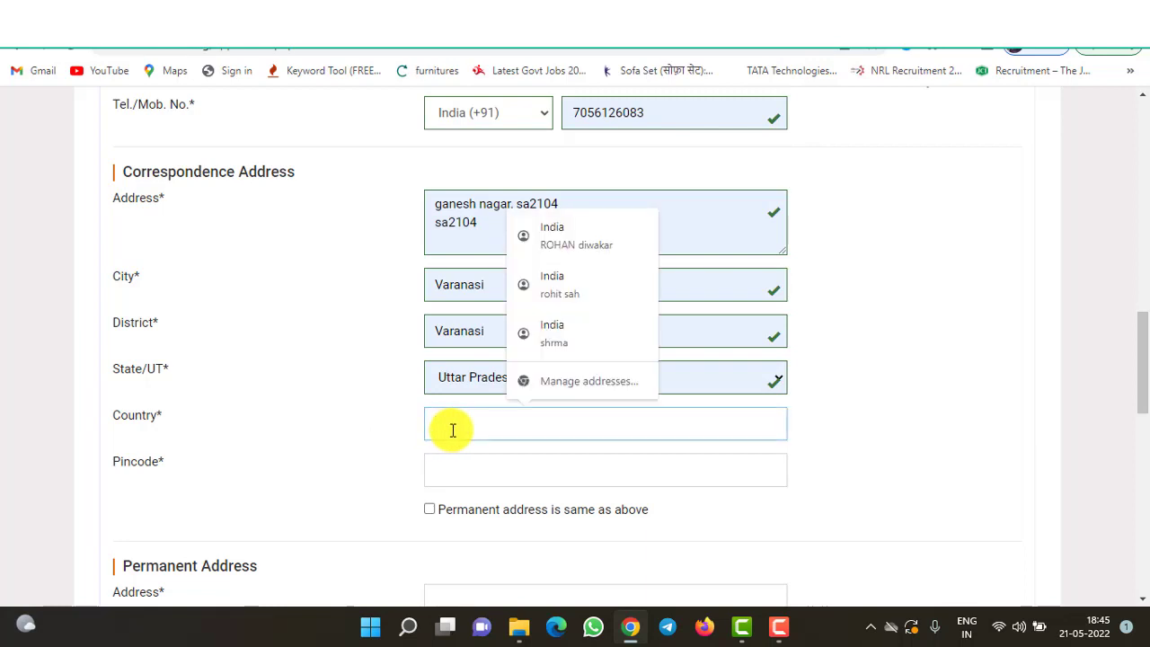
{"action": "left_click", "coordinate": [589, 262]}
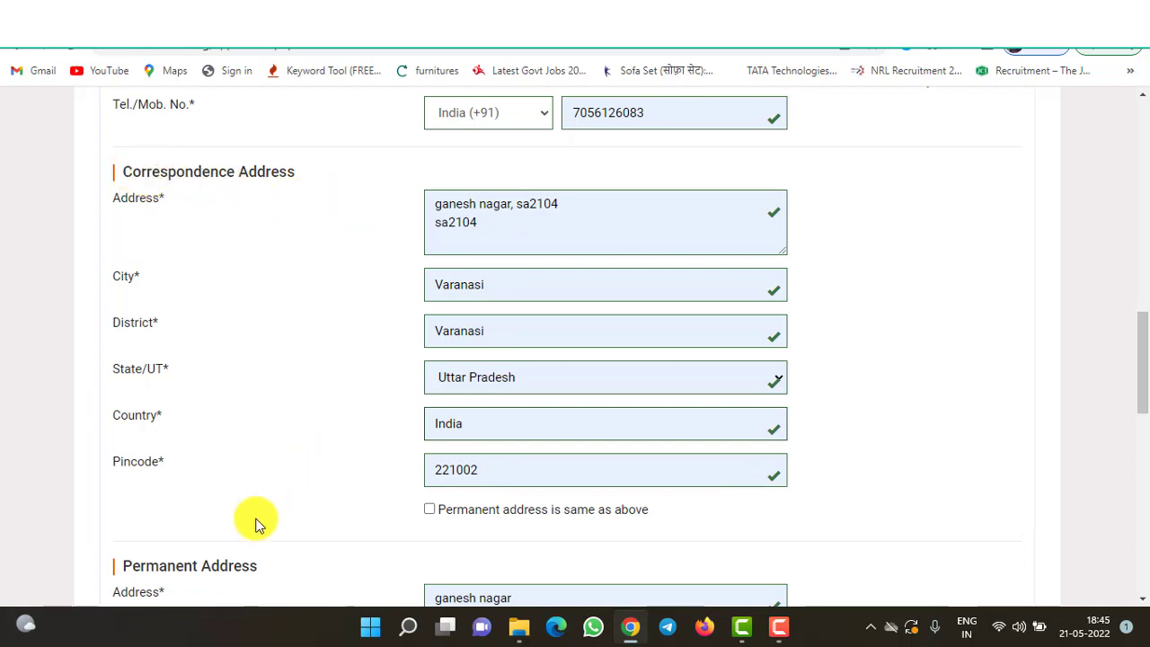
{"action": "left_click", "coordinate": [428, 509]}
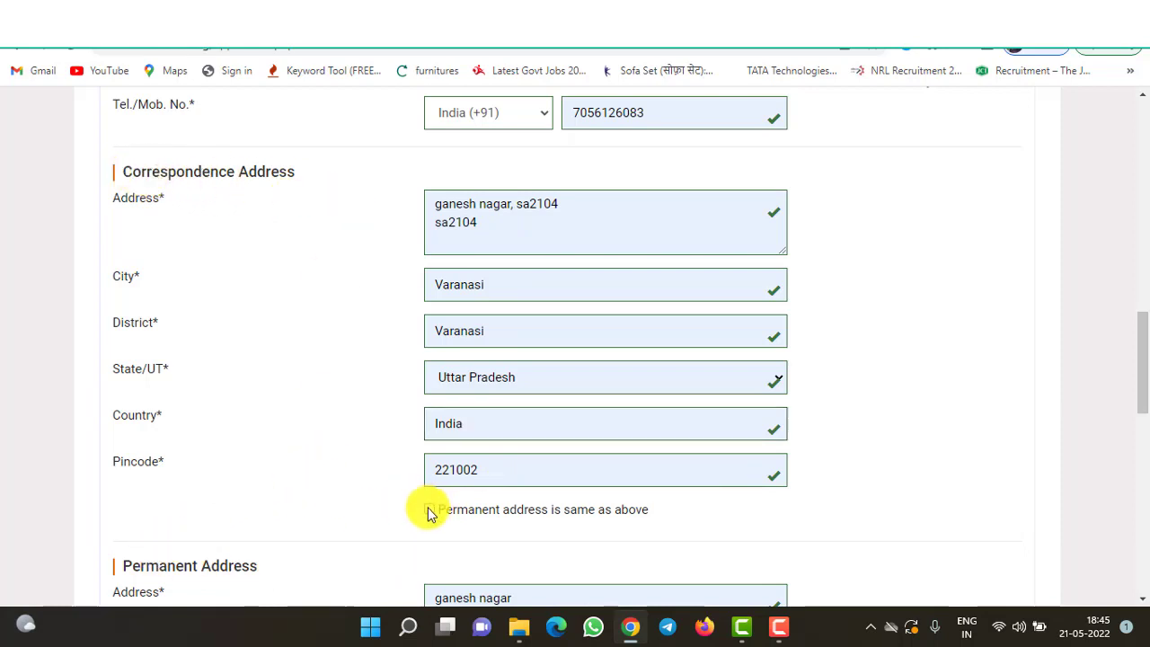
- Enter place of birth varansi, state Uttar Pradesh, category General, religion Hindu, nationality indian
{"action": "scroll", "coordinate": [957, 555], "scroll_direction": "down", "scroll_amount": 6}
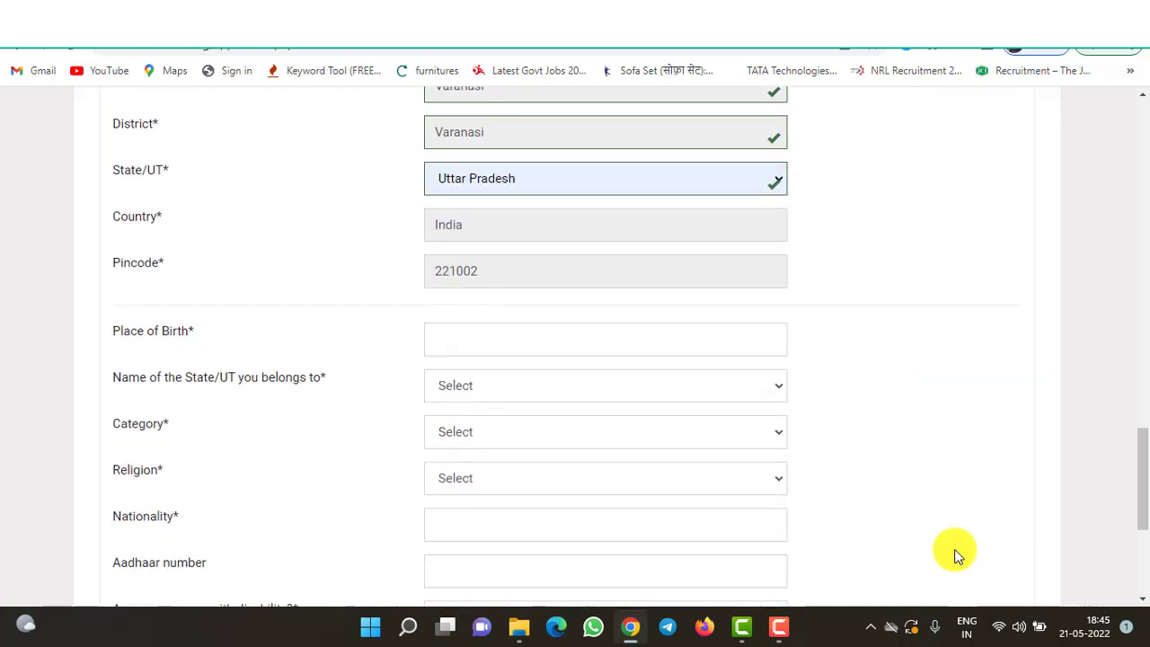
{"action": "scroll", "coordinate": [955, 552], "scroll_direction": "down", "scroll_amount": 1}
{"action": "left_click", "coordinate": [470, 235]}
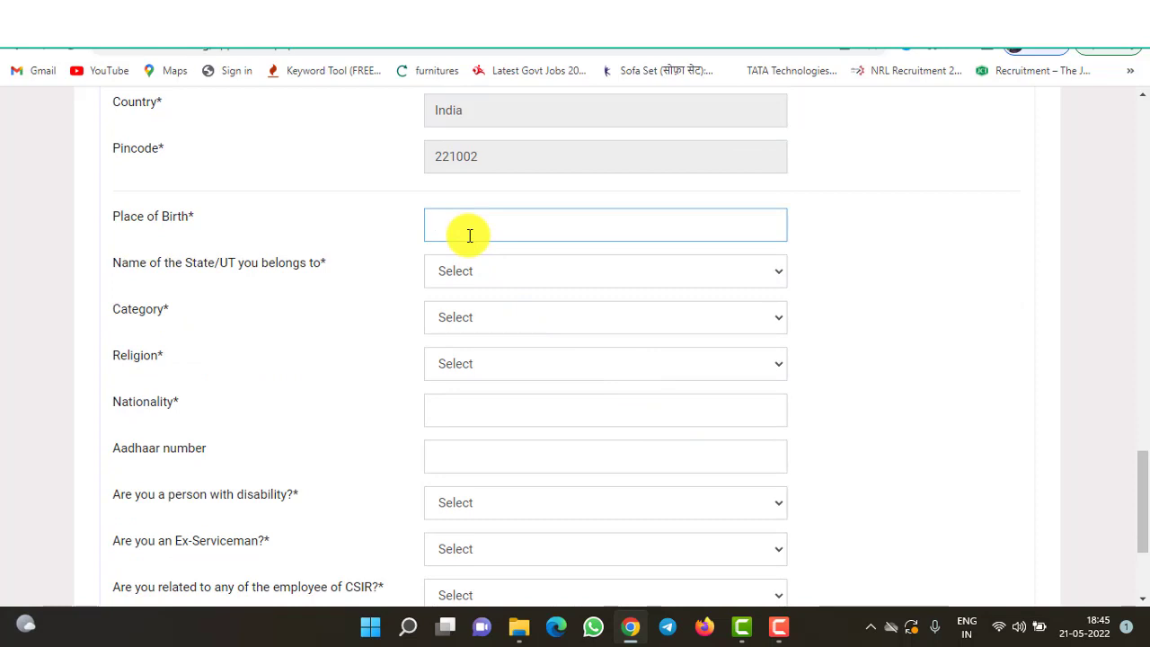
{"action": "type", "text": "varan"}
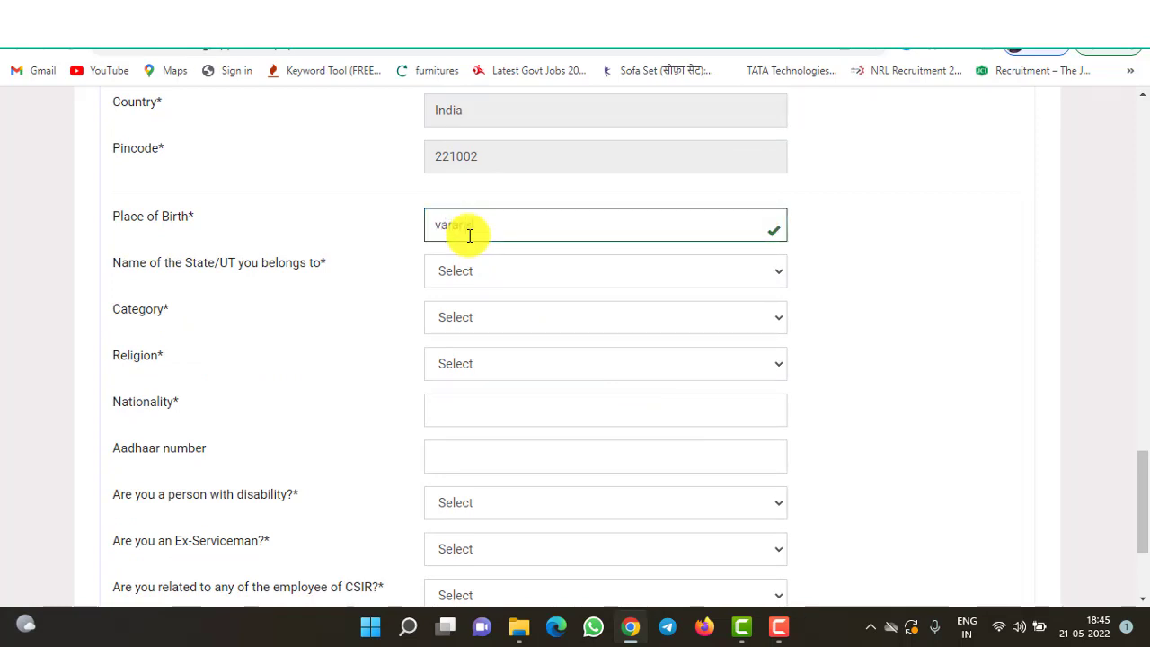
{"action": "type", "text": "si"}
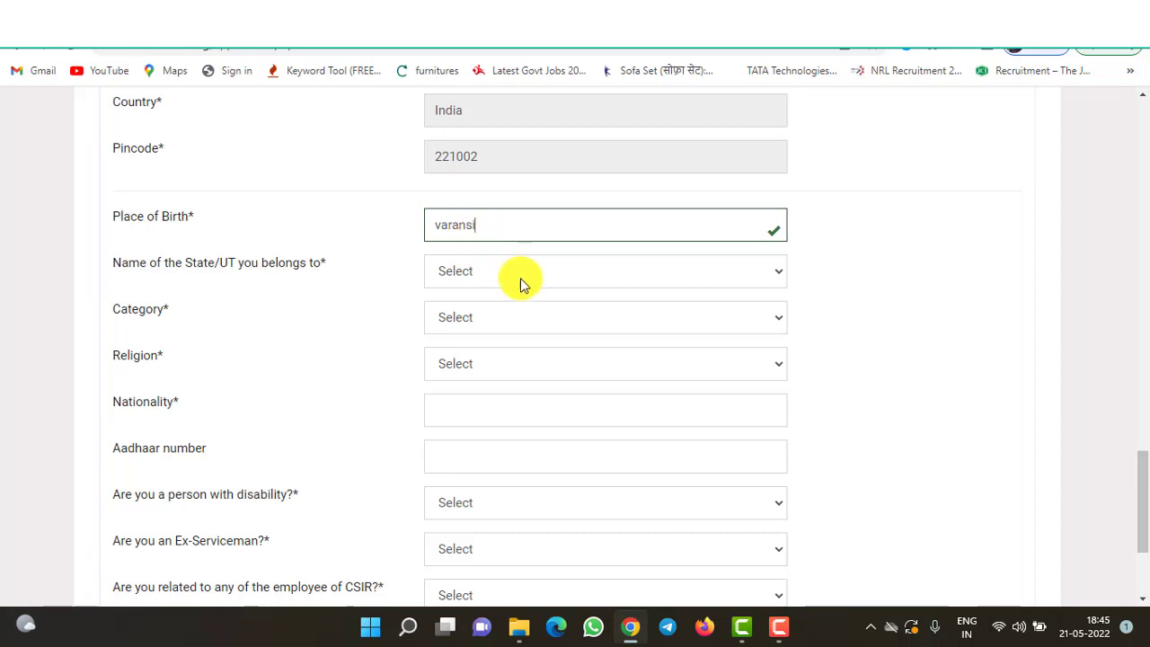
{"action": "left_click", "coordinate": [521, 278]}
{"action": "key", "text": "u"}
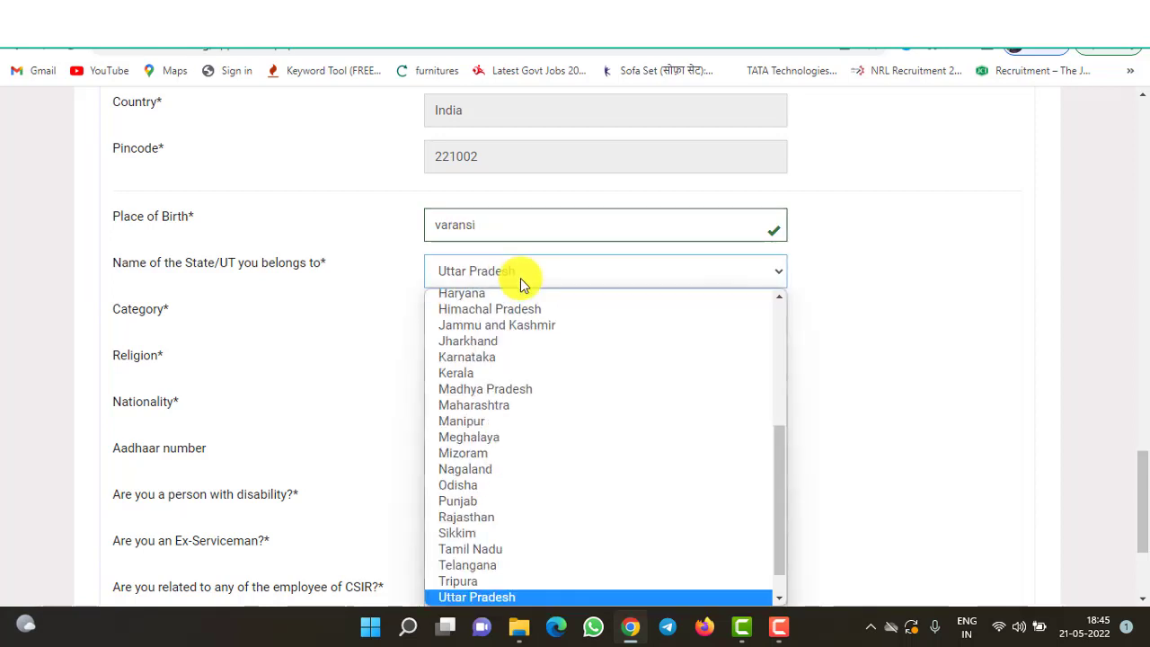
{"action": "key", "text": "Return"}
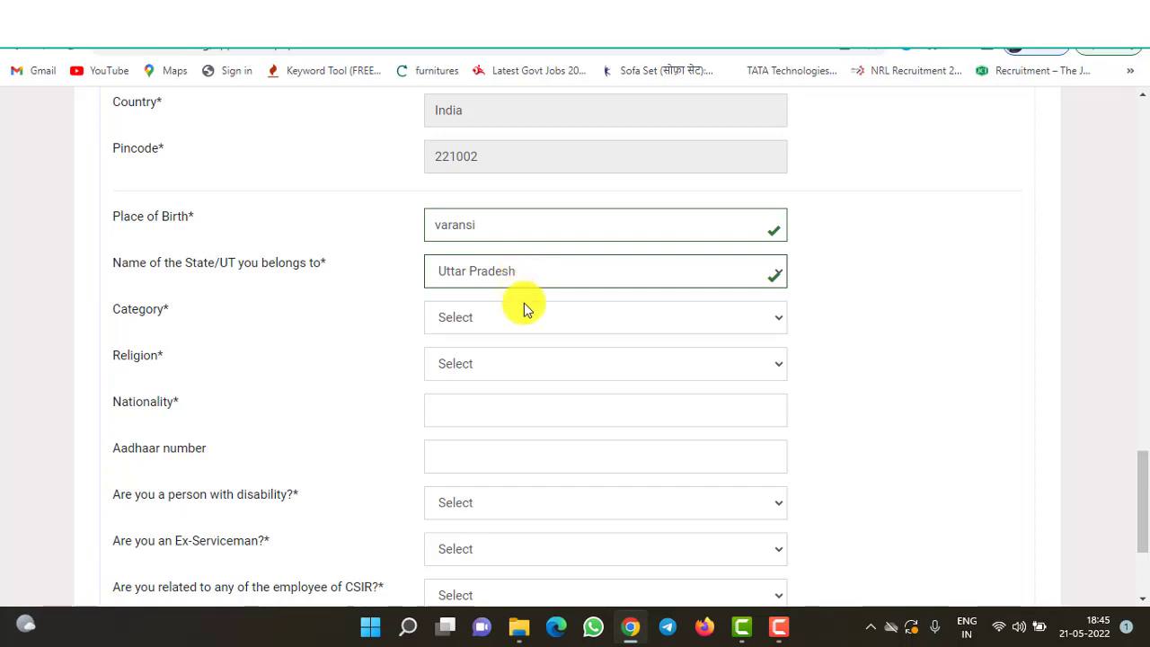
{"action": "left_click", "coordinate": [524, 323]}
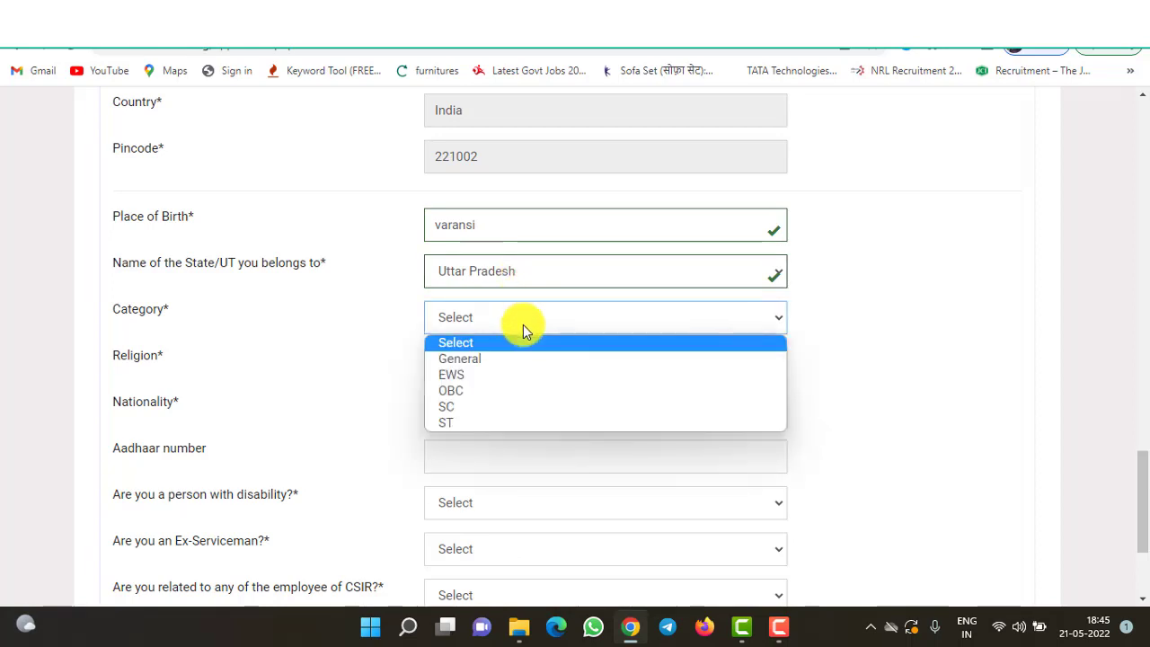
{"action": "left_click", "coordinate": [460, 359]}
{"action": "left_click", "coordinate": [476, 368]}
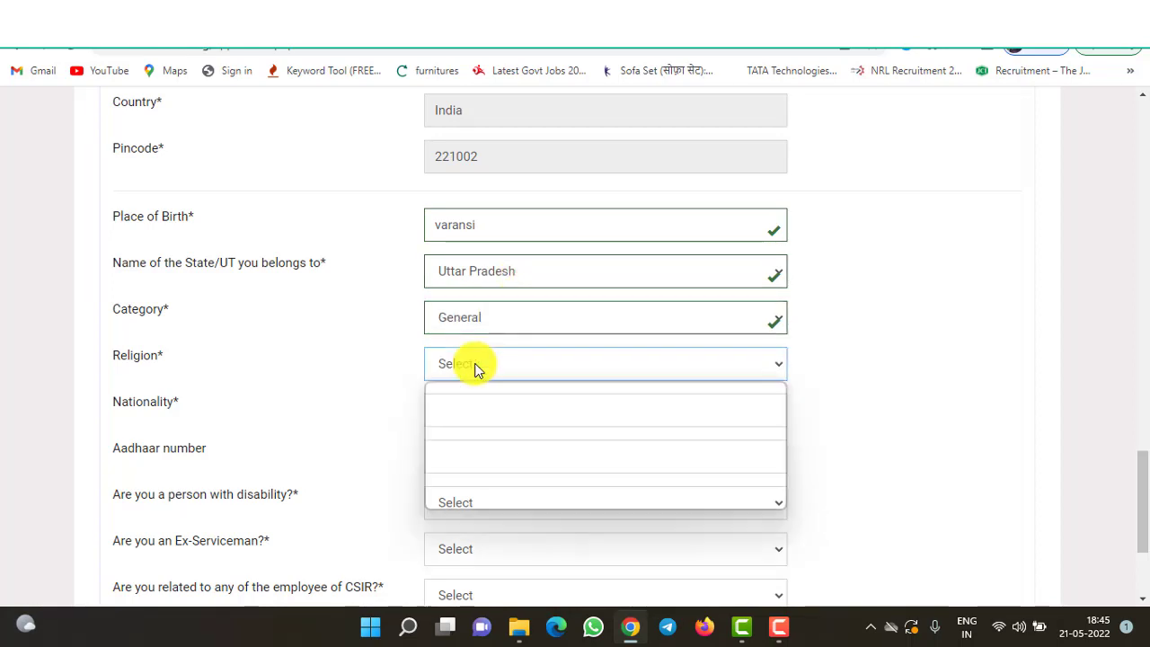
{"action": "left_click", "coordinate": [462, 406]}
{"action": "left_click", "coordinate": [463, 404]}
{"action": "type", "text": "indian"}
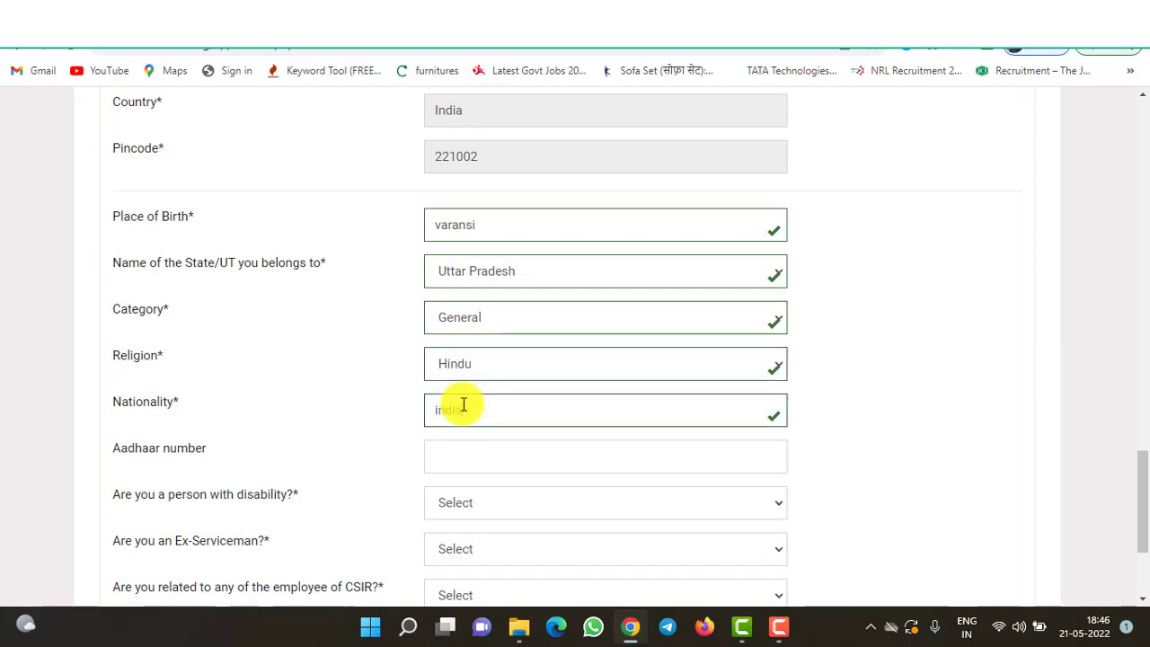
{"action": "key", "text": "Tab"}
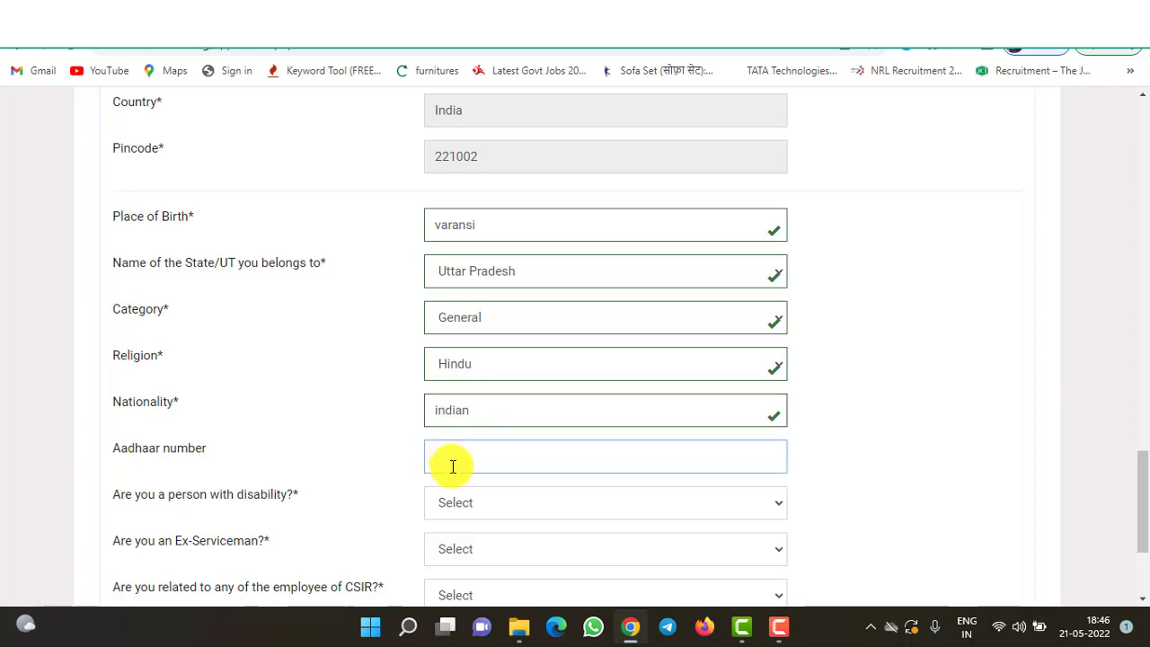
- Answer No to the disability and Ex-Serviceman questions
{"action": "left_click", "coordinate": [496, 509]}
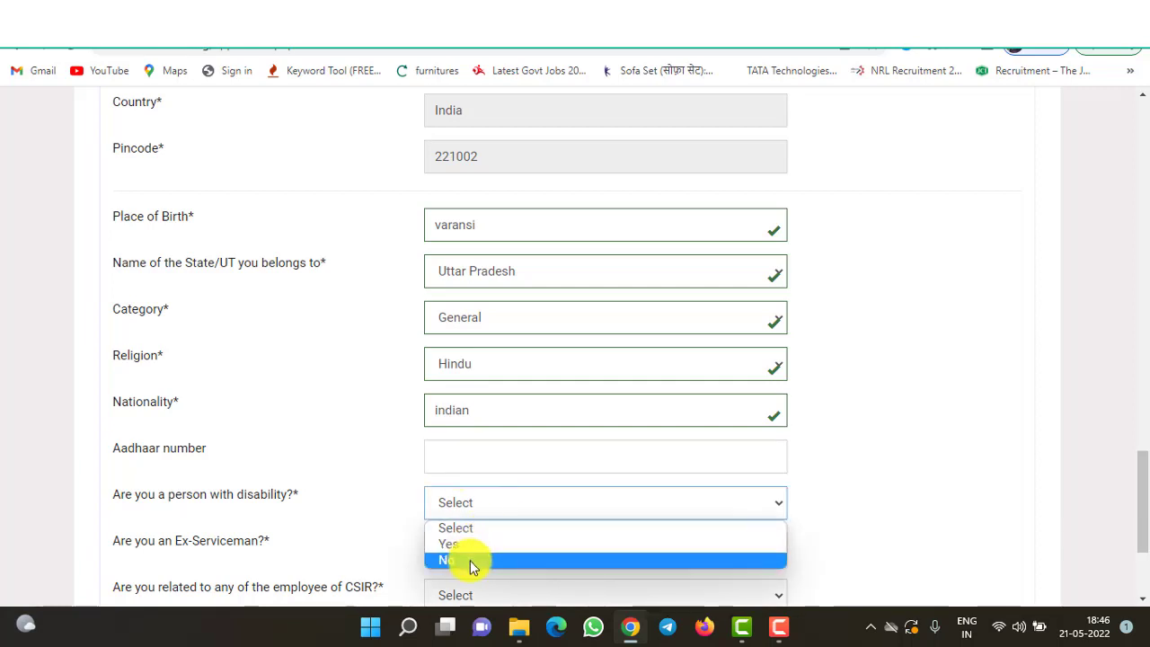
{"action": "left_click", "coordinate": [471, 559]}
{"action": "left_click", "coordinate": [496, 555]}
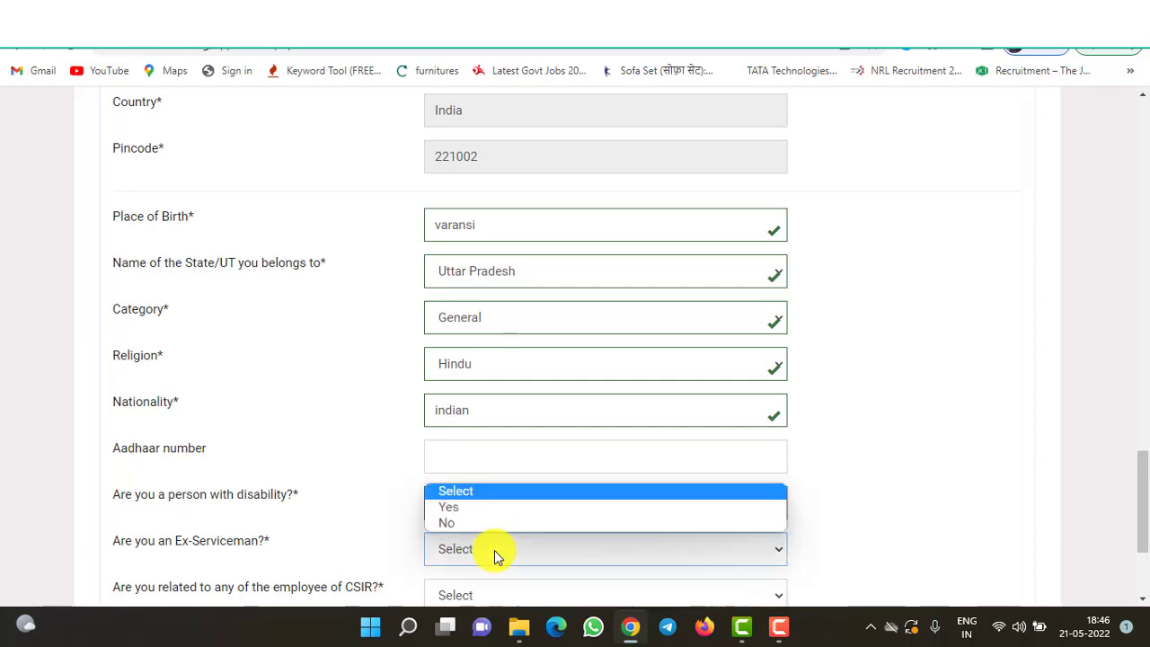
{"action": "left_click", "coordinate": [460, 525]}
{"action": "scroll", "coordinate": [377, 544], "scroll_direction": "down", "scroll_amount": 3}
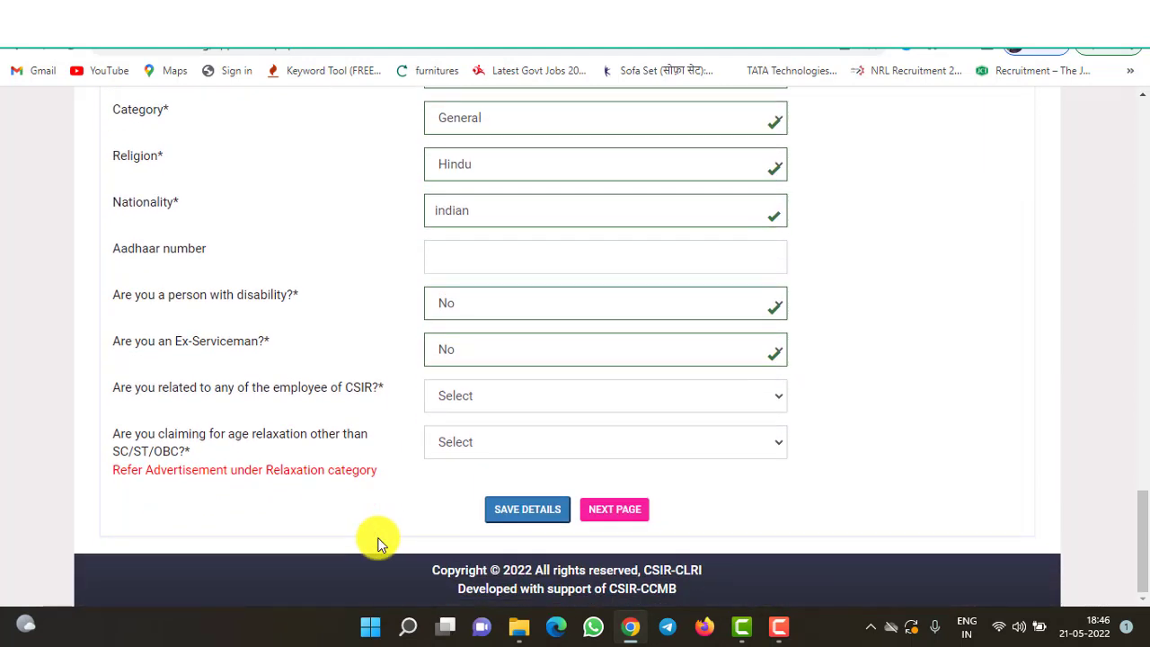
- Answer No to the CSIR-relation and age-relaxation questions
{"action": "left_click", "coordinate": [474, 397]}
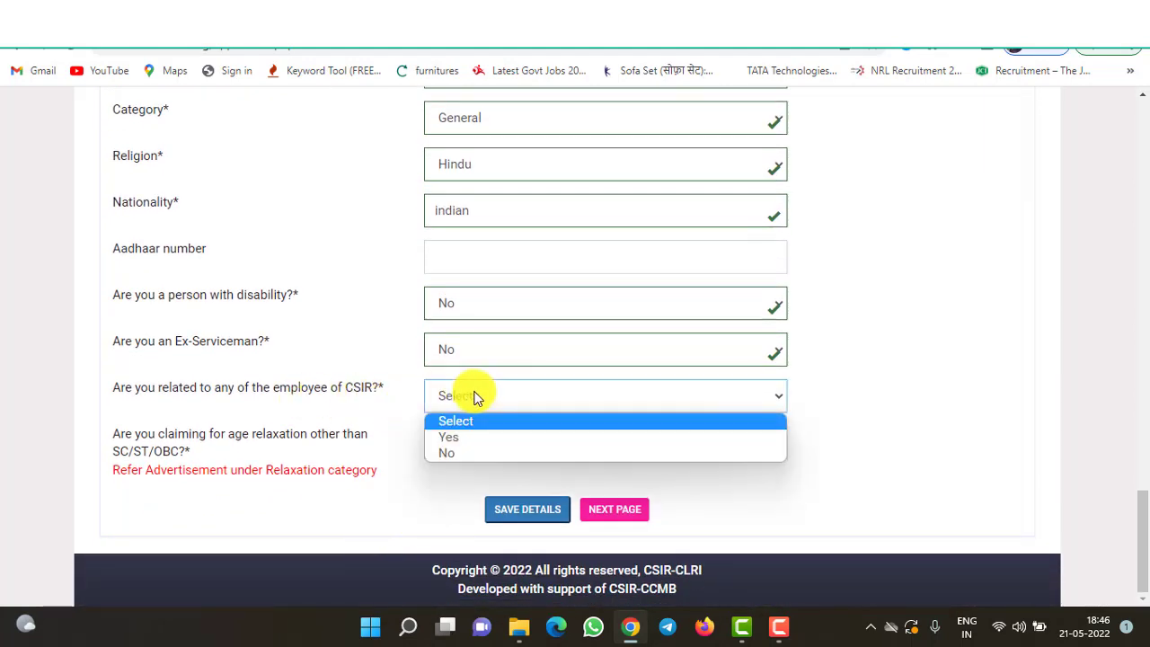
{"action": "left_click", "coordinate": [463, 454]}
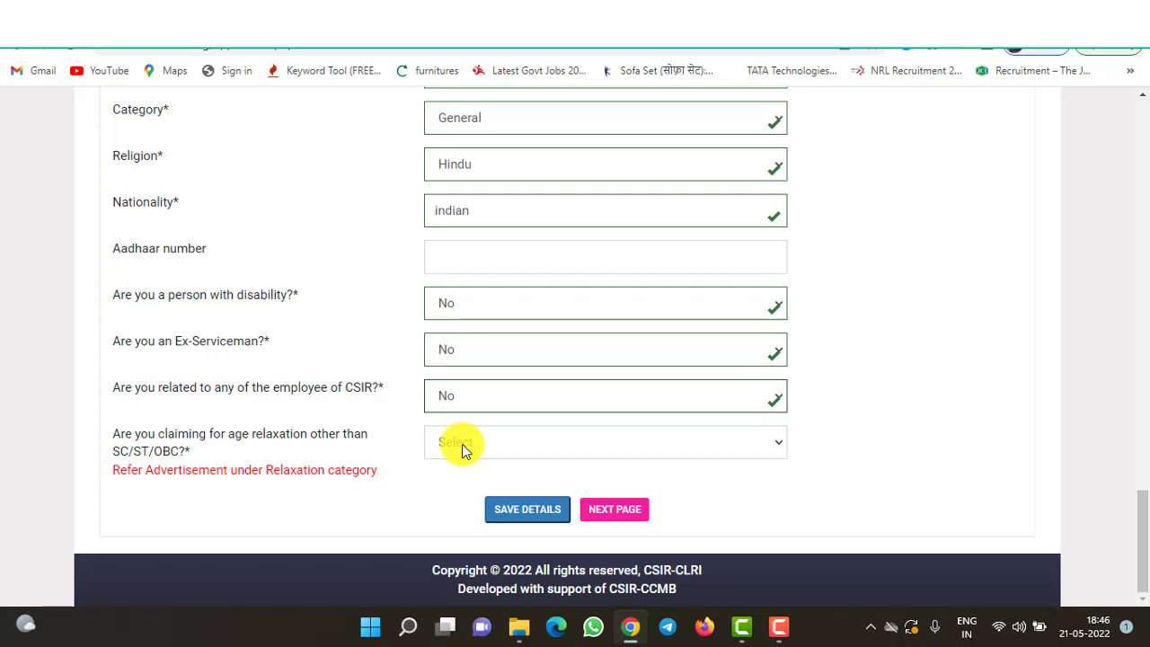
{"action": "left_click", "coordinate": [462, 444]}
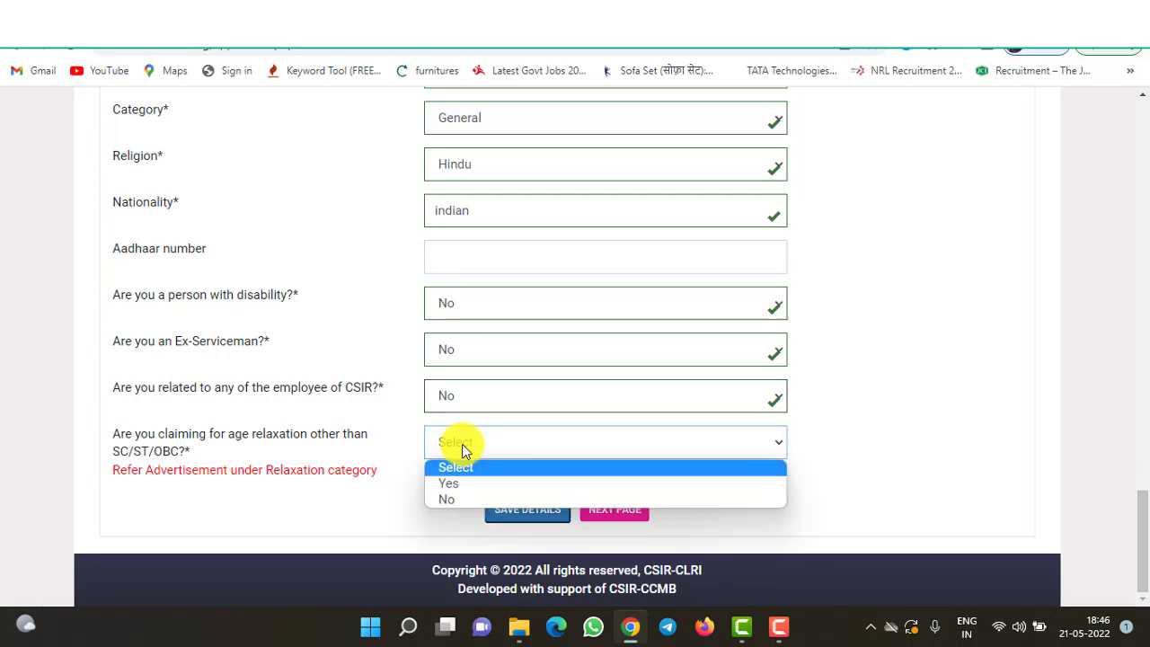
{"action": "left_click", "coordinate": [462, 500]}
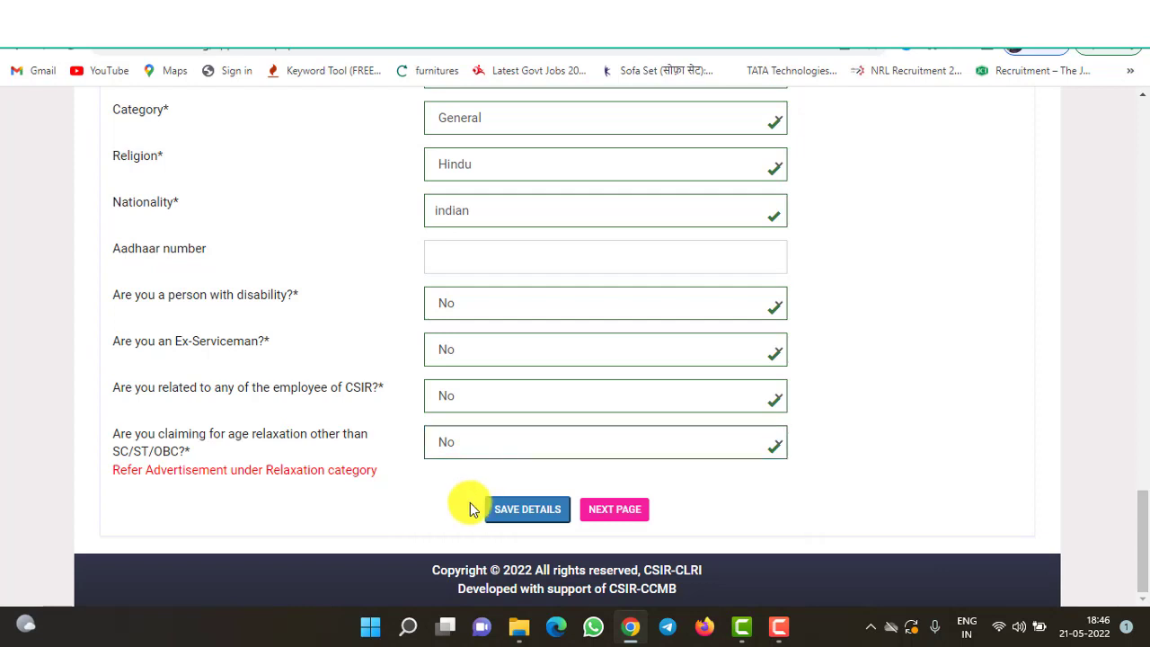
- Save the personal details and move to the Educational Details page
{"action": "left_click", "coordinate": [515, 512]}
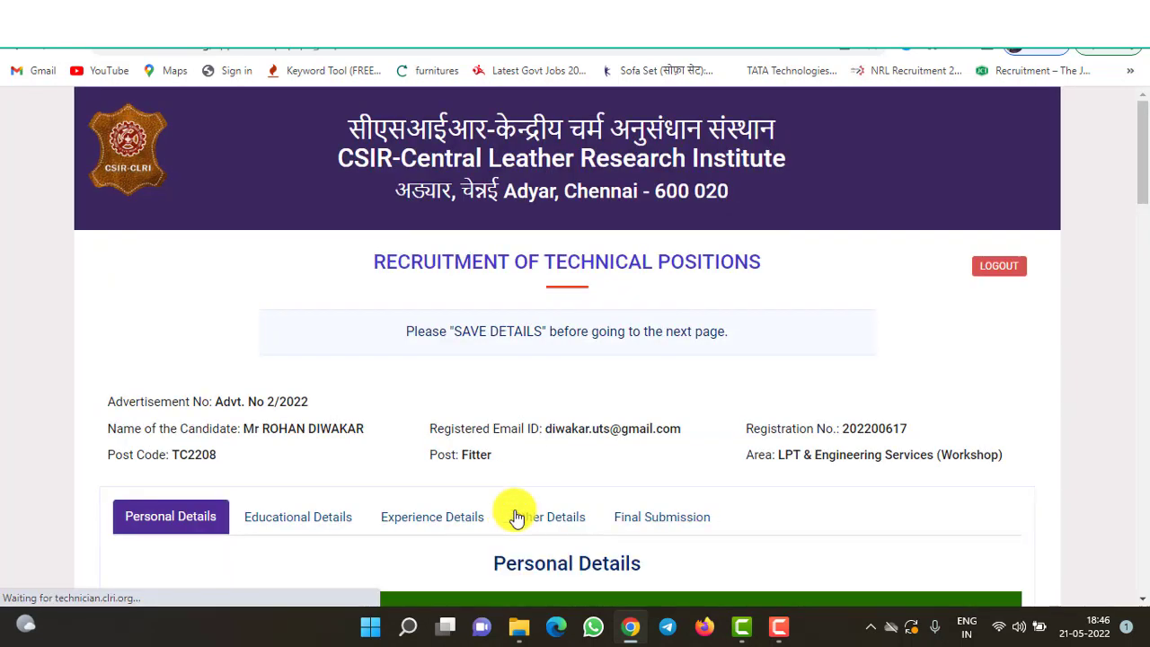
{"action": "left_click_drag", "start_coordinate": [1142, 107], "coordinate": [1140, 627]}
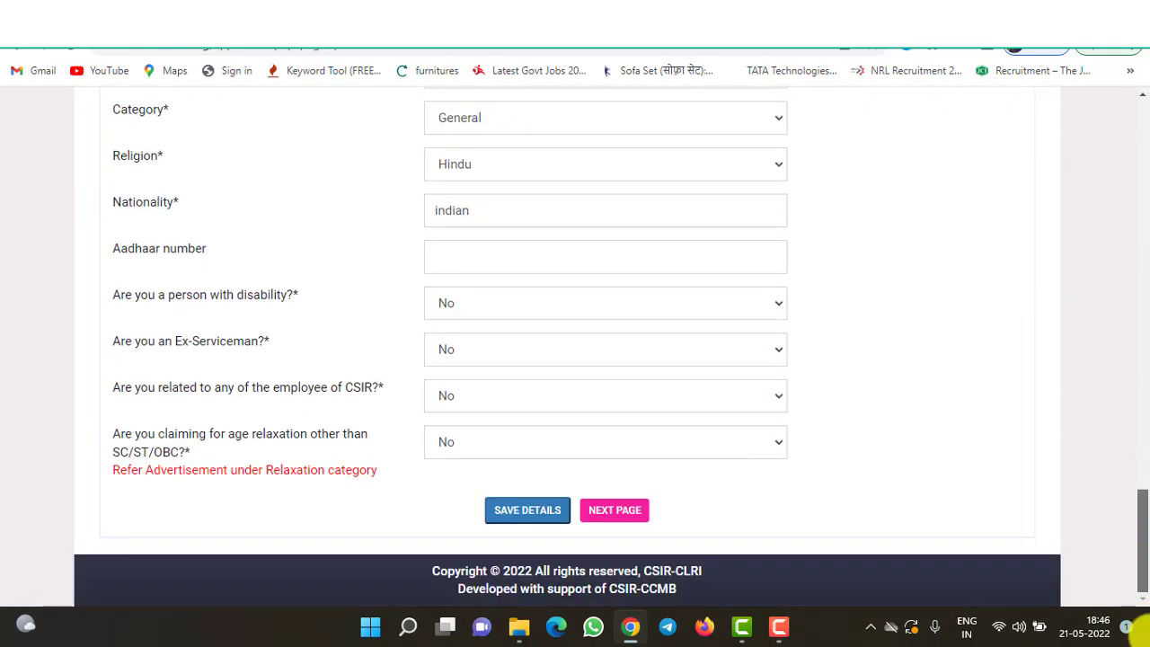
{"action": "left_click", "coordinate": [618, 517]}
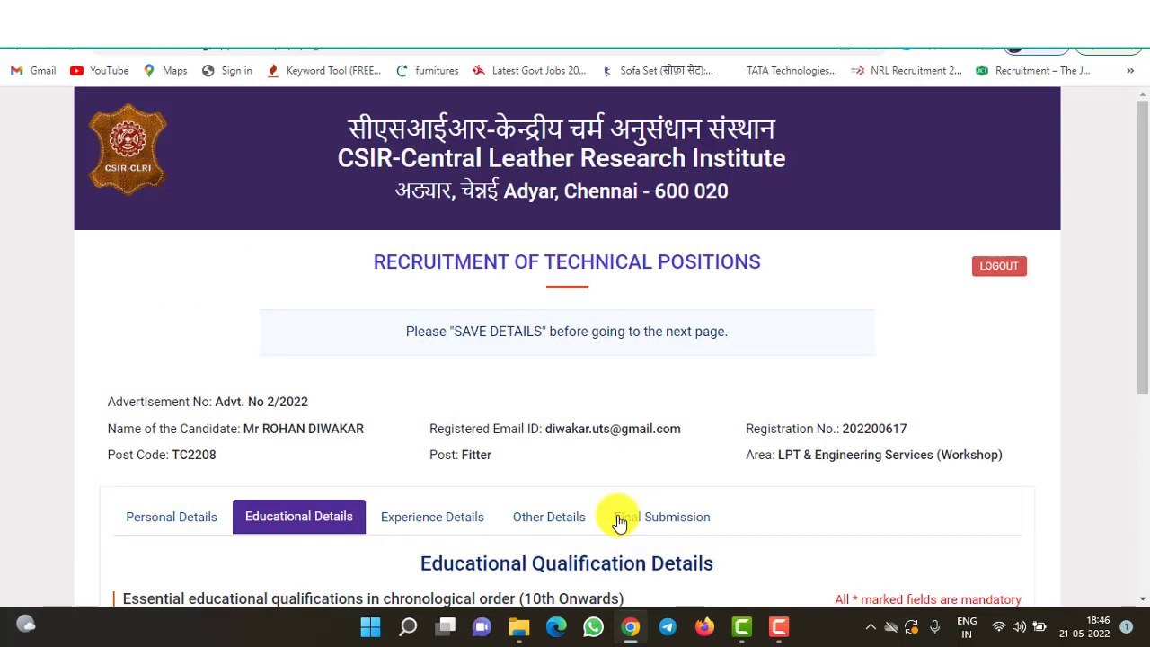
- Set the first row's level to 10th or Equivalent with exam name high school
{"action": "left_click", "coordinate": [184, 528]}
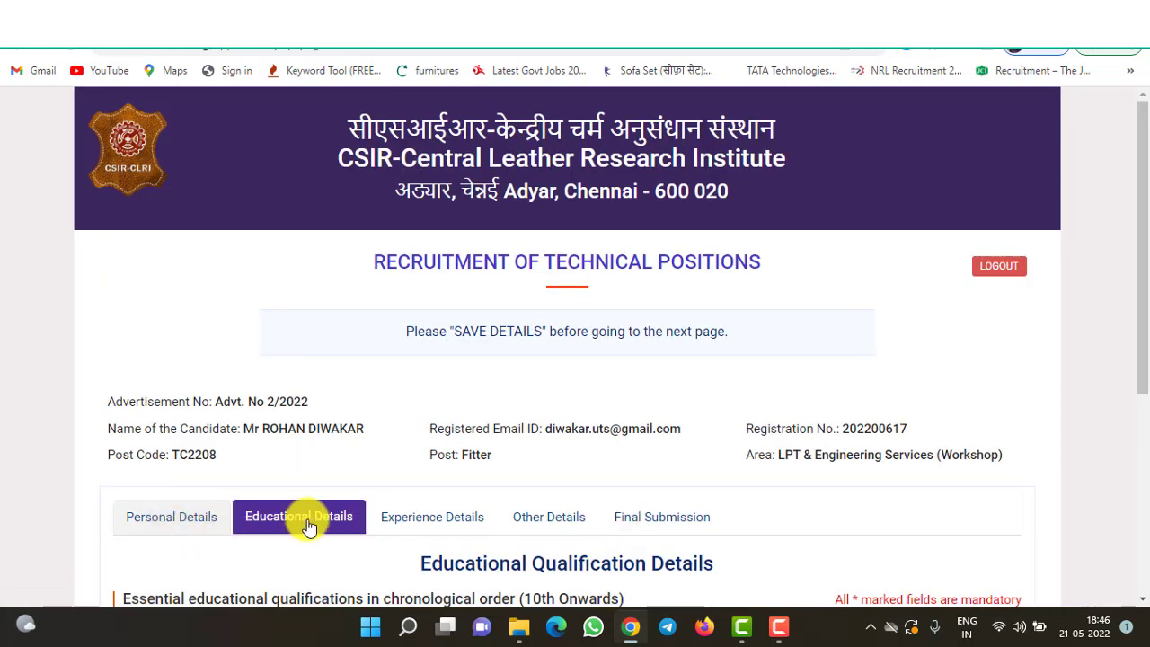
{"action": "left_click_drag", "start_coordinate": [1139, 390], "coordinate": [1138, 552]}
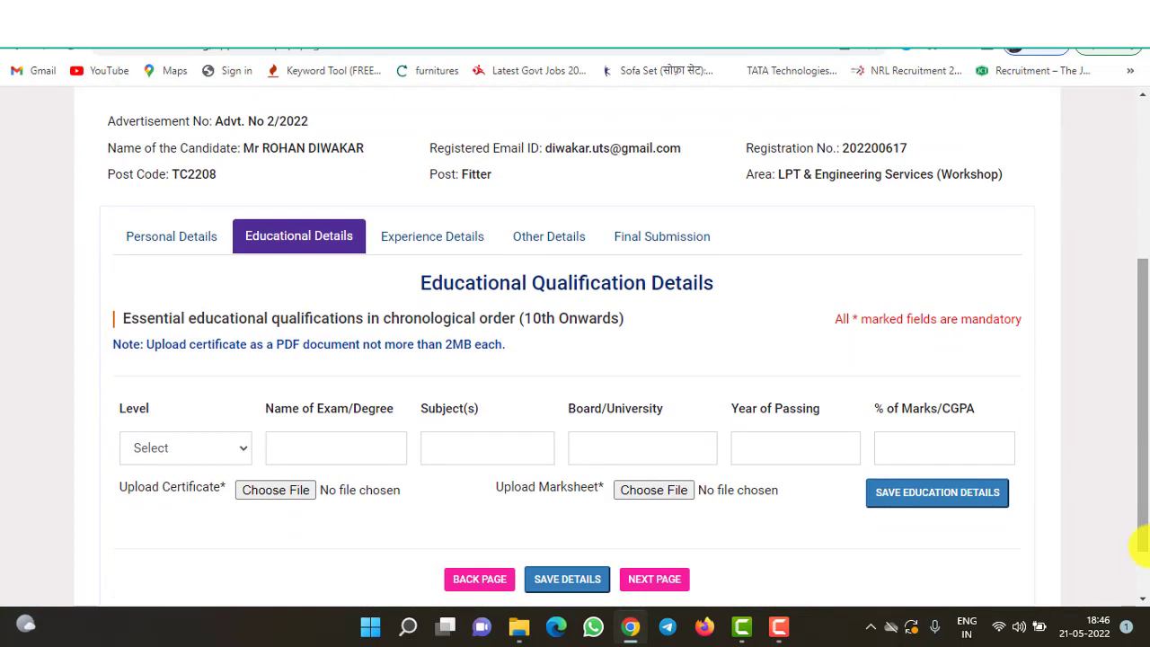
{"action": "left_click", "coordinate": [236, 456]}
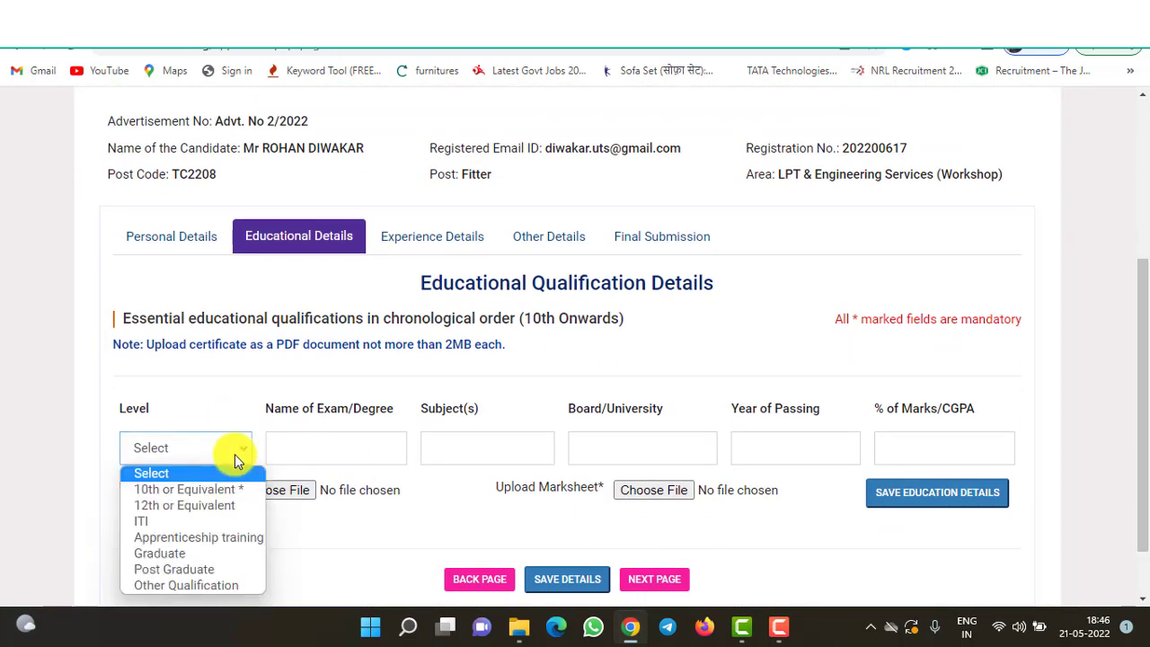
{"action": "left_click", "coordinate": [202, 488]}
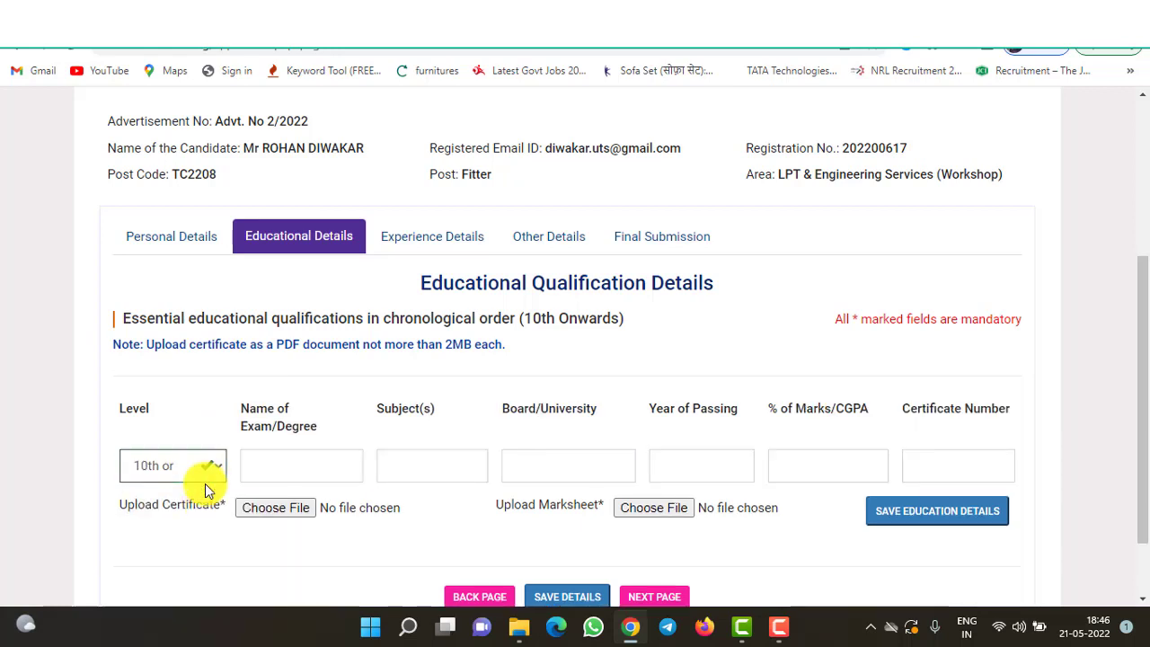
{"action": "left_click", "coordinate": [292, 462]}
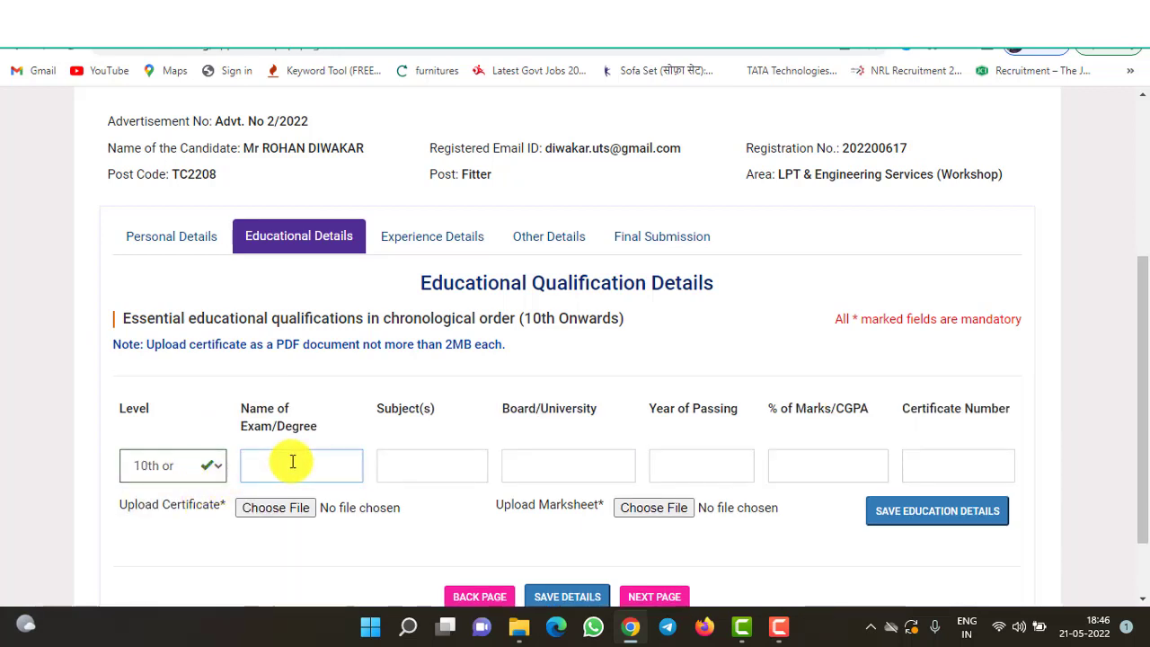
{"action": "type", "text": "10"}
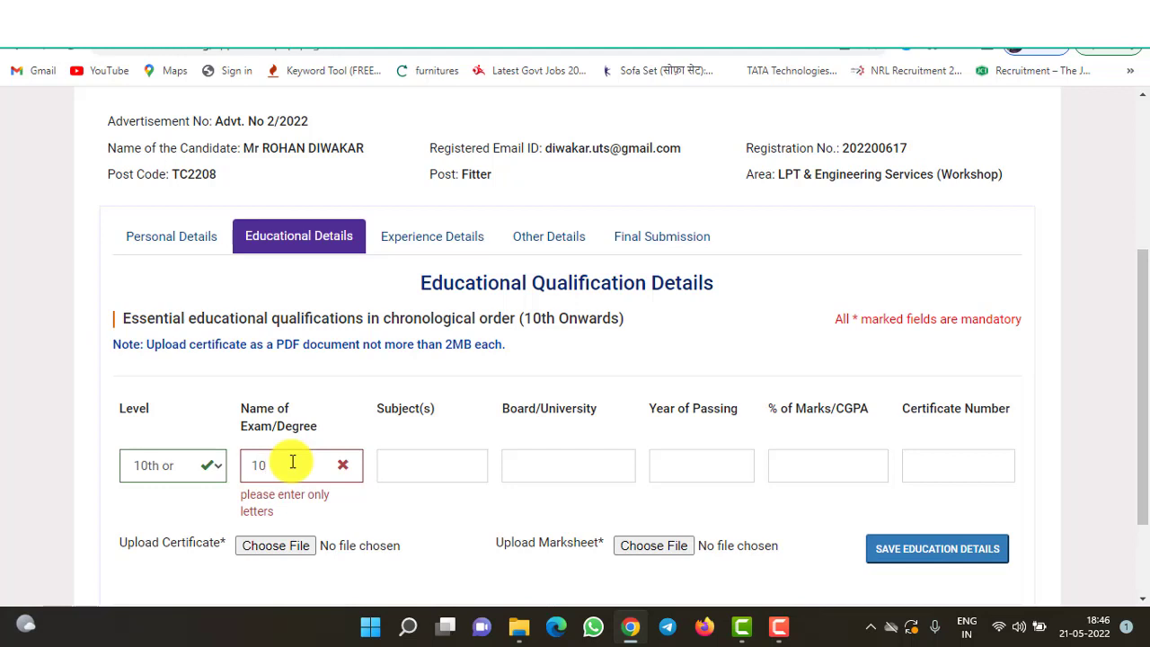
{"action": "key", "text": "BackSpace"}
{"action": "key", "text": "BackSpace"}
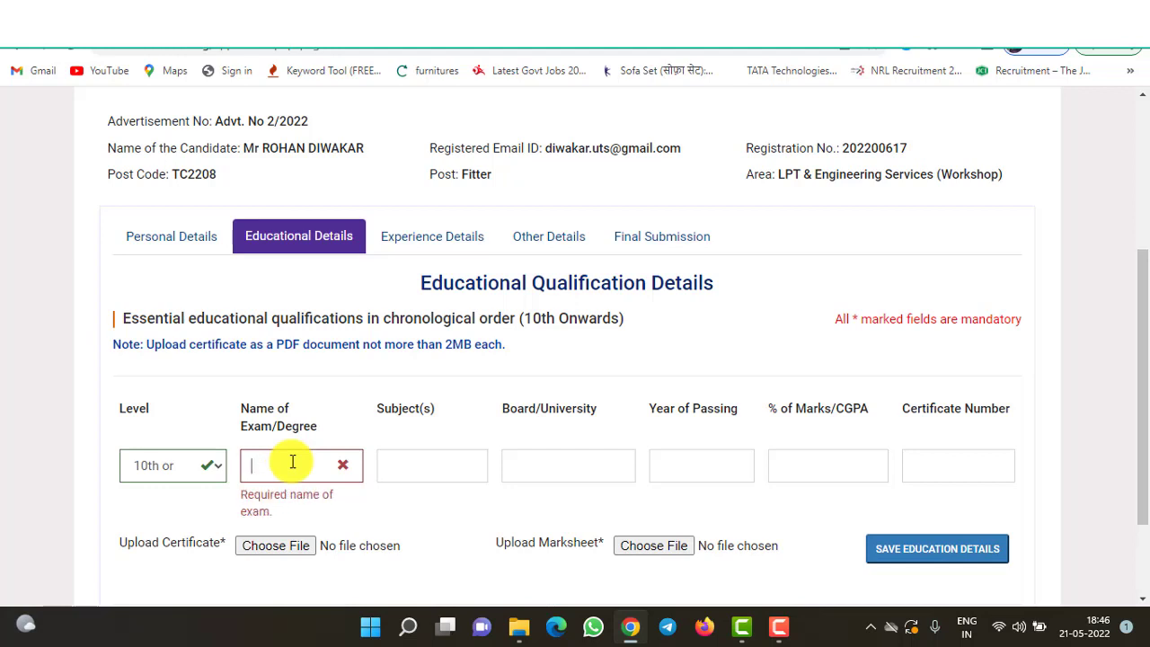
{"action": "type", "text": "high school"}
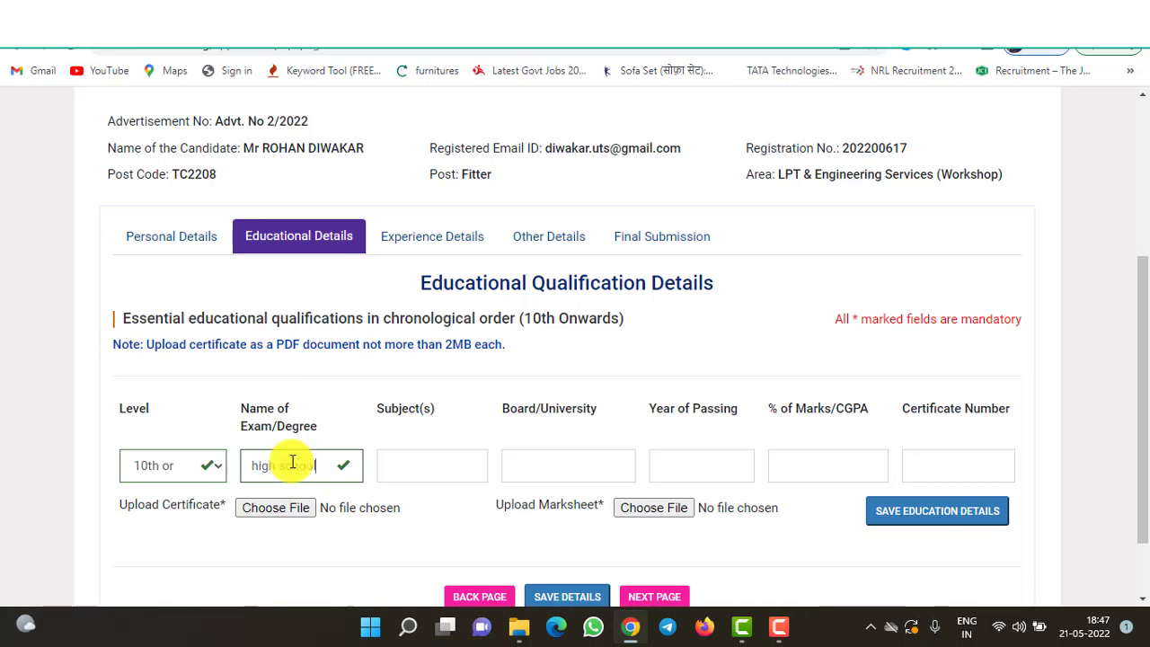
- Enter subject science, board cbse, year 2016, marks 74 and the certificate number
{"action": "left_click", "coordinate": [405, 477]}
{"action": "type", "text": "sc"}
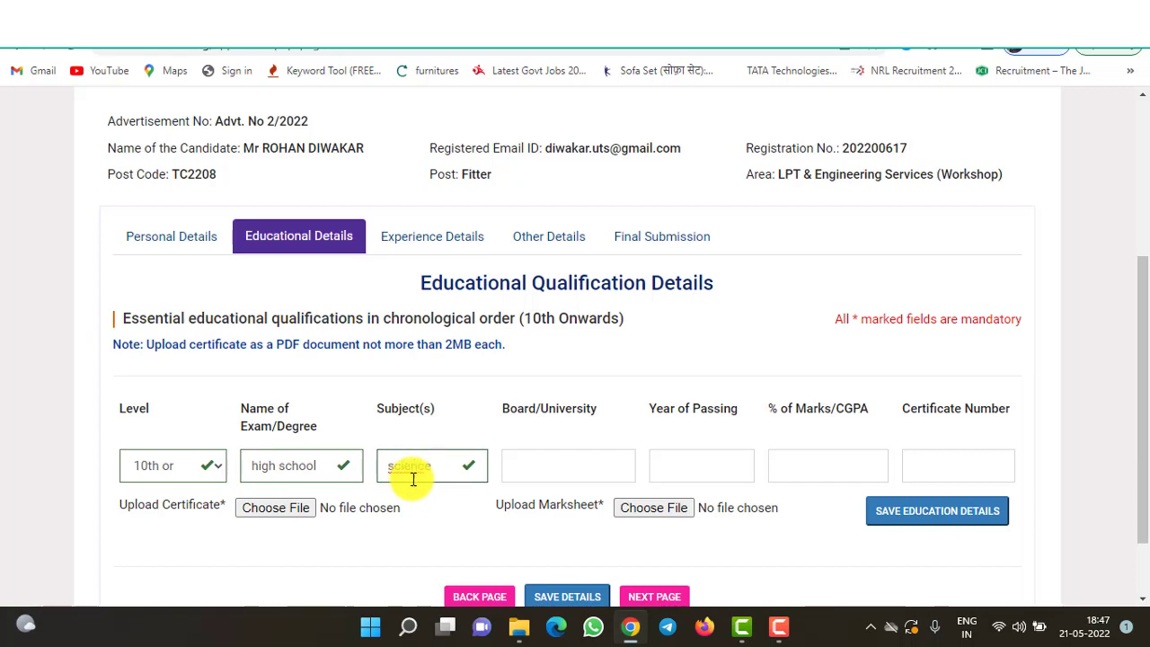
{"action": "type", "text": "ience"}
{"action": "left_click", "coordinate": [584, 468]}
{"action": "type", "text": "cbse"}
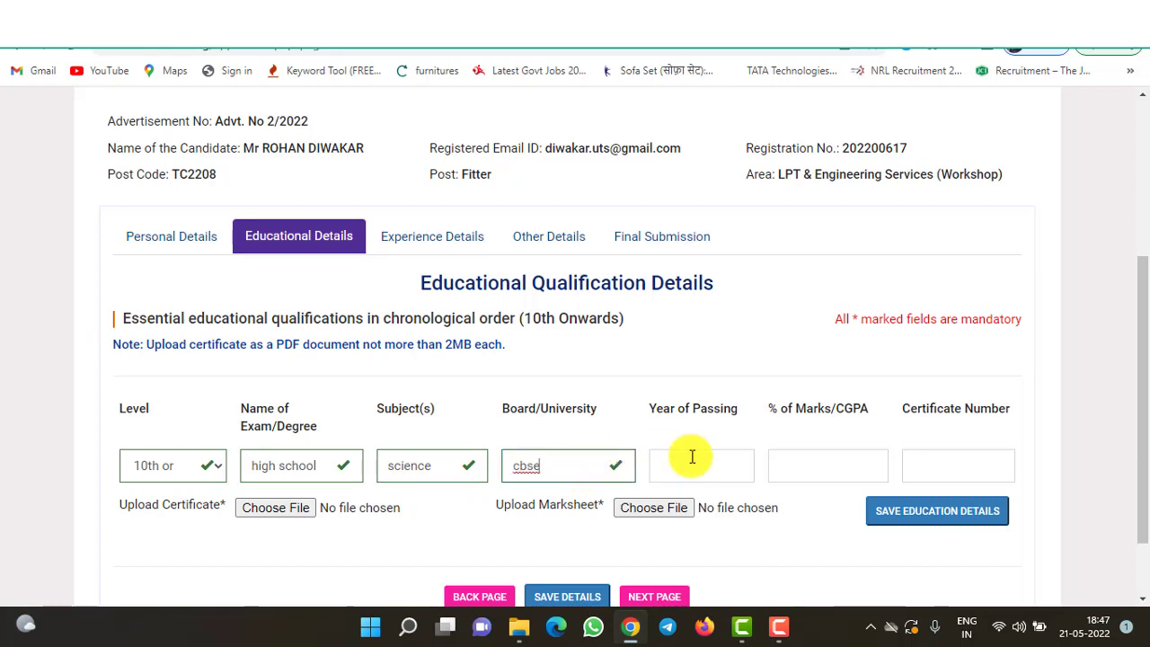
{"action": "left_click", "coordinate": [690, 458]}
{"action": "type", "text": "201"}
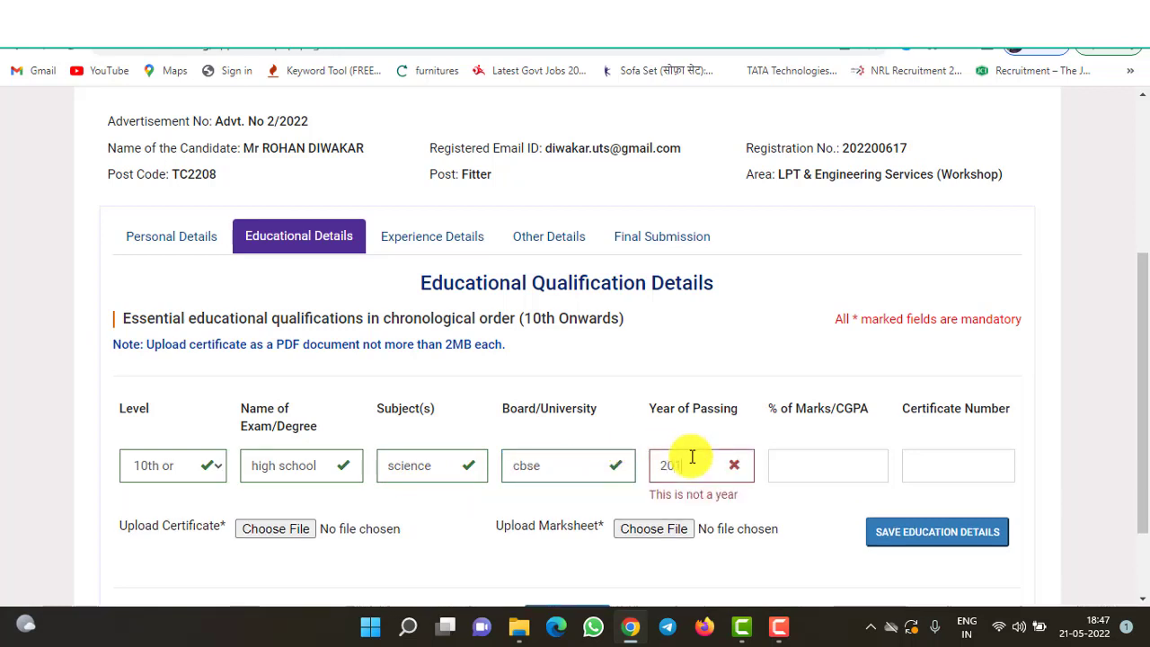
{"action": "type", "text": "6"}
{"action": "left_click", "coordinate": [809, 460]}
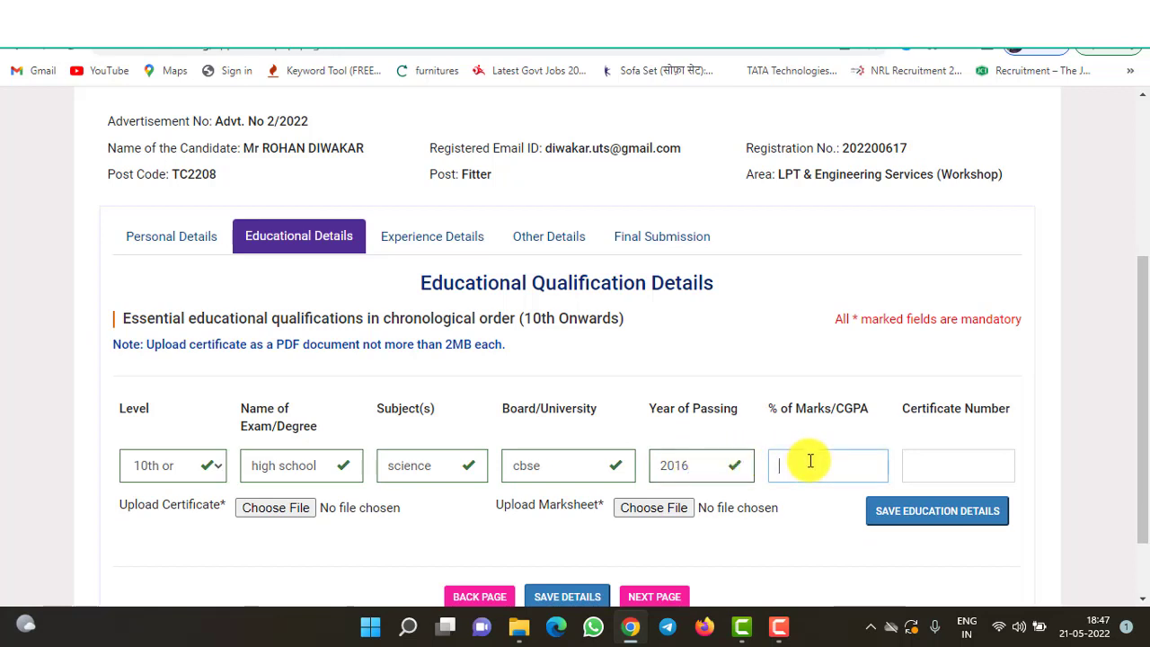
{"action": "type", "text": "74"}
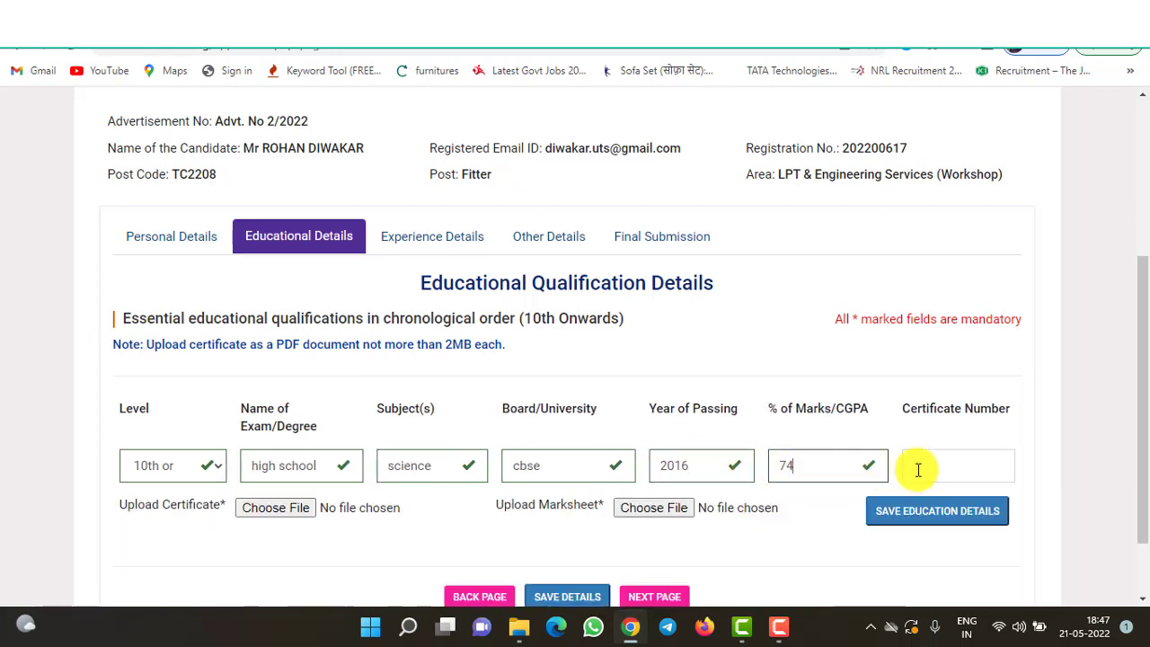
{"action": "left_click", "coordinate": [914, 467]}
{"action": "type", "text": "7895"}
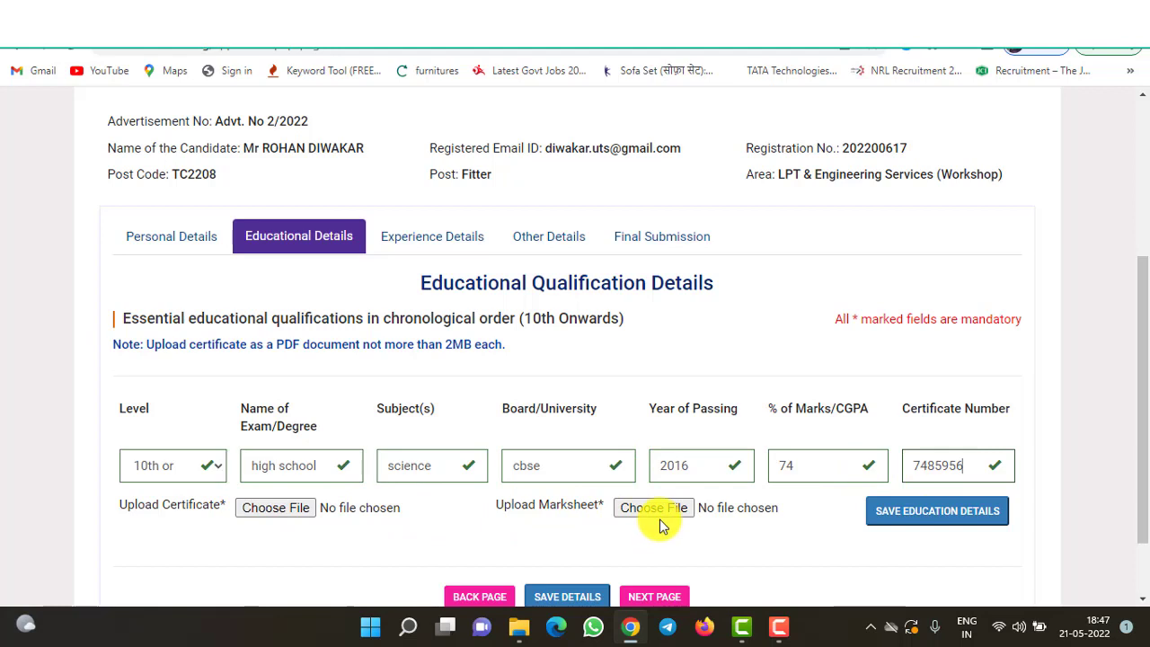
- Attach 10th.jpeg as the certificate for the 10th-standard row
{"action": "left_click", "coordinate": [290, 509]}
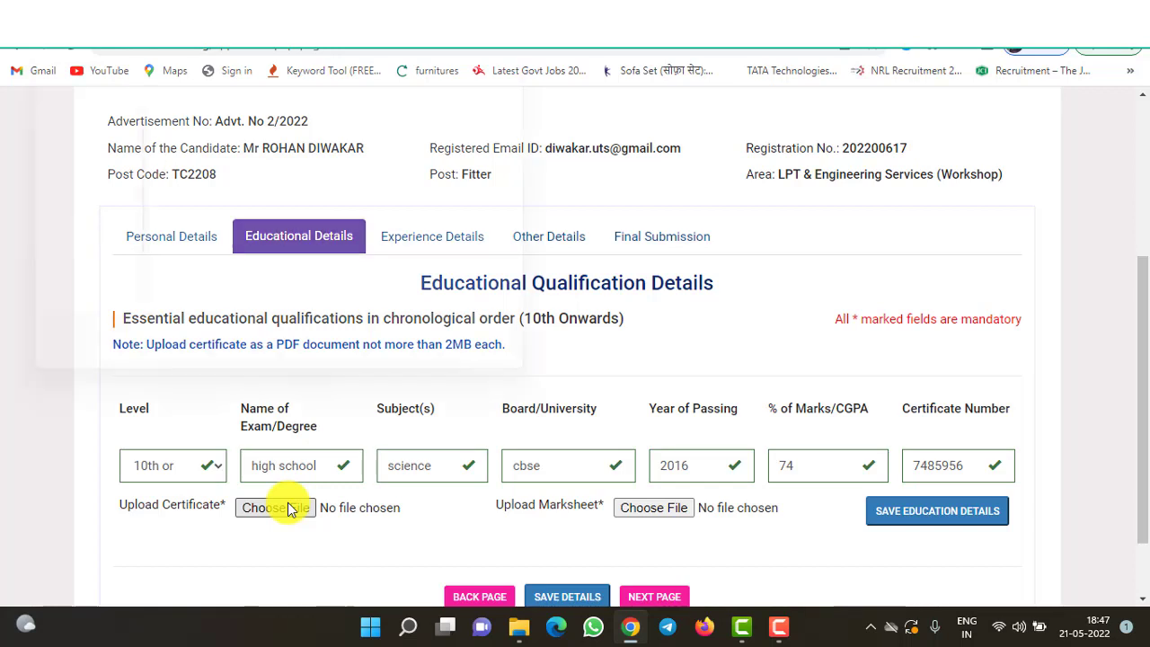
{"action": "left_click", "coordinate": [290, 509]}
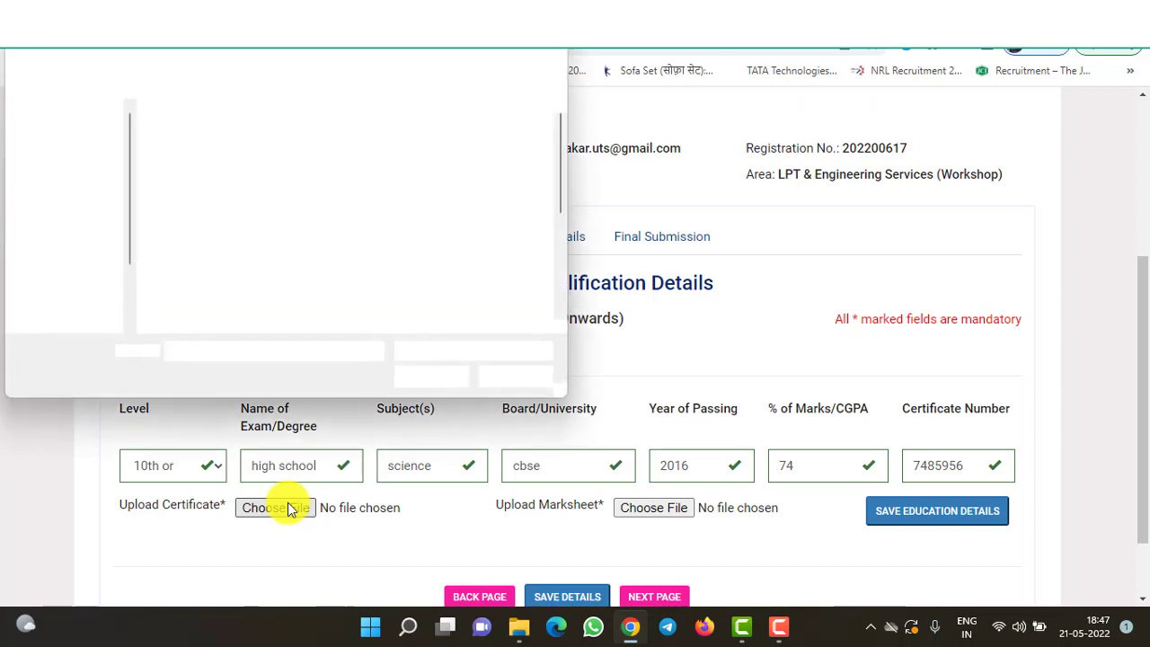
{"action": "left_click", "coordinate": [193, 148]}
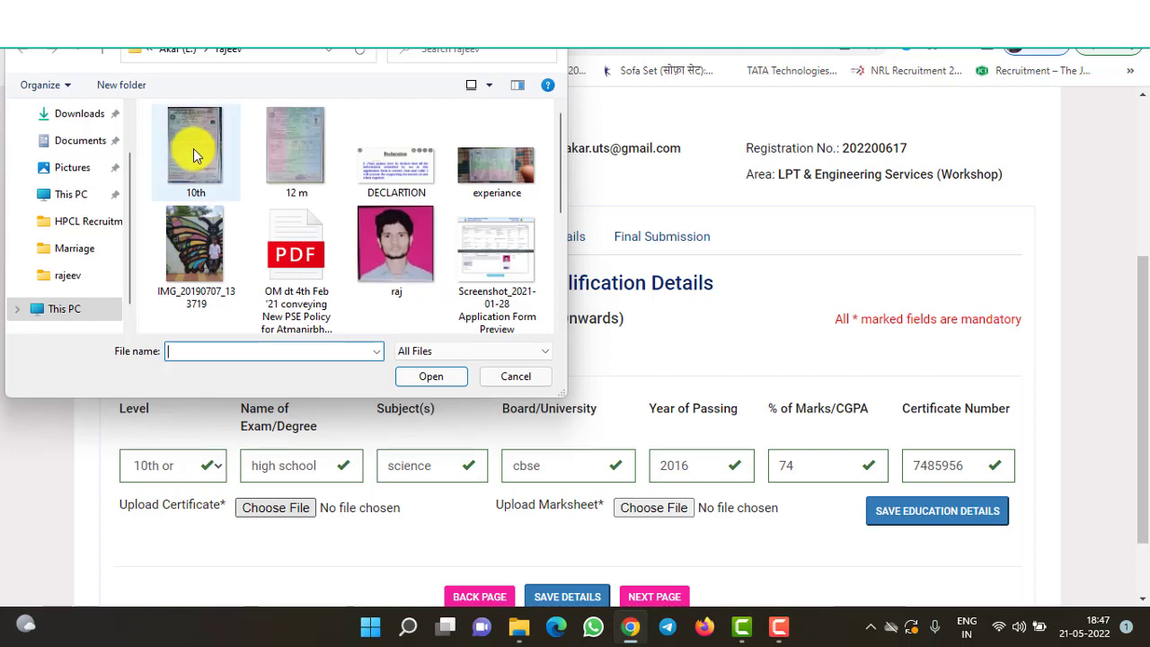
{"action": "double_click", "coordinate": [193, 148]}
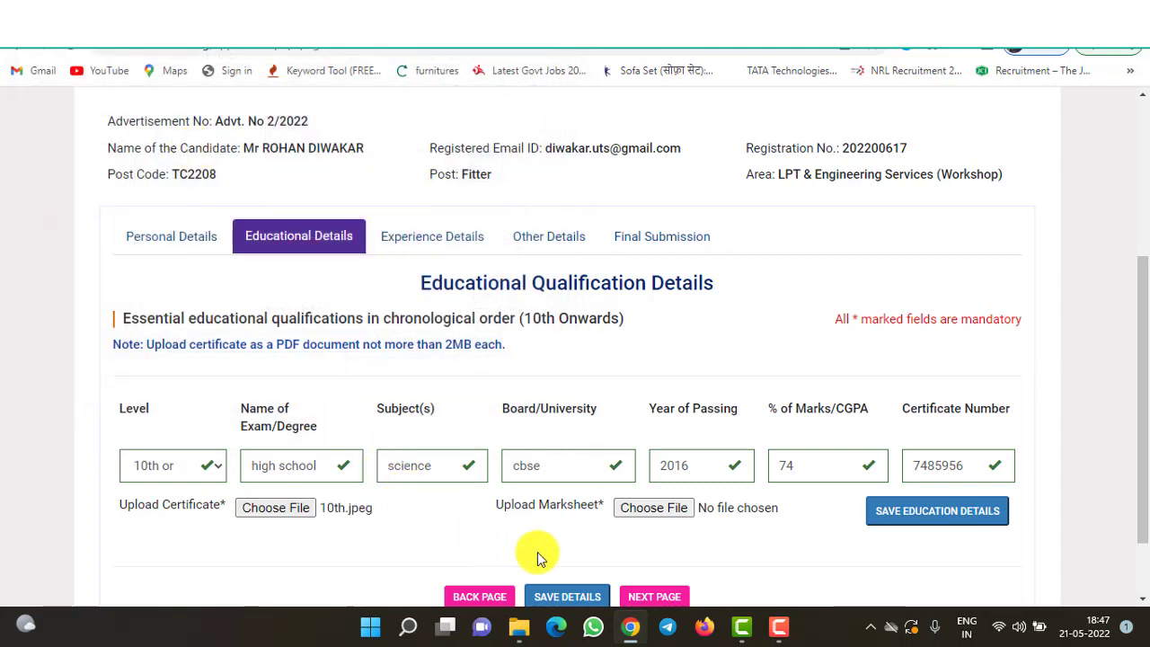
- Attach 10th.jpeg as the marksheet and save the 10th-standard education details
{"action": "left_click", "coordinate": [647, 509]}
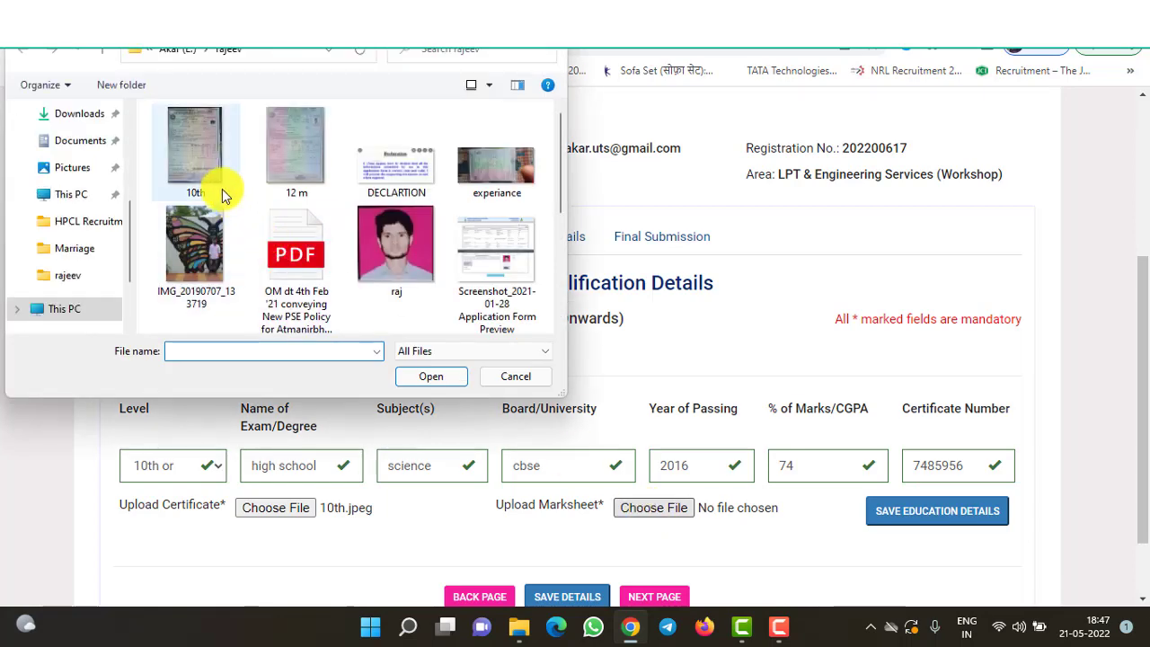
{"action": "left_click", "coordinate": [224, 195]}
{"action": "double_click", "coordinate": [225, 196]}
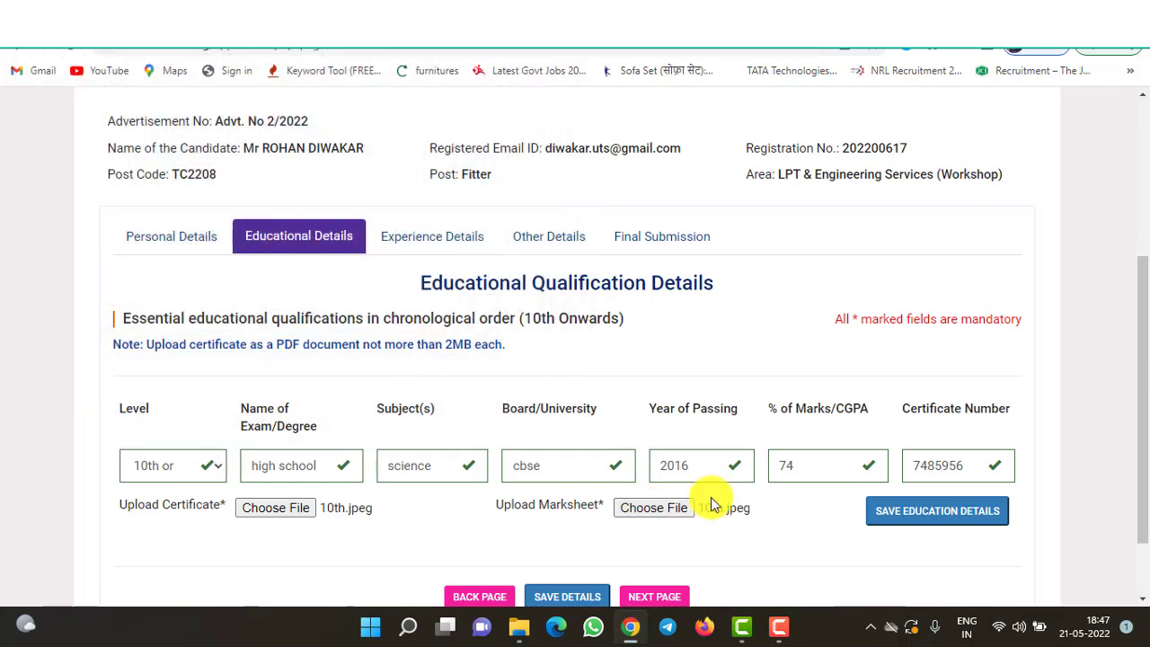
{"action": "left_click", "coordinate": [885, 522]}
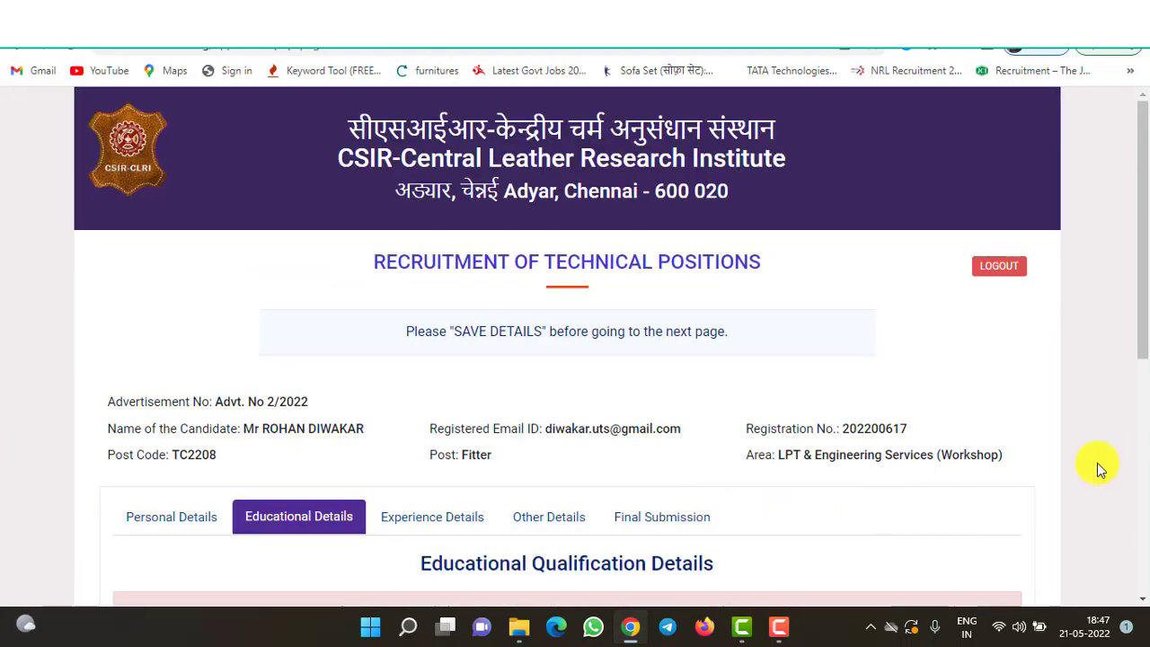
- Leave the education Level unselected and continue toward the Experience Details page
{"action": "left_click_drag", "start_coordinate": [1138, 329], "coordinate": [1133, 525]}
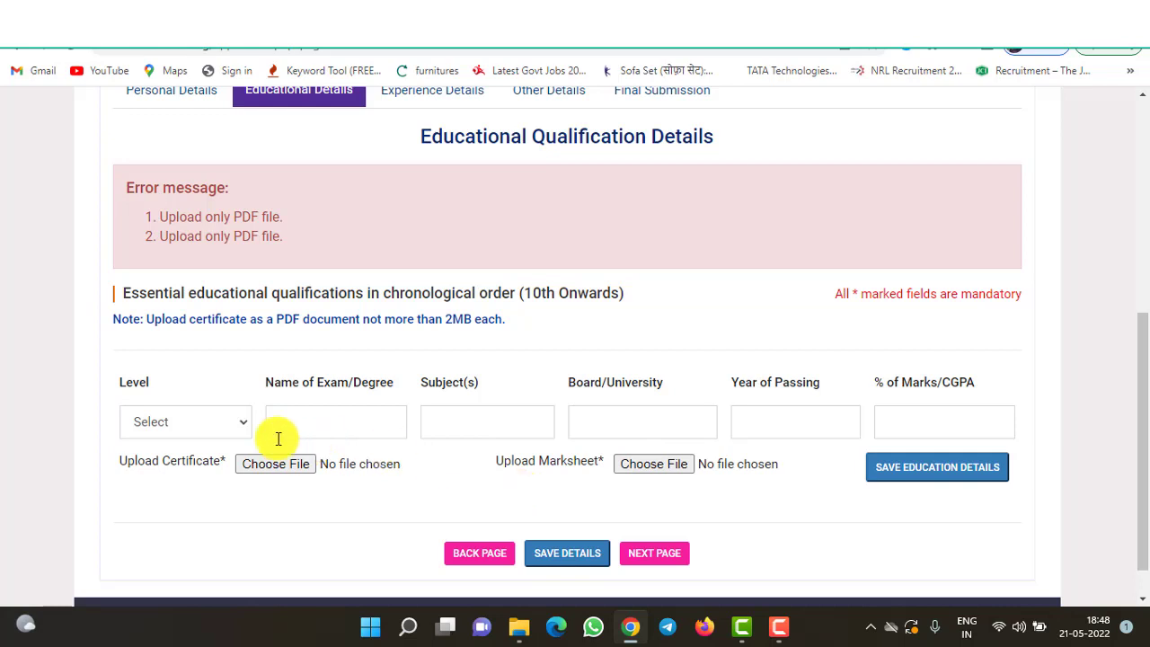
{"action": "left_click", "coordinate": [240, 431]}
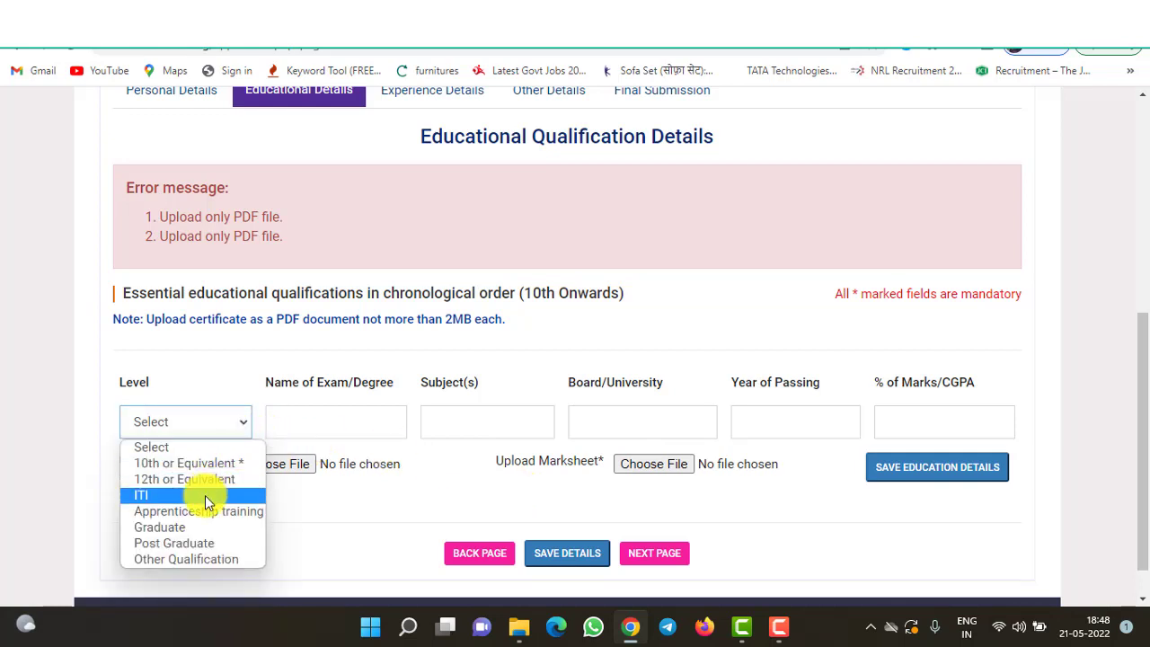
{"action": "left_click", "coordinate": [760, 496]}
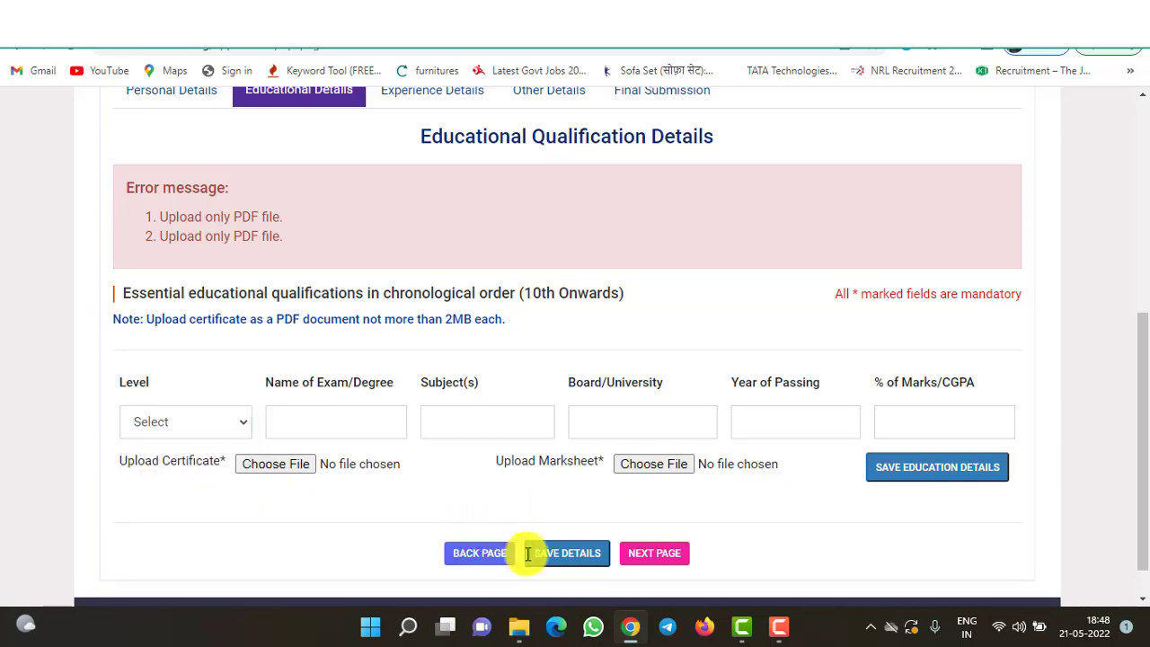
{"action": "left_click", "coordinate": [655, 554]}
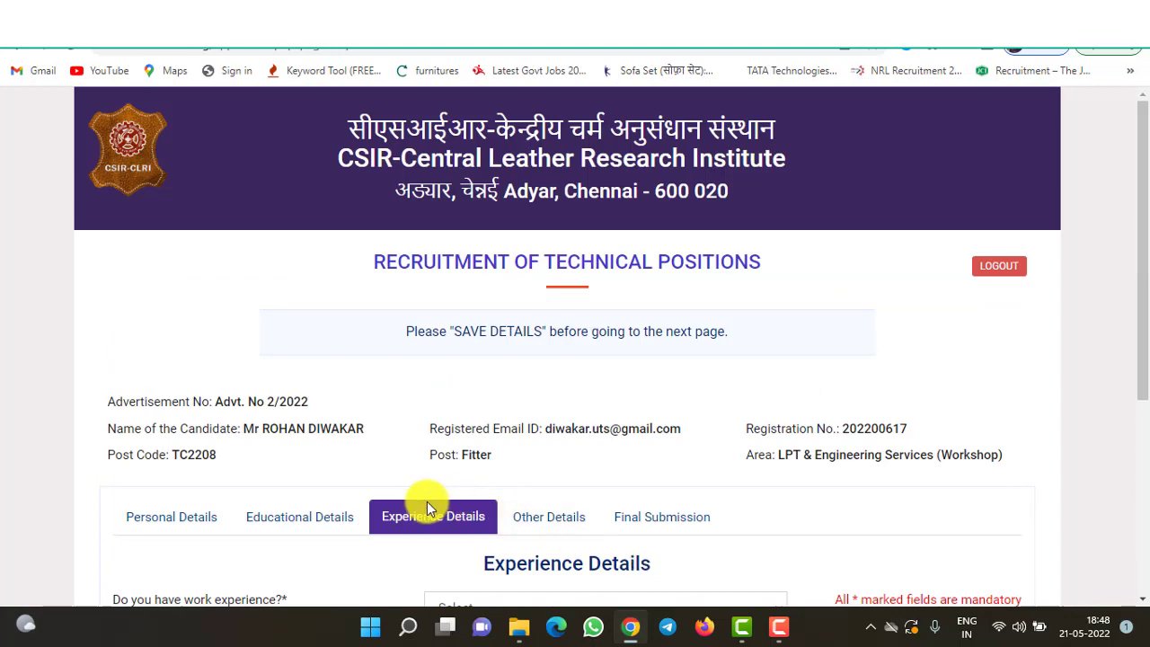
- Answer No to having work experience and continue past Experience Details
{"action": "left_click_drag", "start_coordinate": [1142, 360], "coordinate": [1145, 497]}
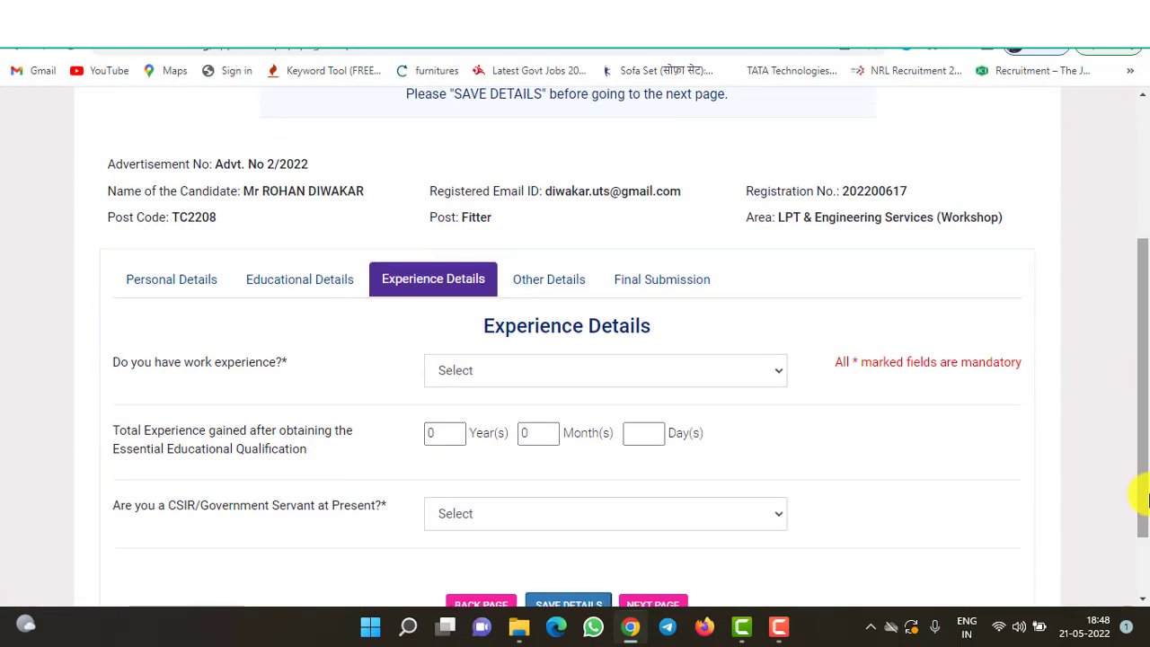
{"action": "left_click", "coordinate": [488, 385]}
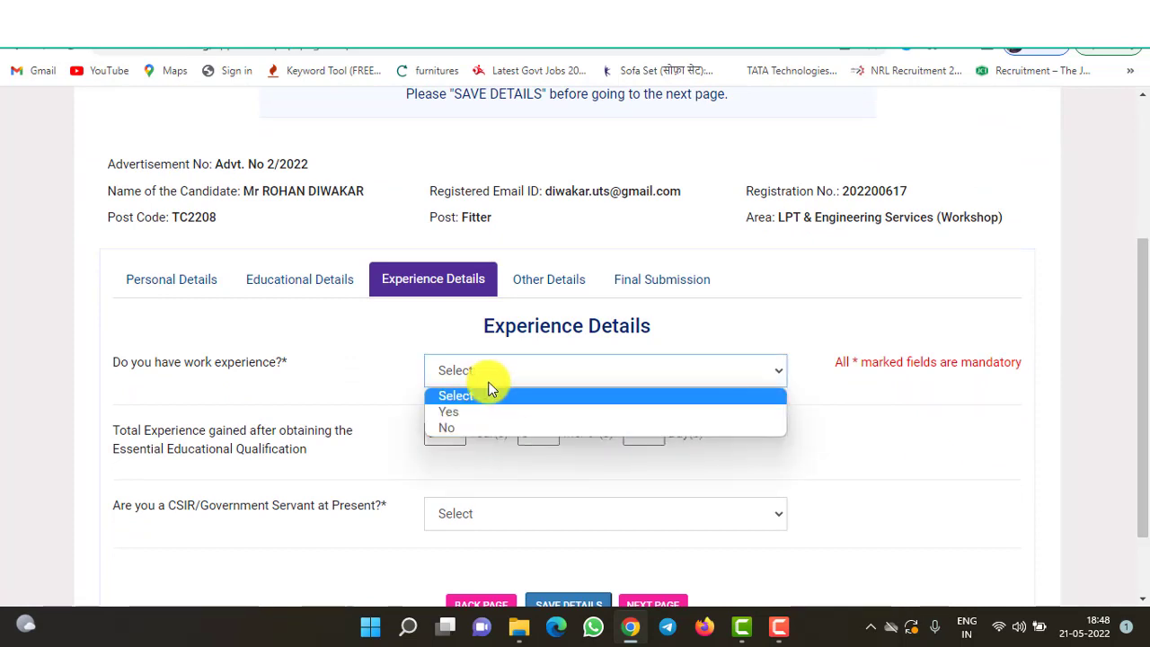
{"action": "left_click", "coordinate": [466, 429]}
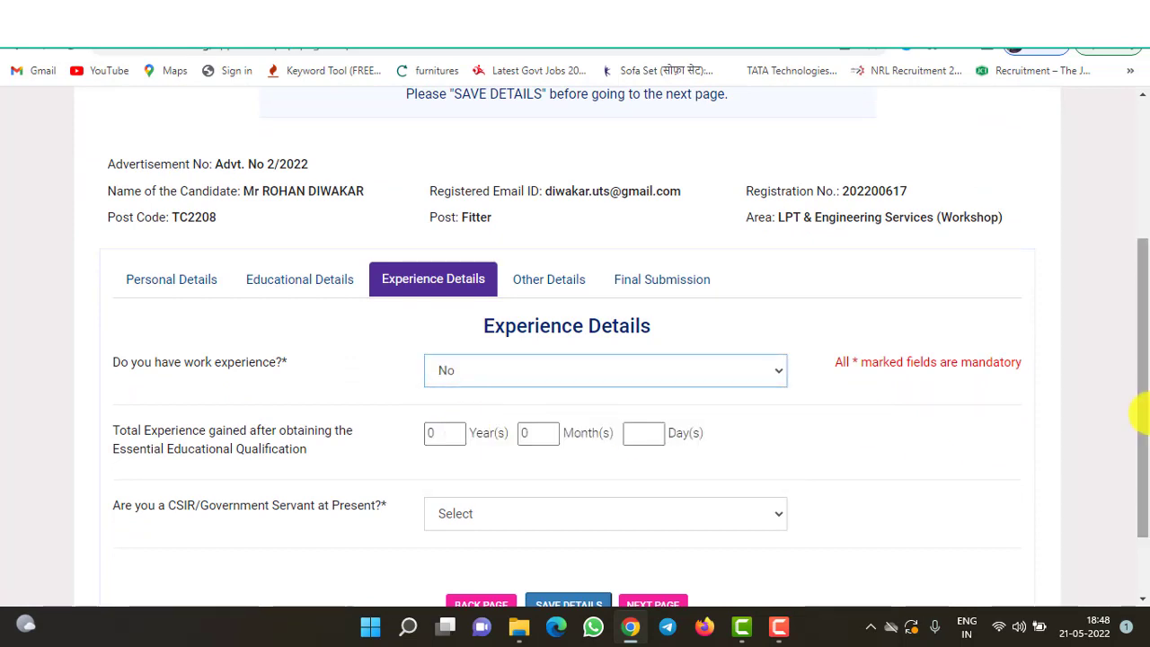
{"action": "left_click_drag", "start_coordinate": [1148, 411], "coordinate": [1144, 468]}
{"action": "left_click", "coordinate": [662, 528]}
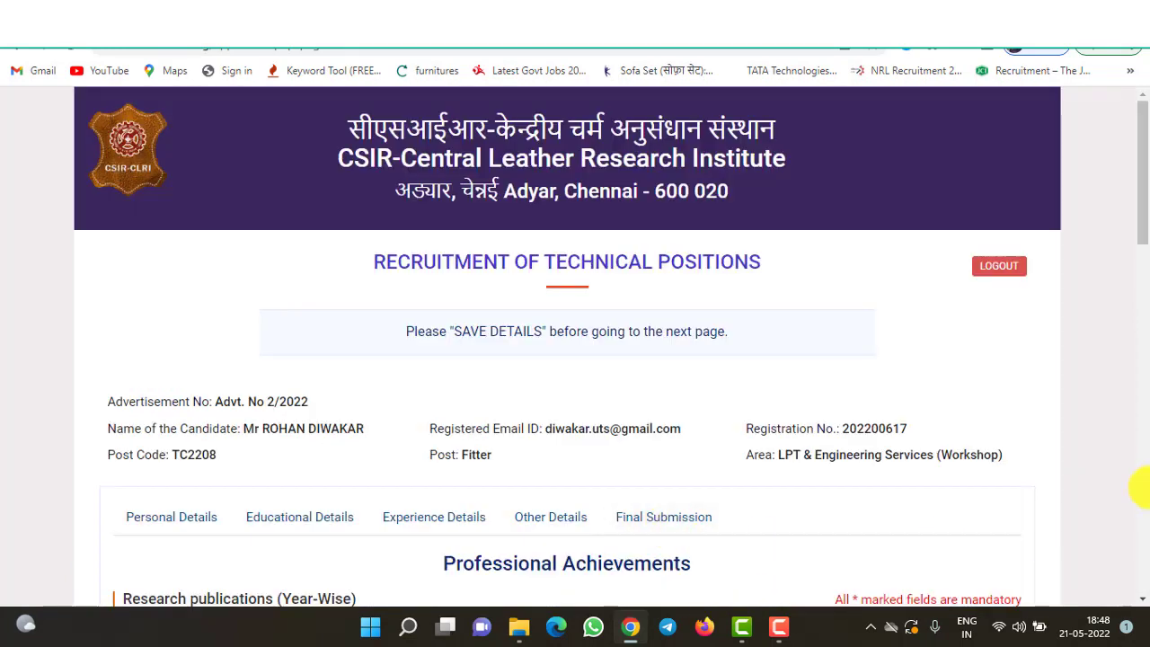
- Skim Professional Achievements and continue to Payment & References Details
{"action": "left_click_drag", "start_coordinate": [1147, 196], "coordinate": [1141, 286]}
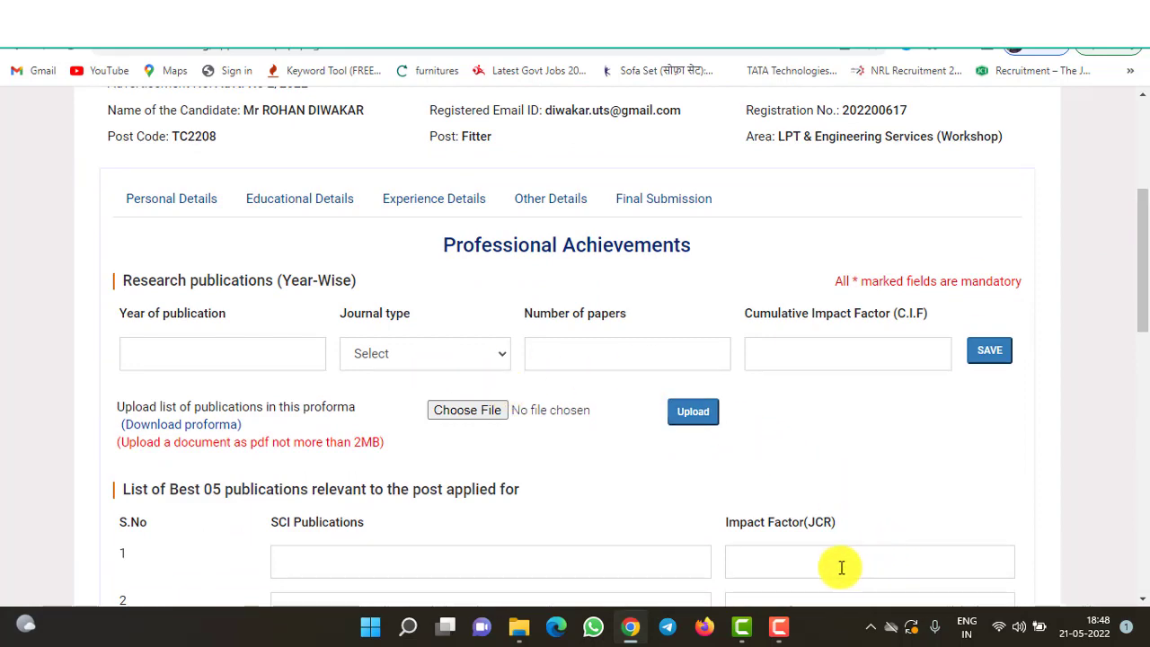
{"action": "left_click_drag", "start_coordinate": [1148, 310], "coordinate": [1147, 580]}
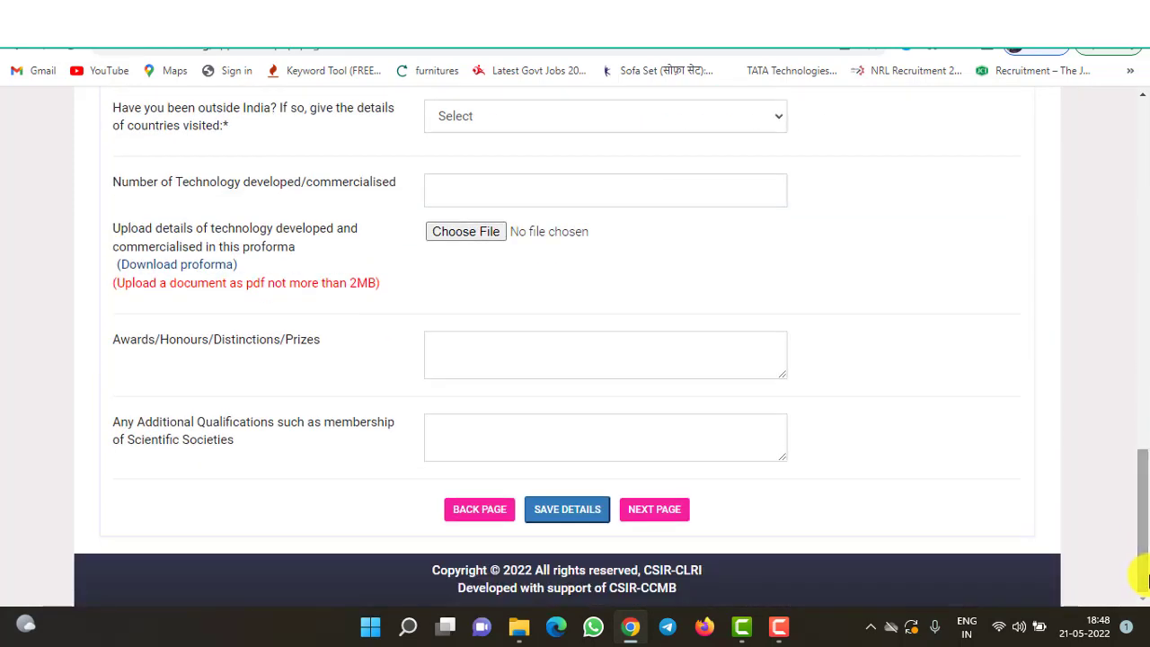
{"action": "left_click", "coordinate": [658, 510]}
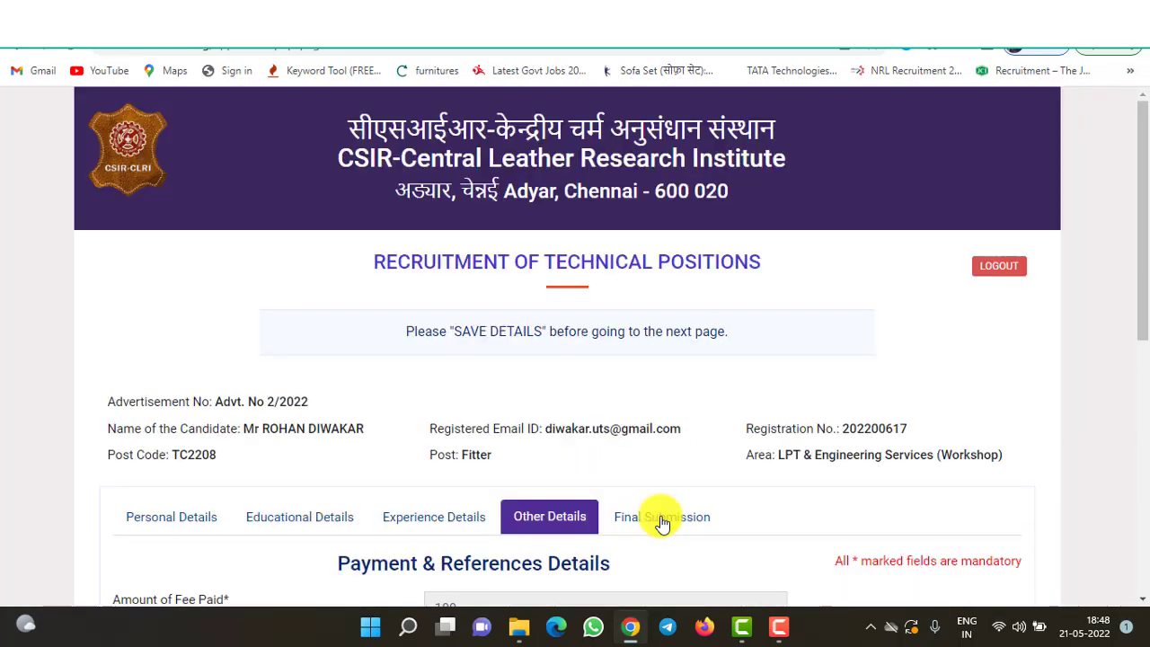
- Scroll to the payment fields and select the Transaction ID box
{"action": "left_click_drag", "start_coordinate": [1139, 306], "coordinate": [1143, 445]}
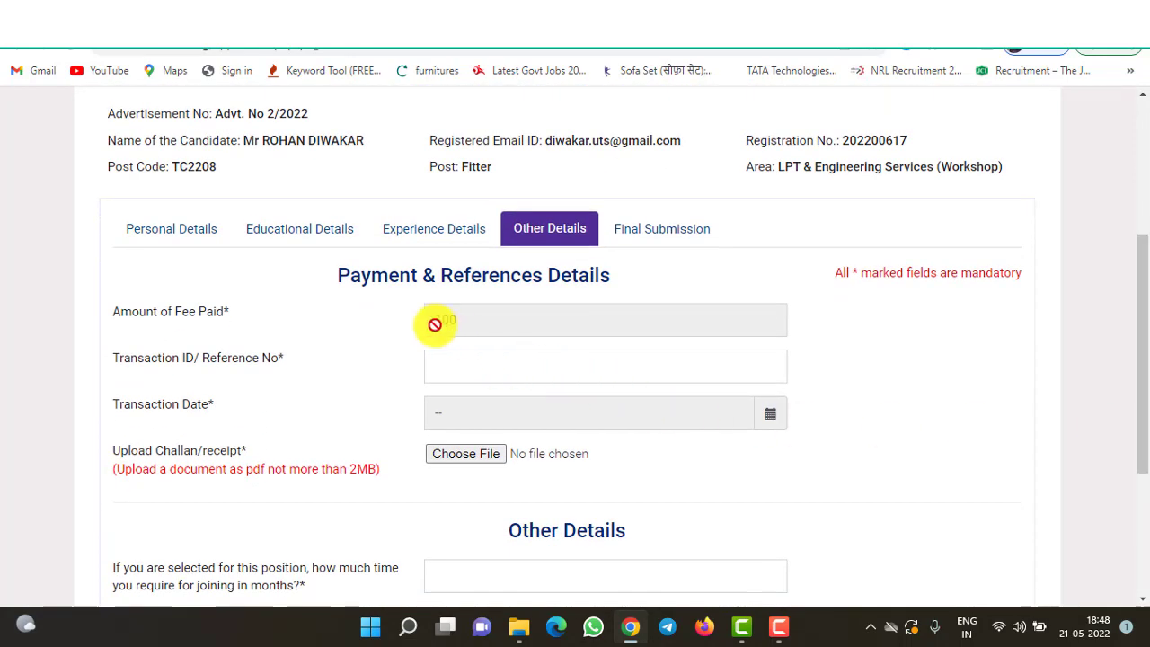
{"action": "left_click", "coordinate": [466, 364]}
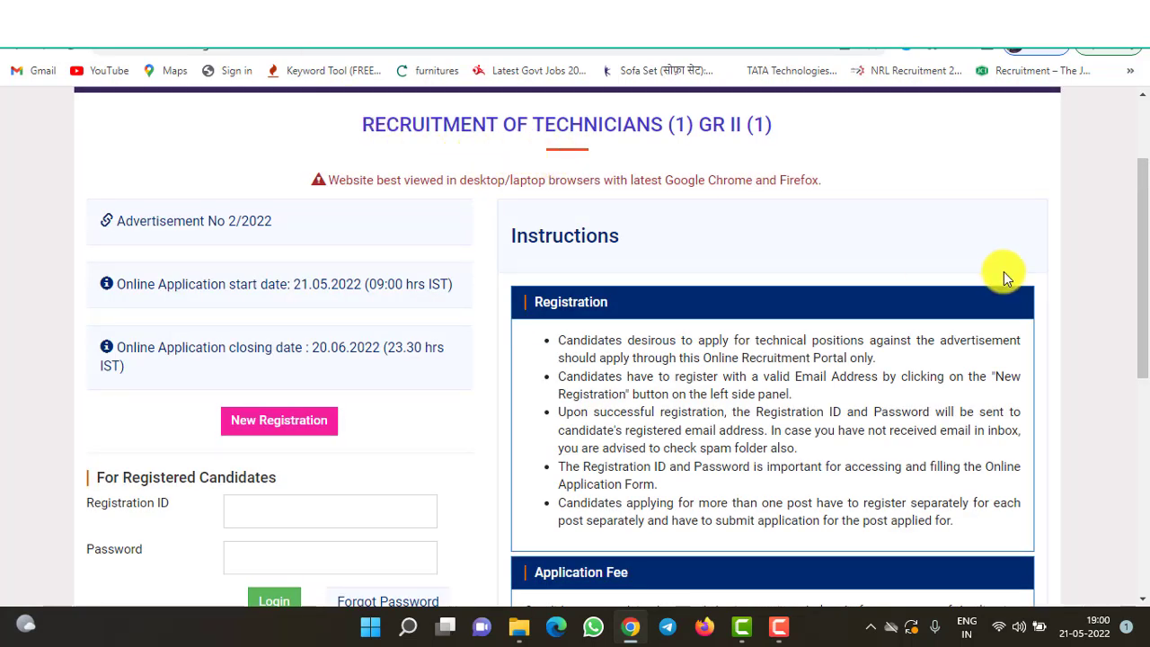
- Find the Rs.100/- Application Fee section and follow its SB Collect payment link
{"action": "left_click_drag", "start_coordinate": [1142, 282], "coordinate": [1144, 403]}
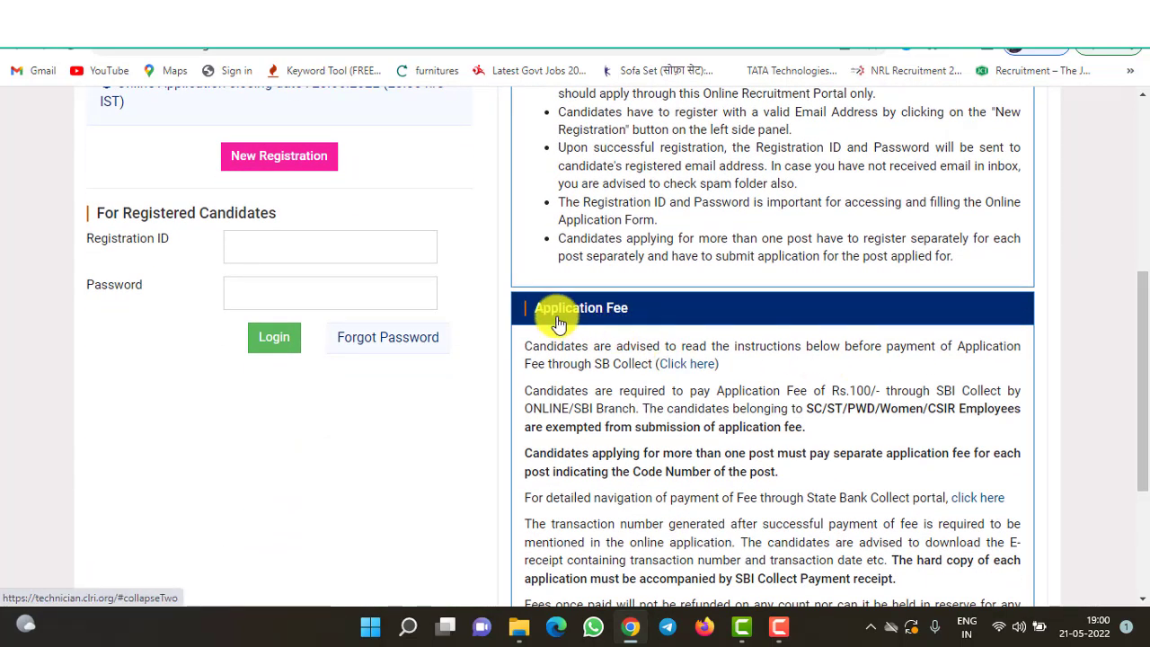
{"action": "left_click_drag", "start_coordinate": [1142, 423], "coordinate": [1145, 478]}
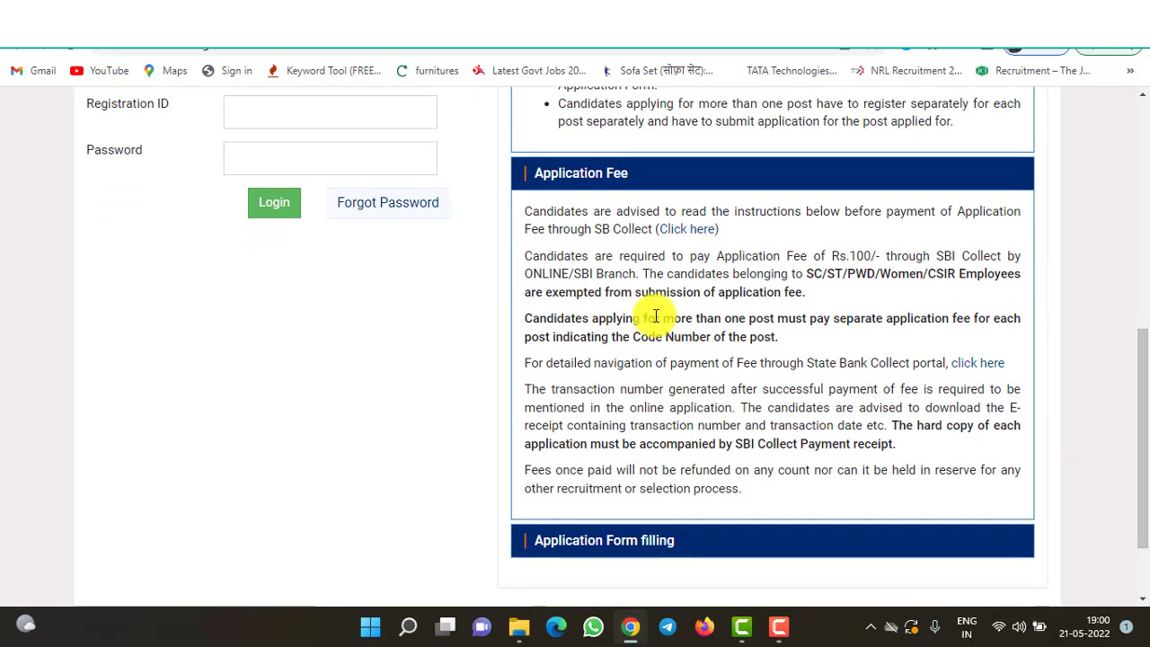
{"action": "left_click", "coordinate": [683, 232]}
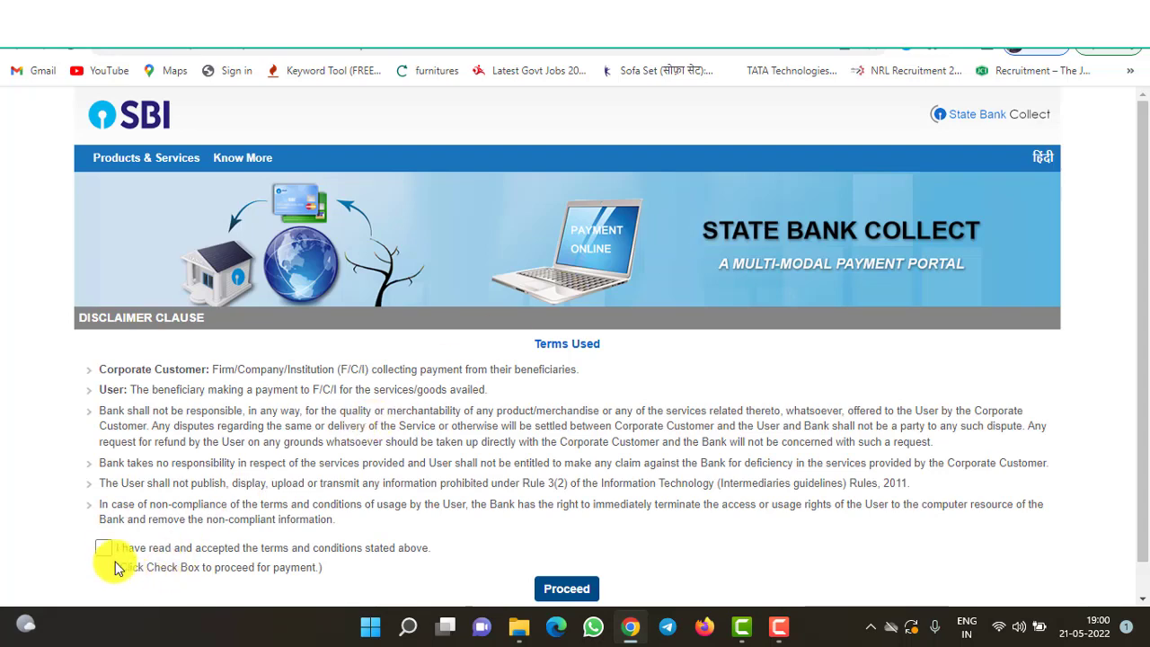
- Proceed past the SBI Collect disclaimer and select Tamil Nadu as the state
{"action": "left_click", "coordinate": [566, 589]}
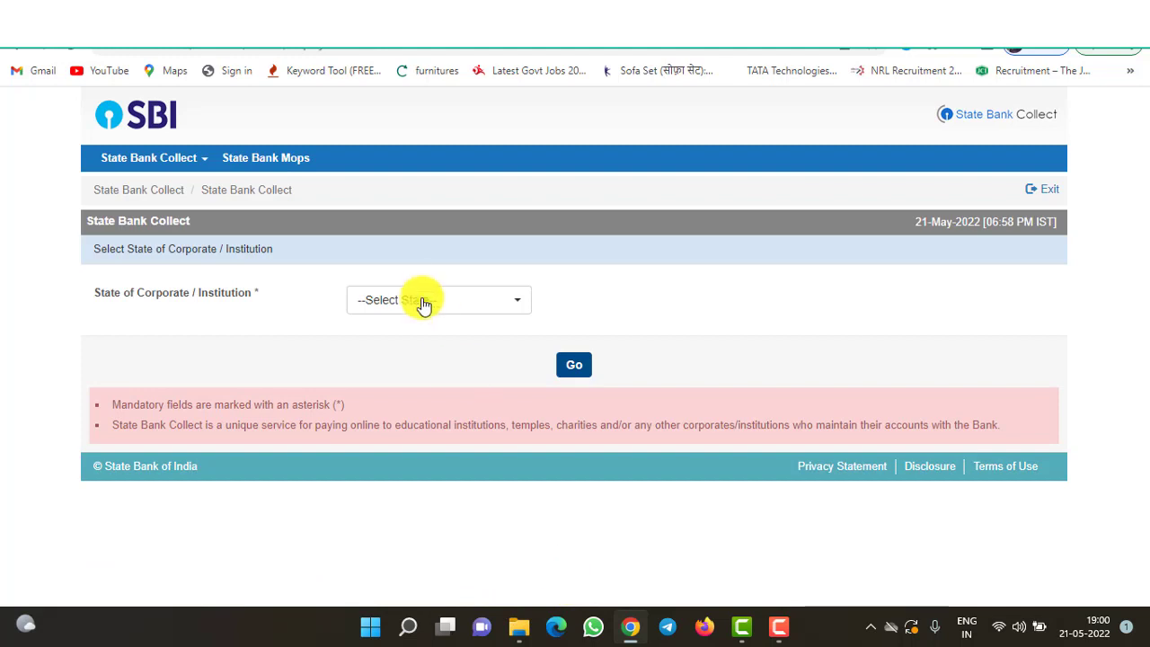
{"action": "left_click", "coordinate": [430, 312]}
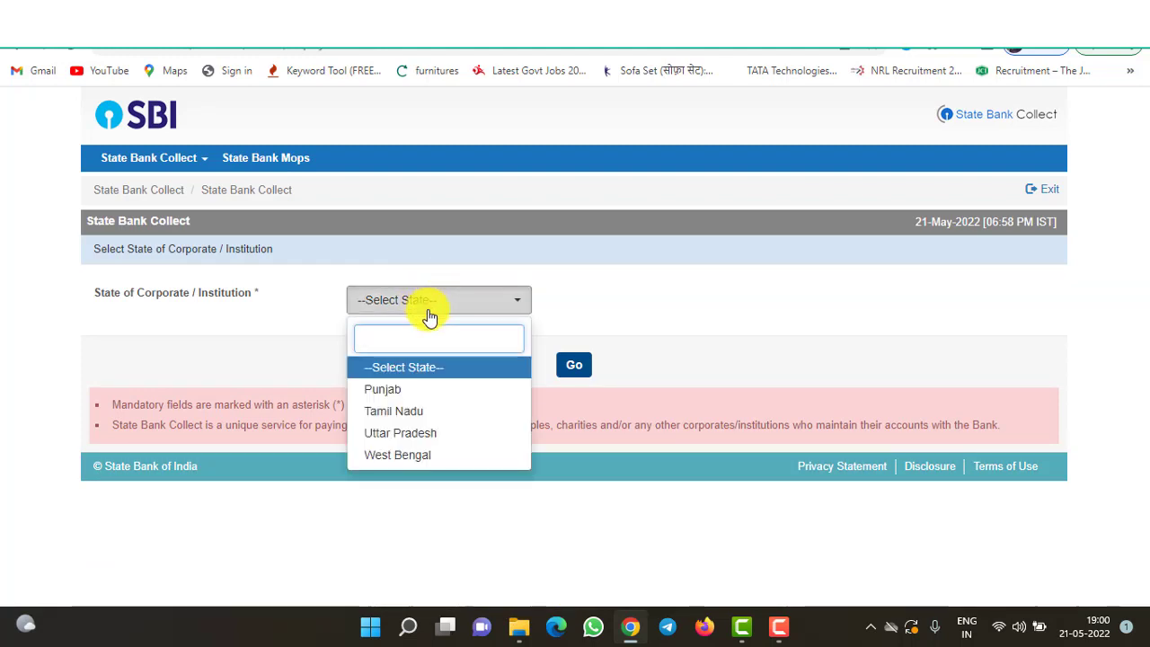
{"action": "left_click", "coordinate": [405, 416]}
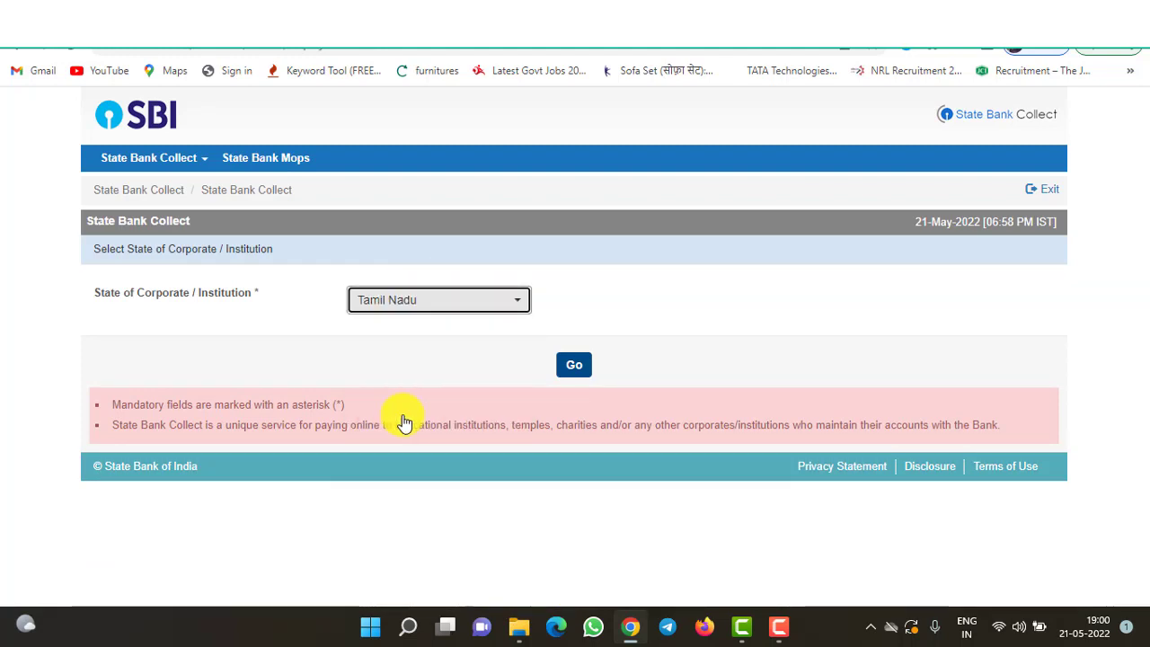
{"action": "left_click", "coordinate": [575, 366]}
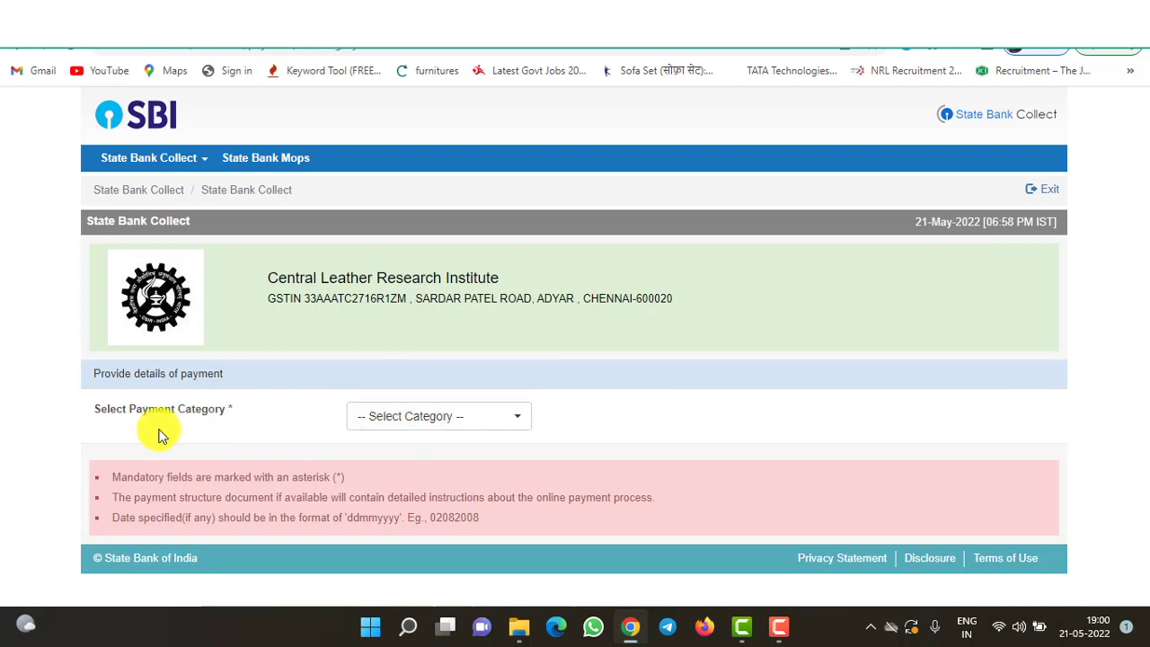
- Open the Central Leather Research Institute payment category list and browse its options
{"action": "left_click", "coordinate": [400, 426]}
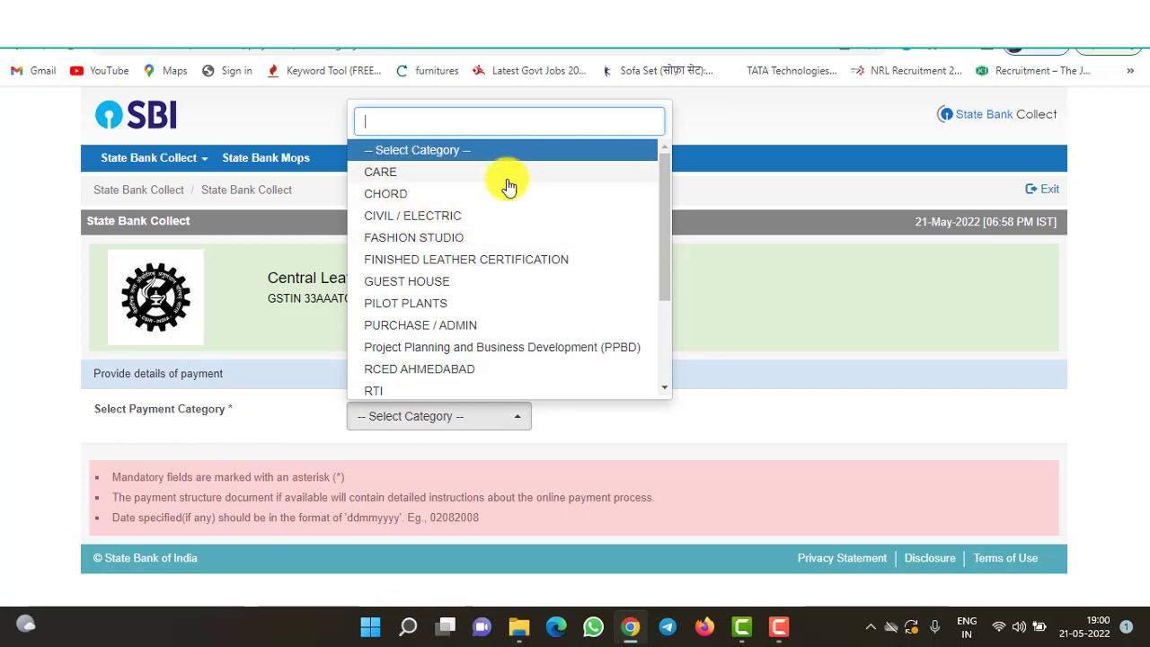
{"action": "left_click_drag", "start_coordinate": [662, 262], "coordinate": [662, 388]}
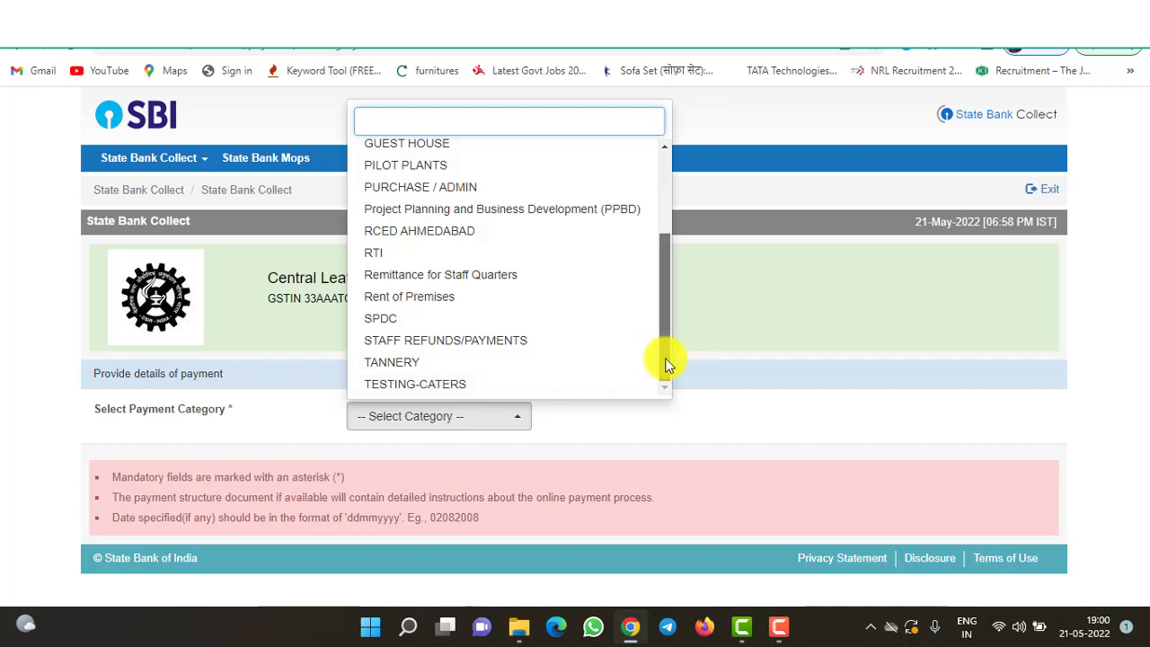
{"action": "left_click_drag", "start_coordinate": [666, 364], "coordinate": [675, 275]}
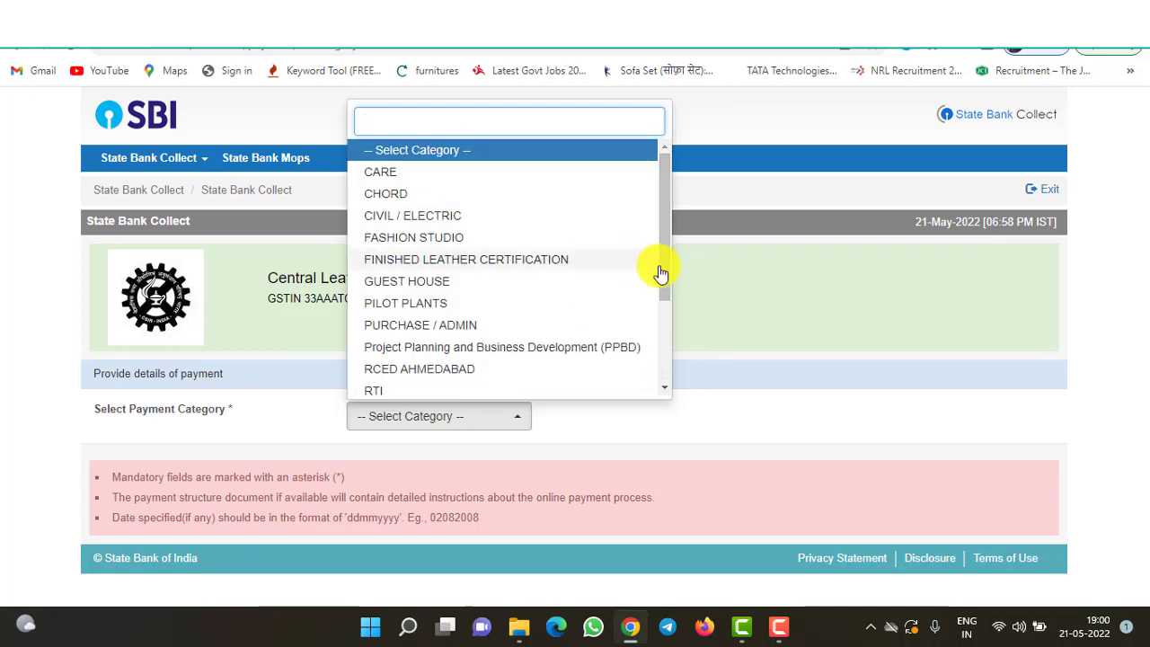